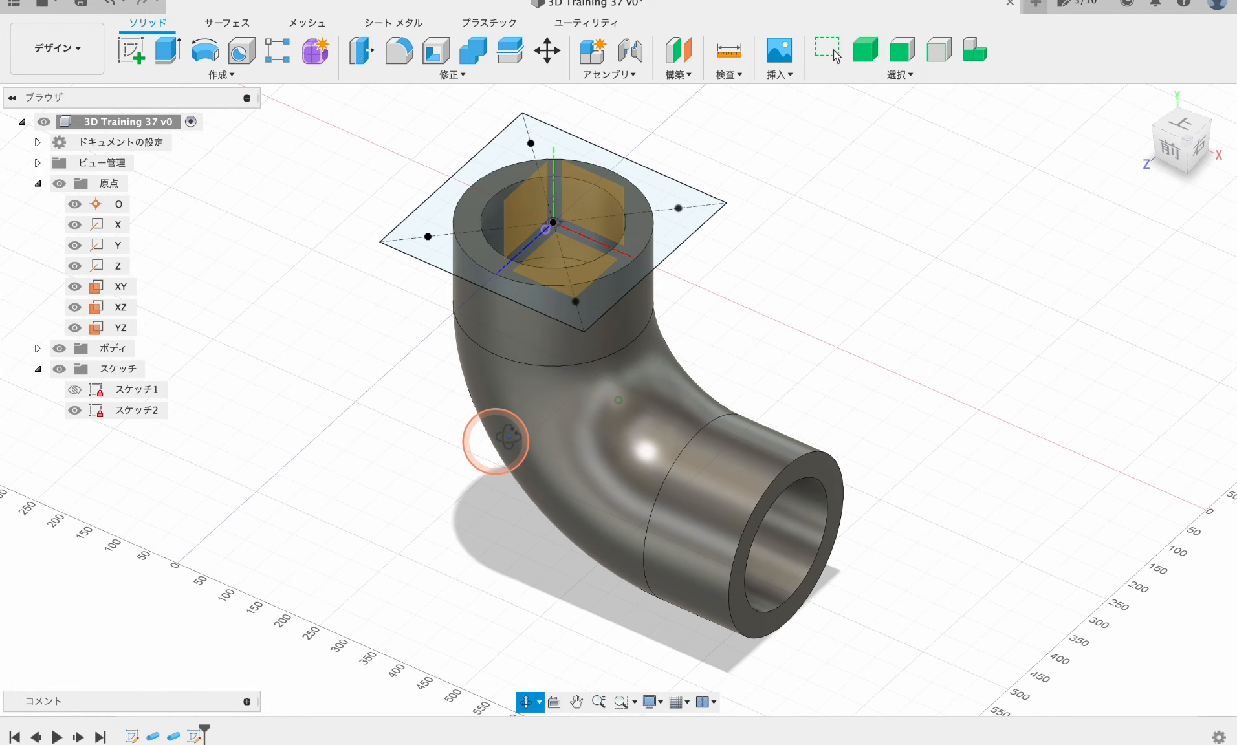
# - Extrude the square flange profile around the pipe's upper opening by -50 mm, joining it to the pipe
pyautogui.scroll(3, 601, 265)
pyautogui.moveTo(645, 306); pyautogui.dragTo(629, 350, button='middle')
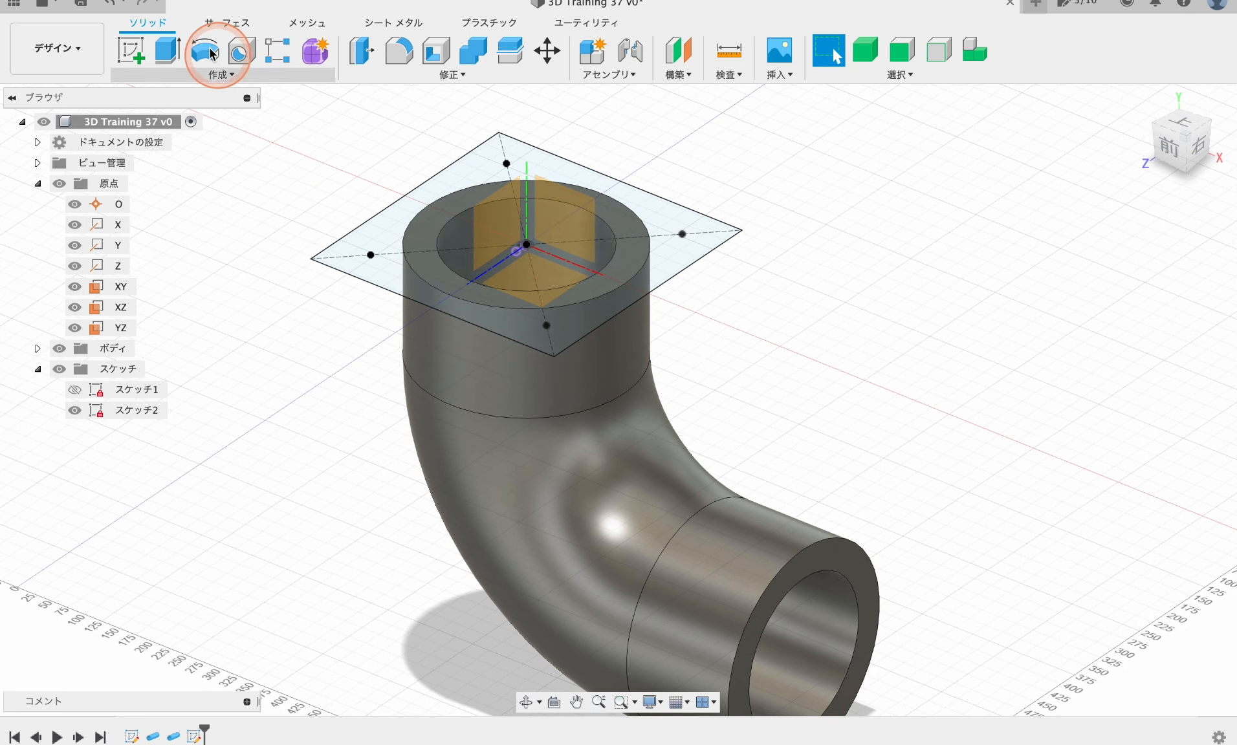
pyautogui.click(166, 50)
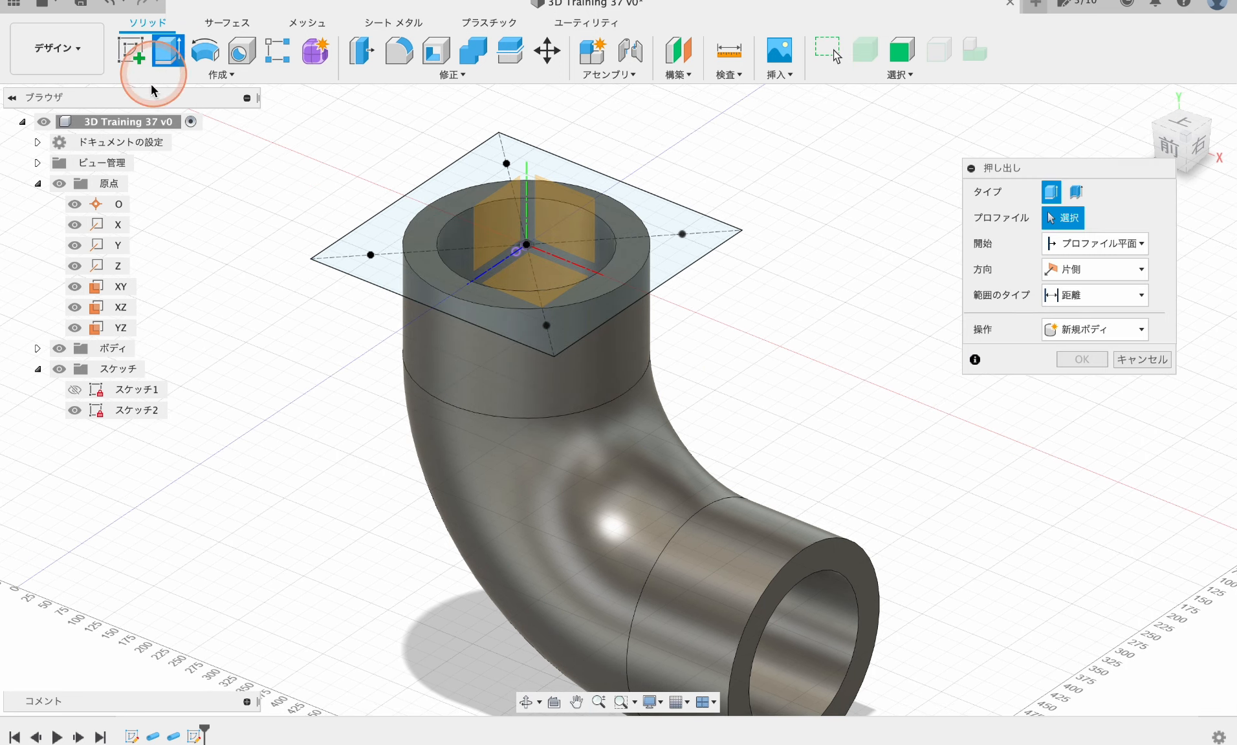
pyautogui.click(374, 272)
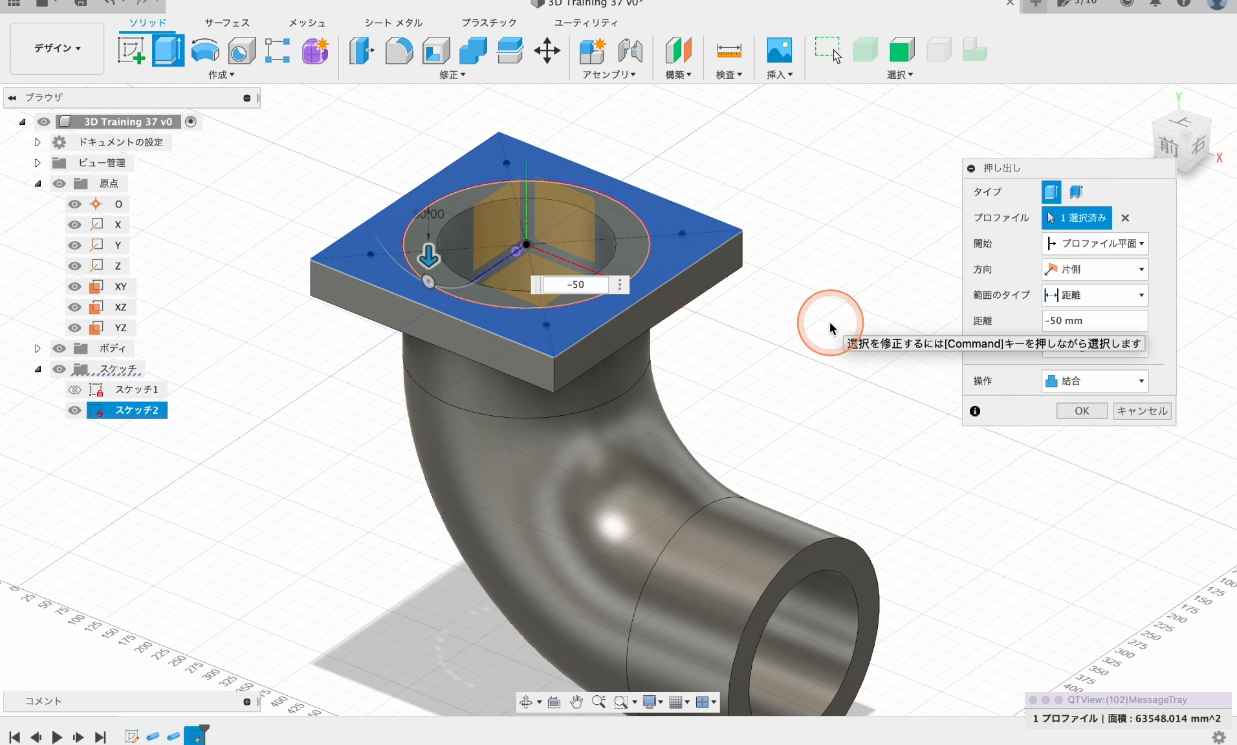
pyautogui.press('Return')
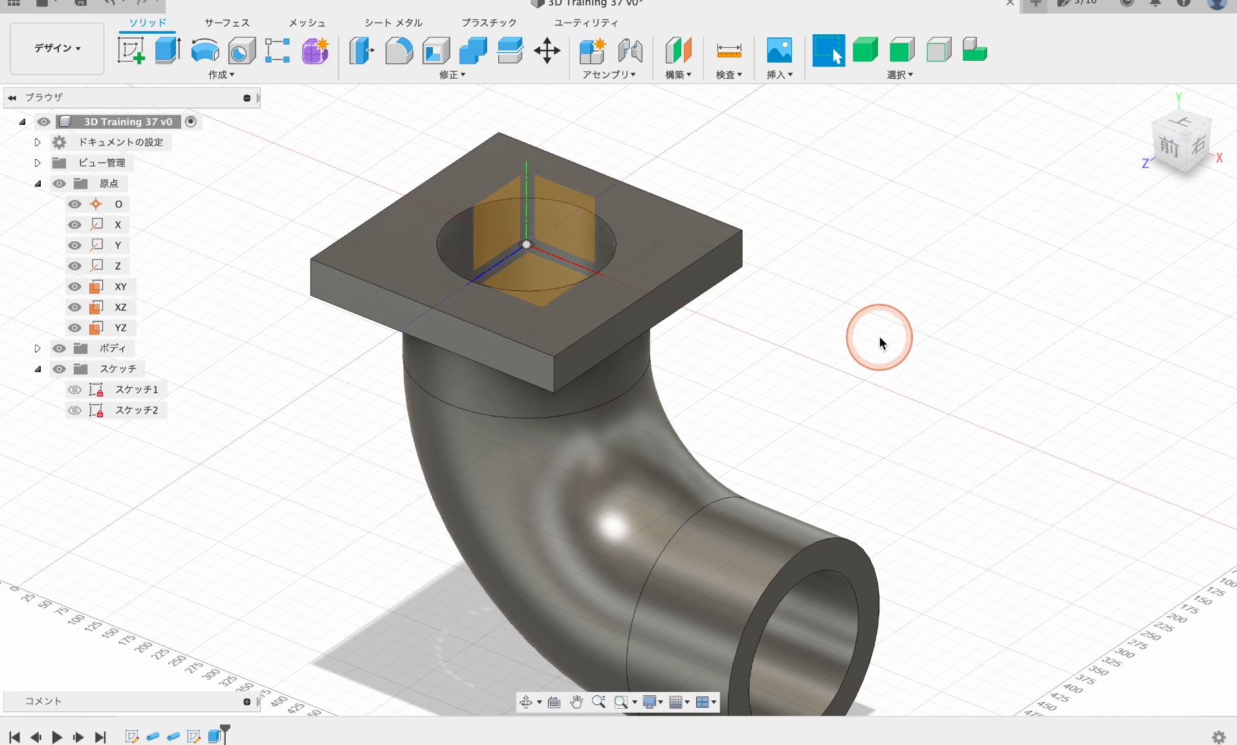
pyautogui.click(400, 53)
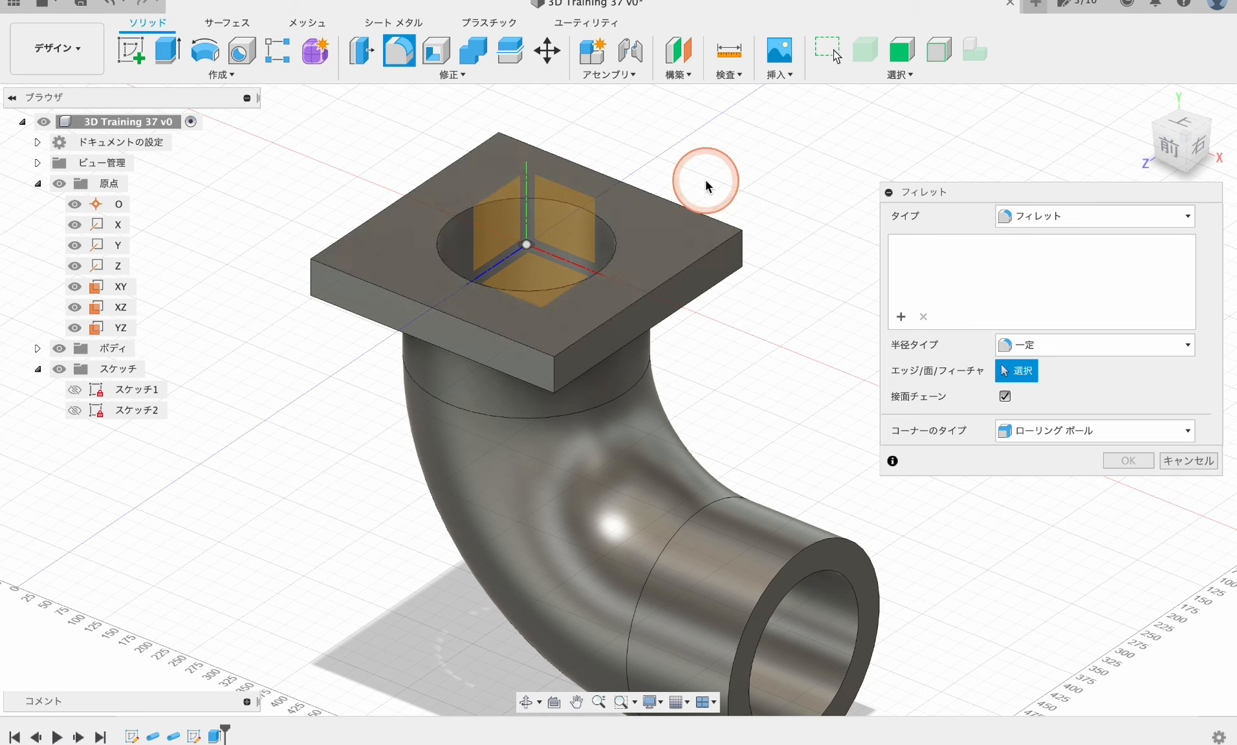
pyautogui.click(1190, 461)
pyautogui.click(614, 482)
pyautogui.click(383, 578)
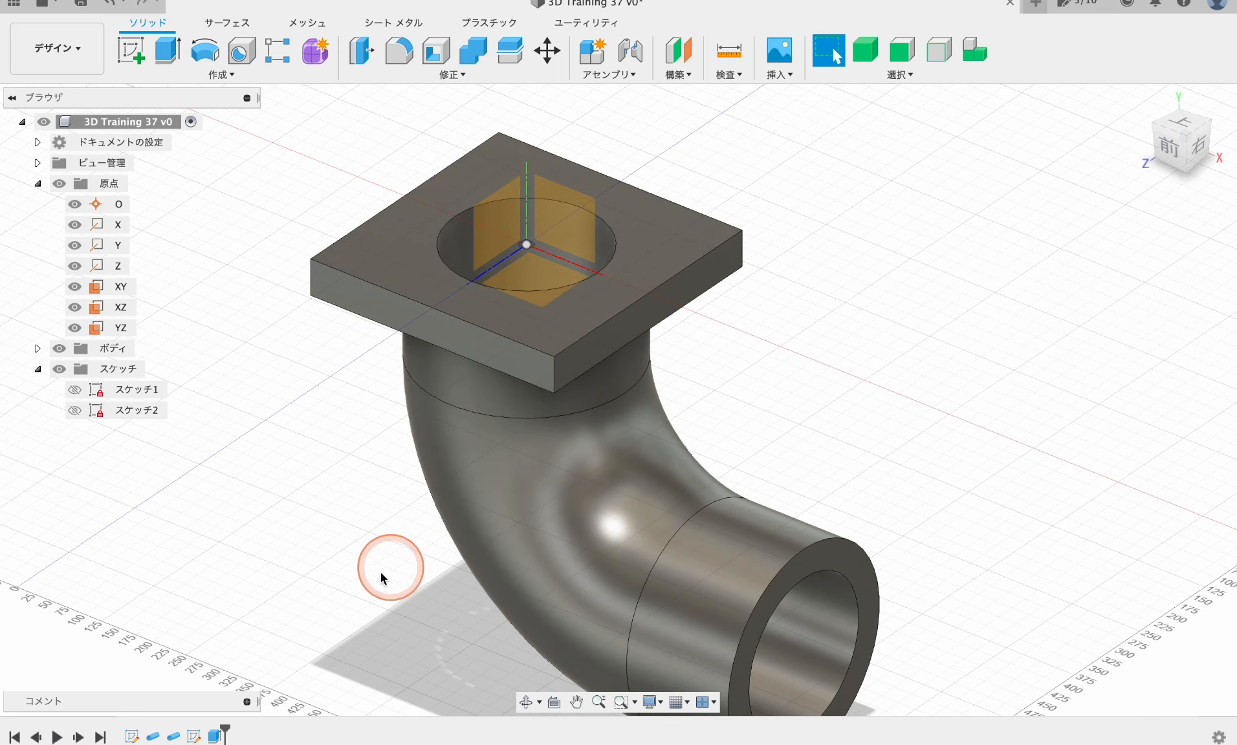
# - Edit the flange extrusion and change its operation to a new body (新規ボディ)
pyautogui.rightClick(214, 738)
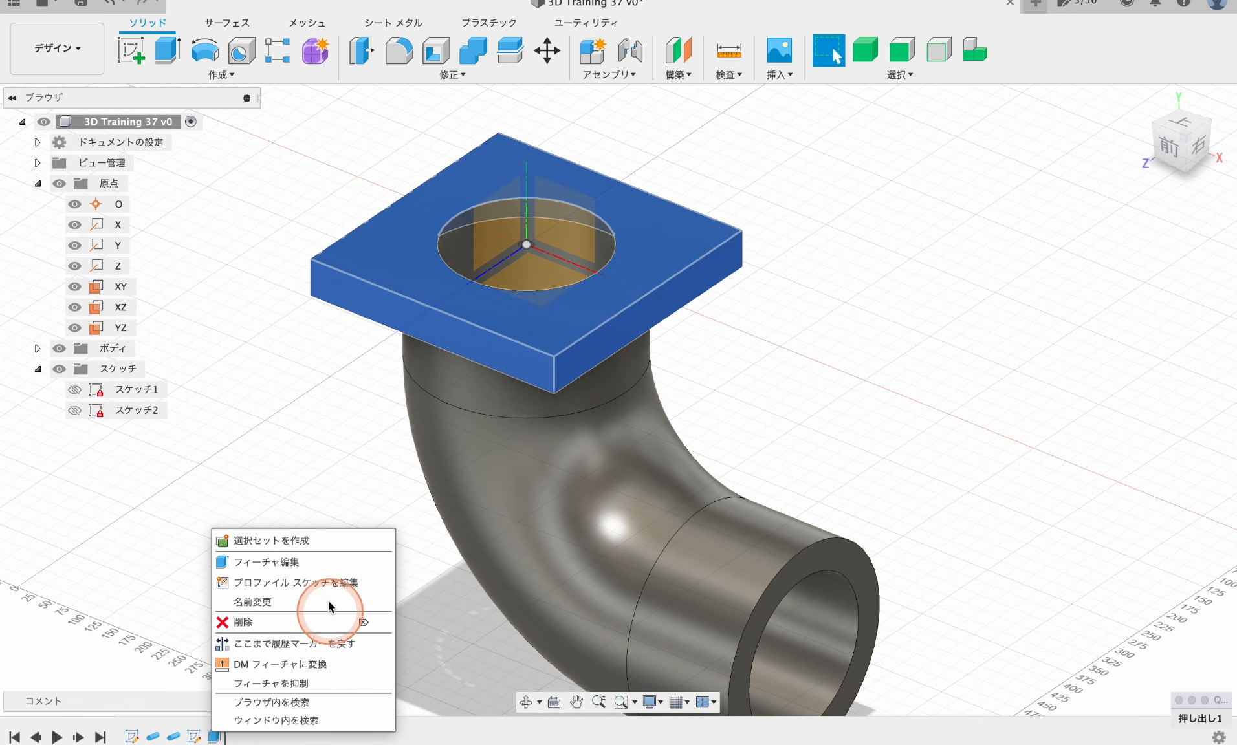
pyautogui.click(267, 560)
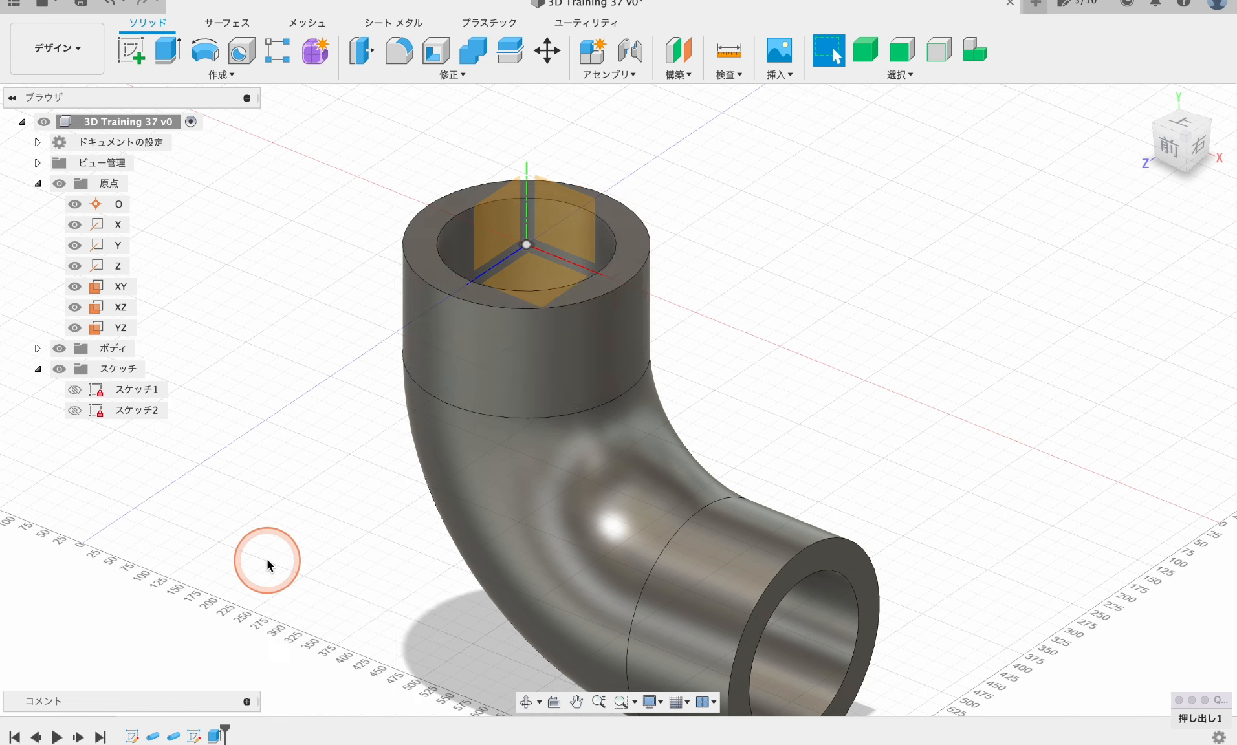
pyautogui.click(964, 521)
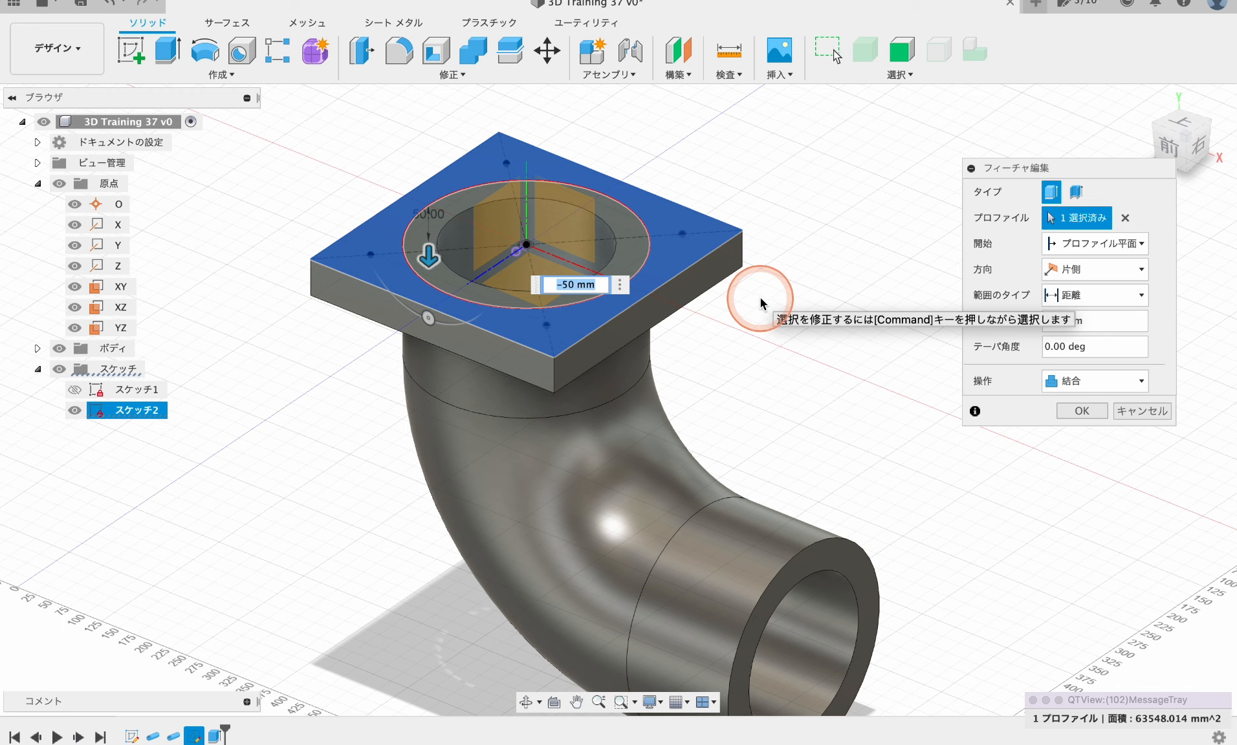
pyautogui.click(1116, 380)
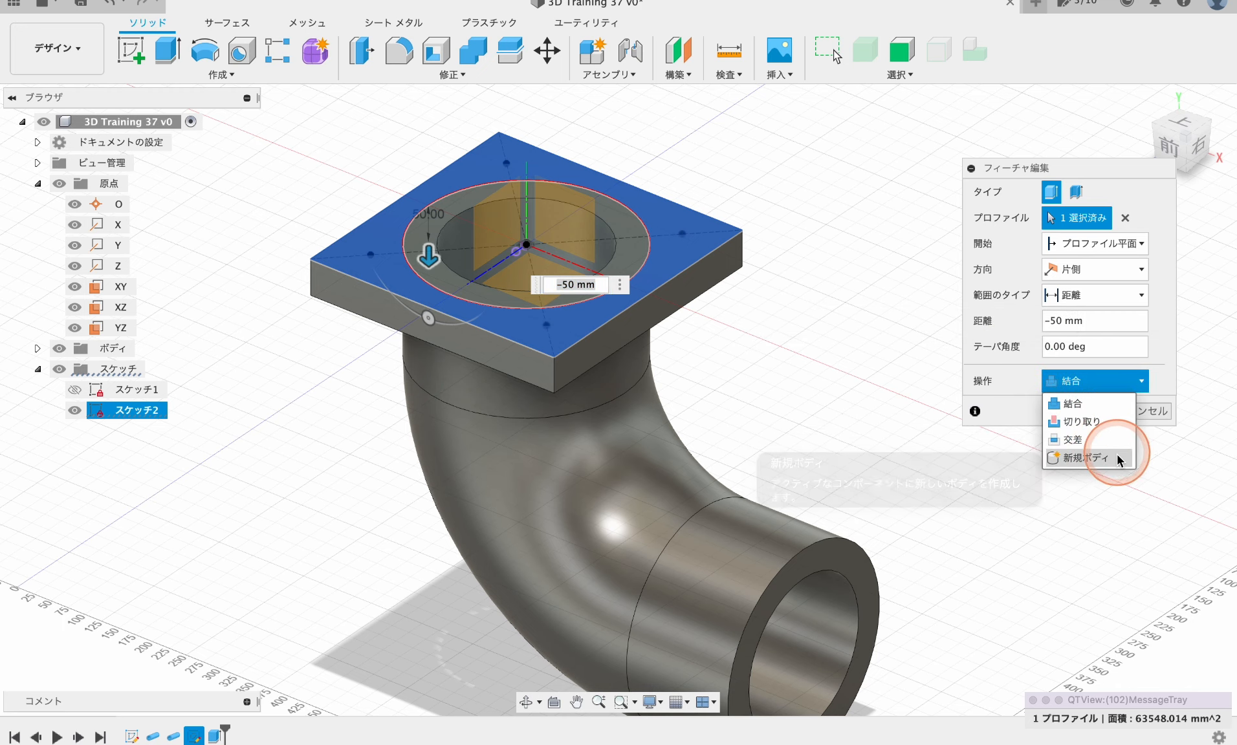
pyautogui.click(1052, 458)
pyautogui.click(1066, 387)
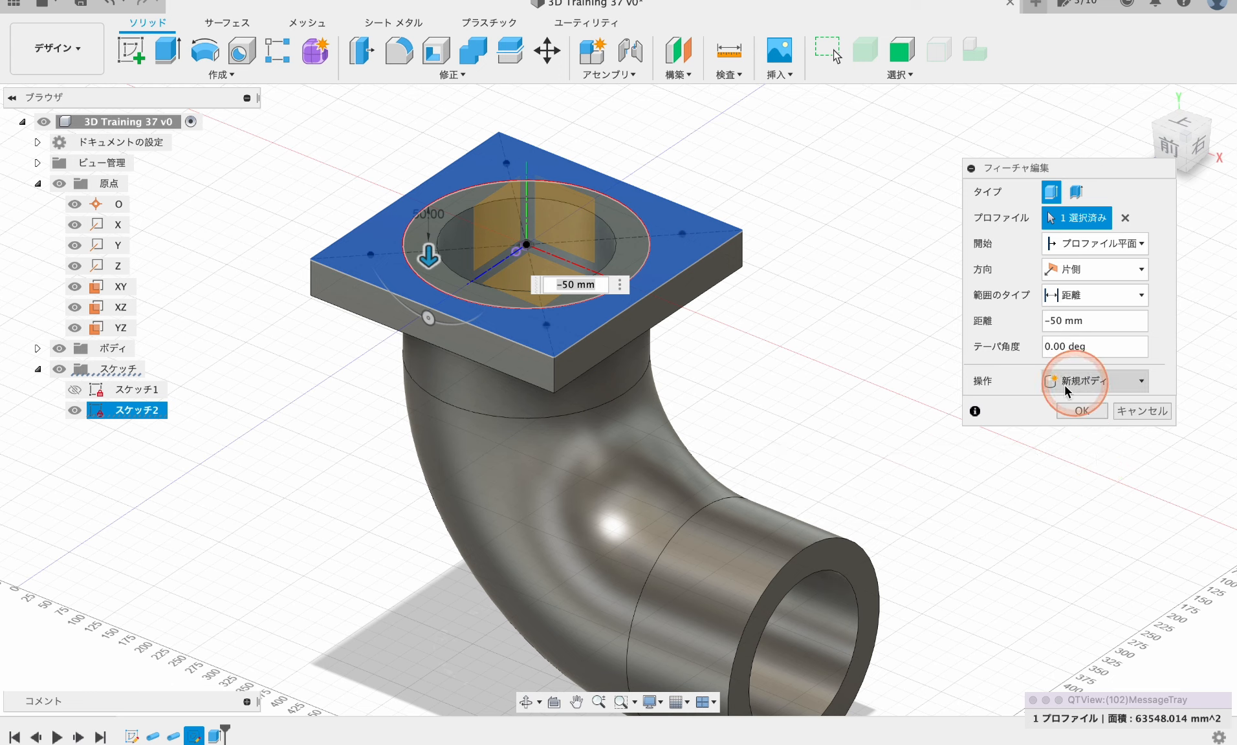
pyautogui.click(1076, 411)
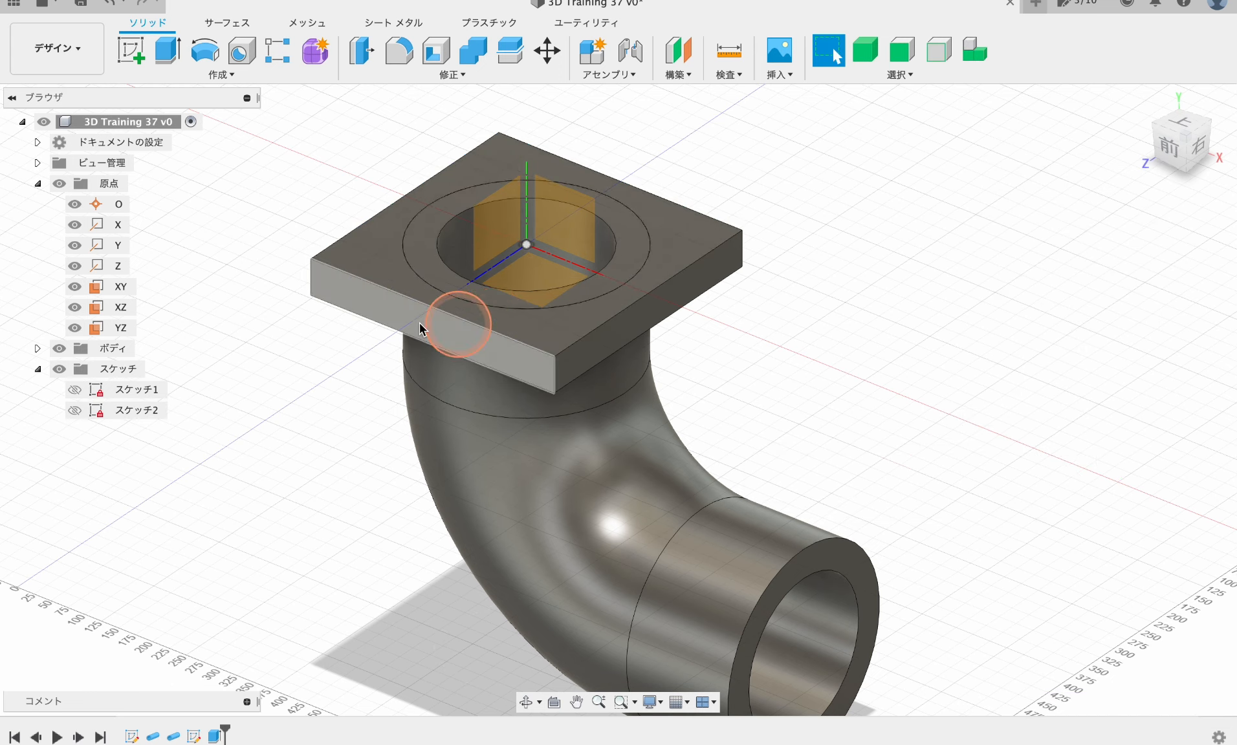
# - Examine the separate bodies by hiding and showing the flange body ボディ2
pyautogui.click(71, 270)
pyautogui.click(37, 184)
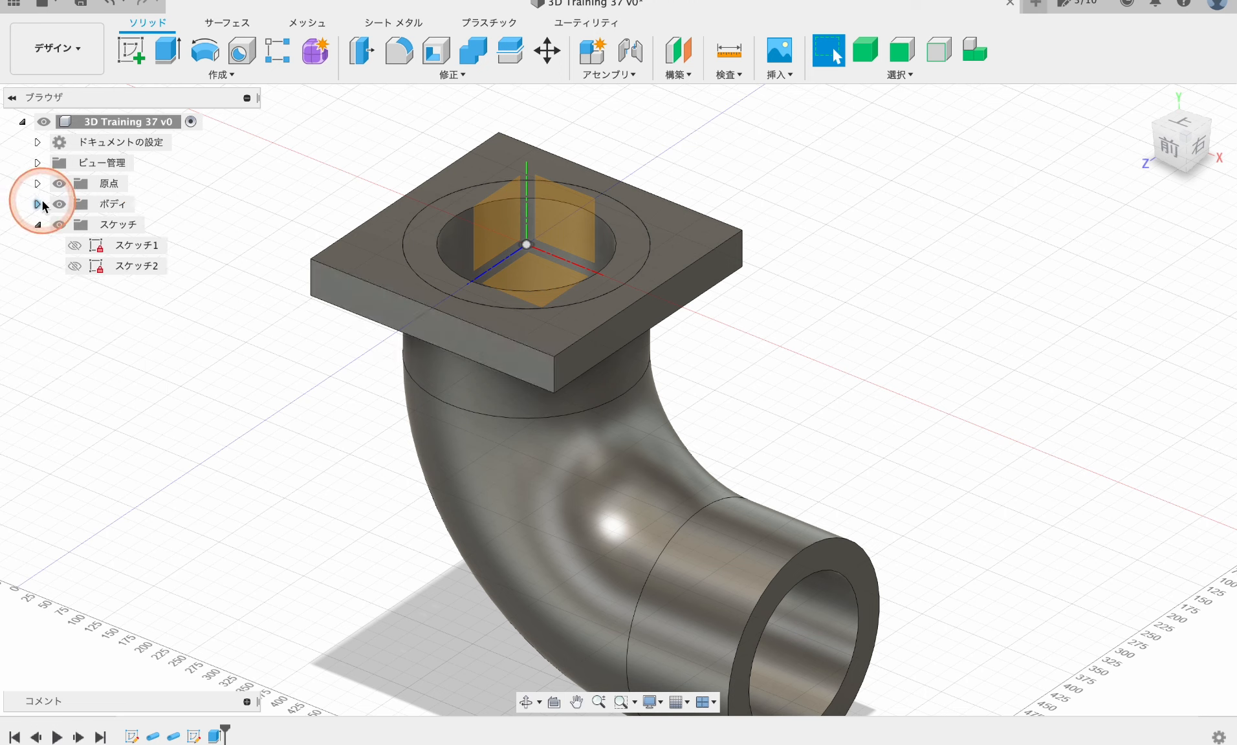
pyautogui.click(37, 204)
pyautogui.click(131, 245)
pyautogui.click(75, 245)
pyautogui.click(75, 245)
pyautogui.click(75, 245)
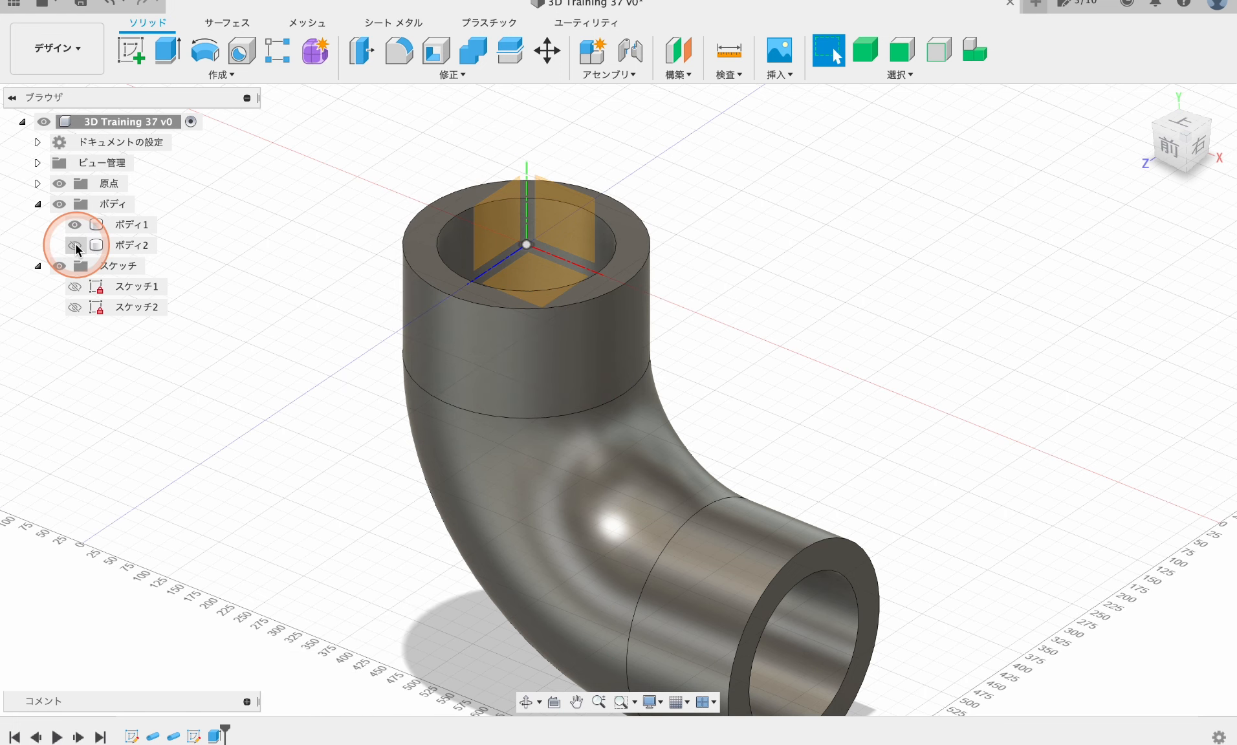
pyautogui.click(75, 245)
pyautogui.click(372, 427)
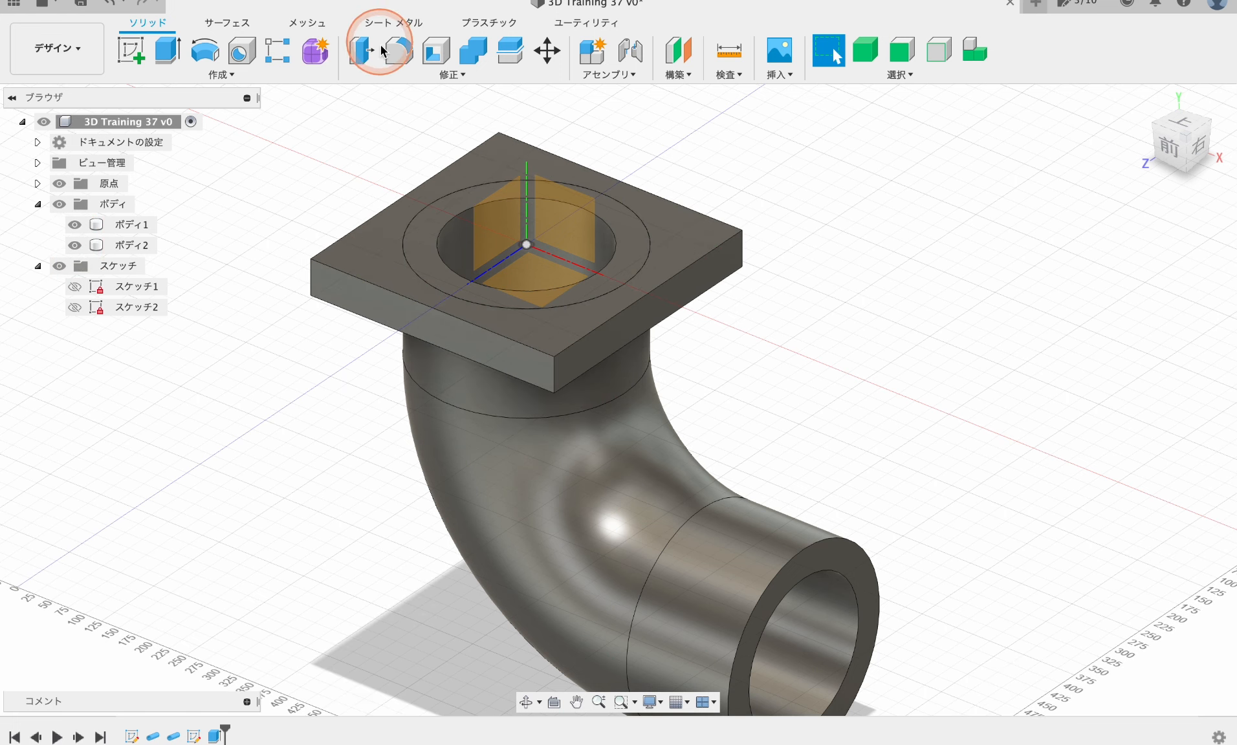
# - Fillet the four vertical corner edges of the square flange with a 20 mm radius
pyautogui.click(402, 52)
pyautogui.click(310, 283)
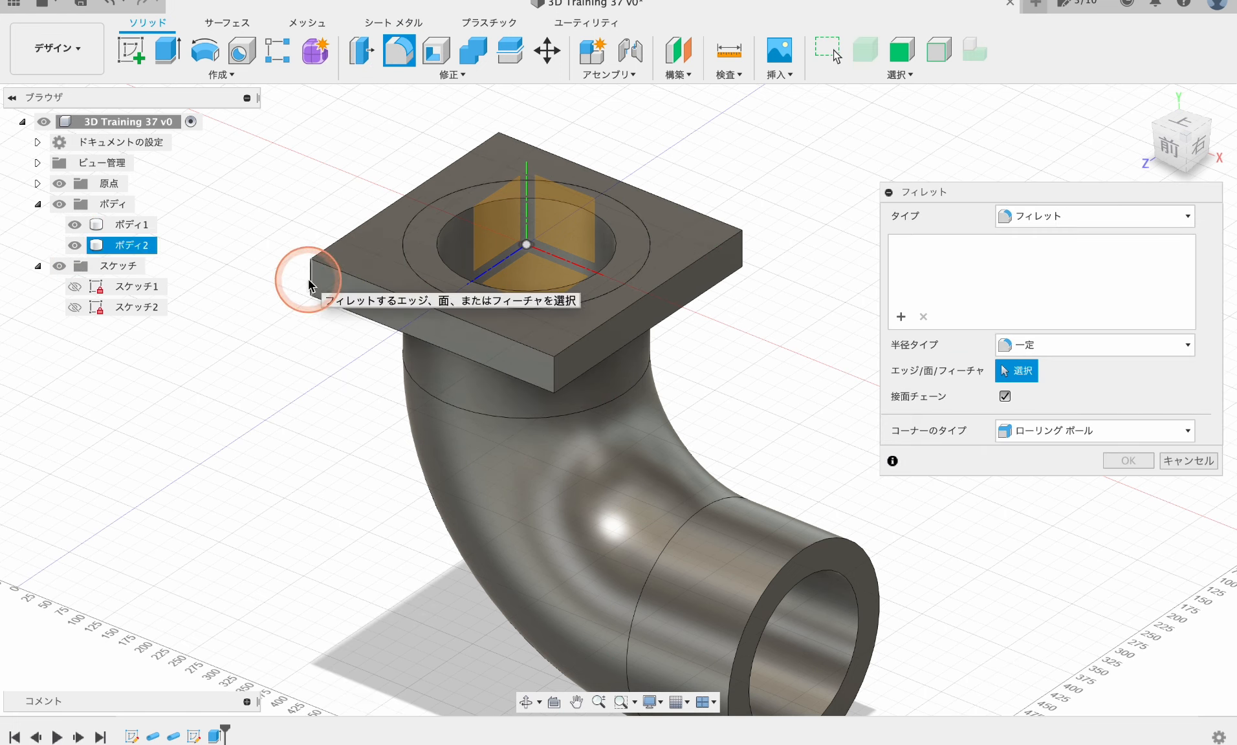
pyautogui.click(554, 370)
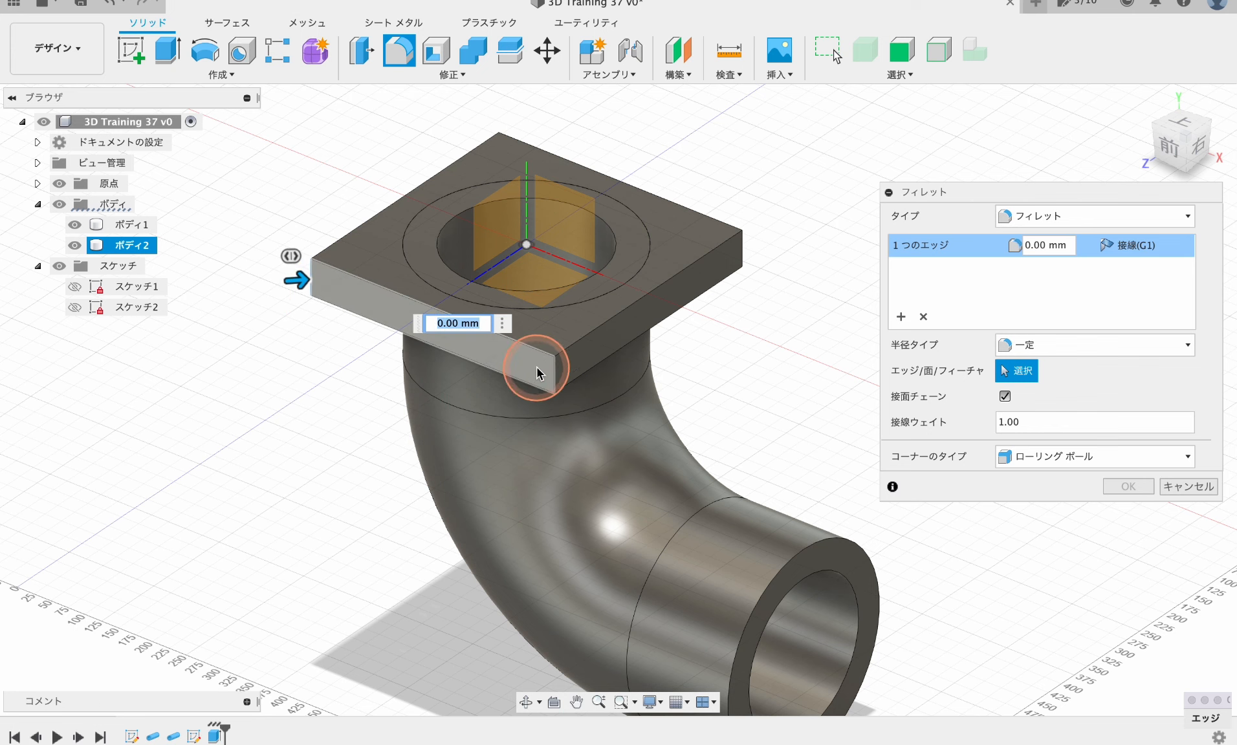
pyautogui.click(741, 249)
pyautogui.click(499, 151)
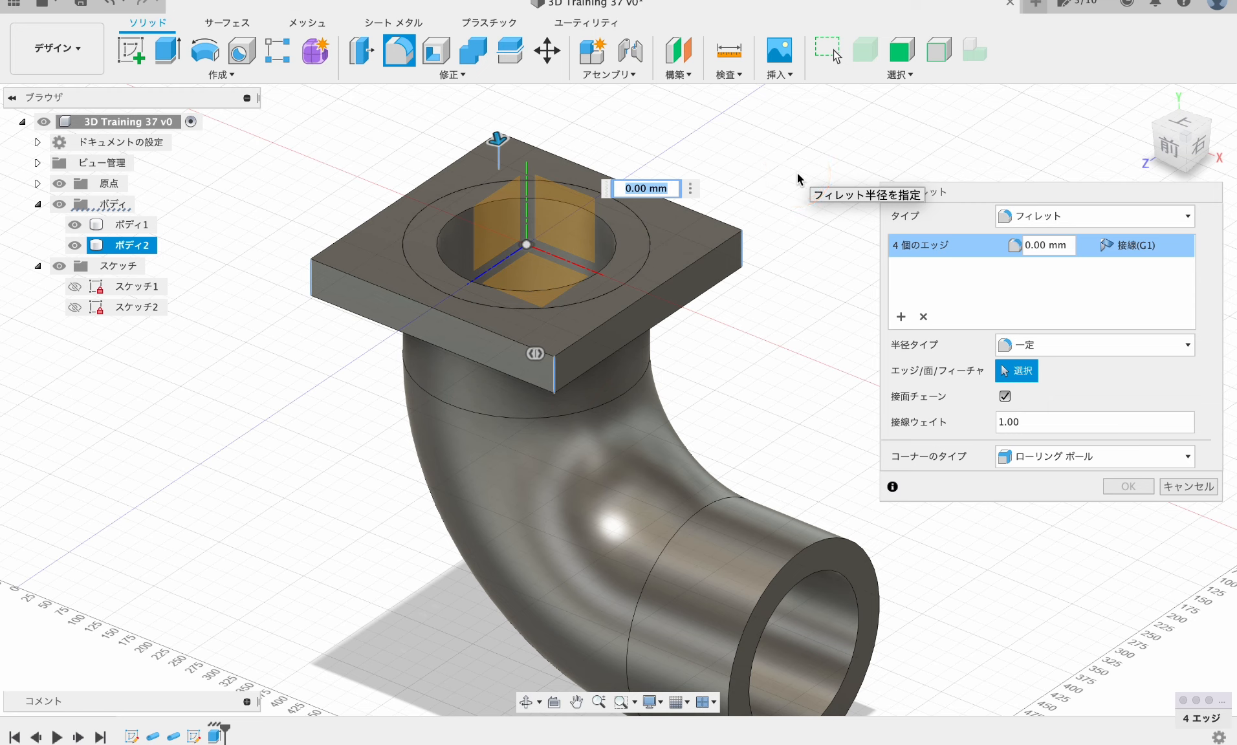
pyautogui.write('20')
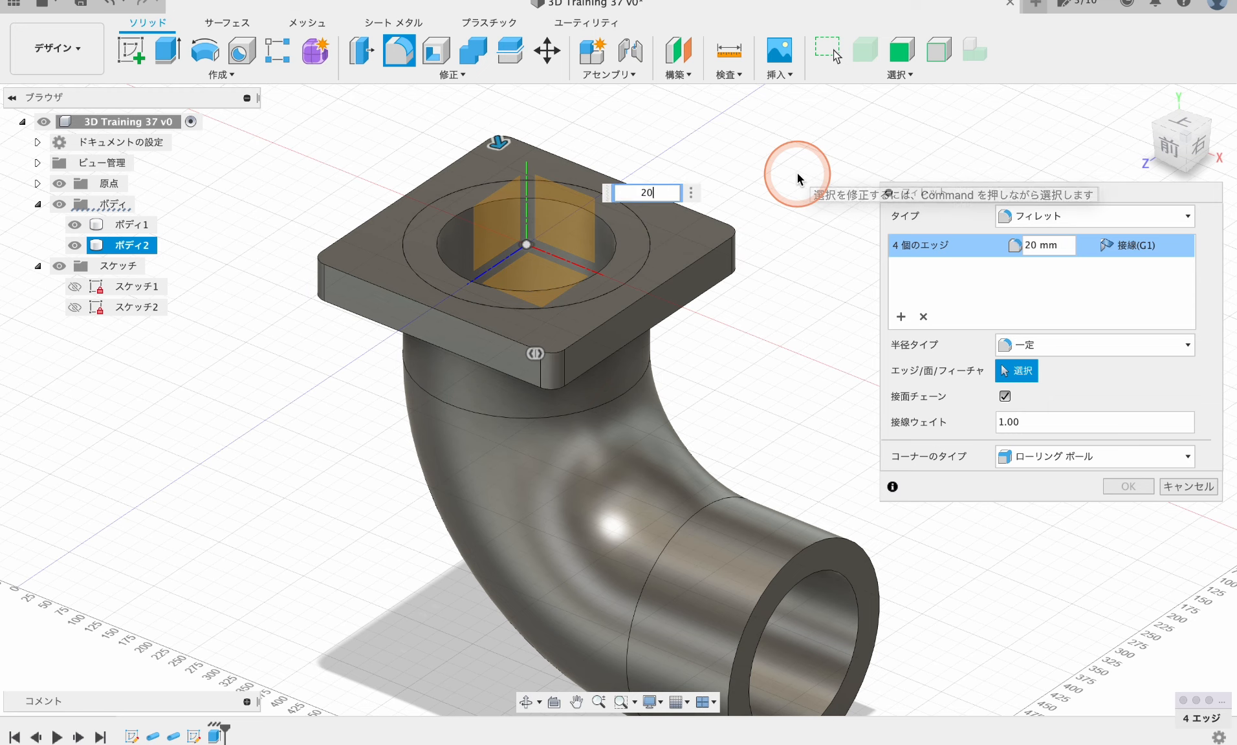
pyautogui.press('Return')
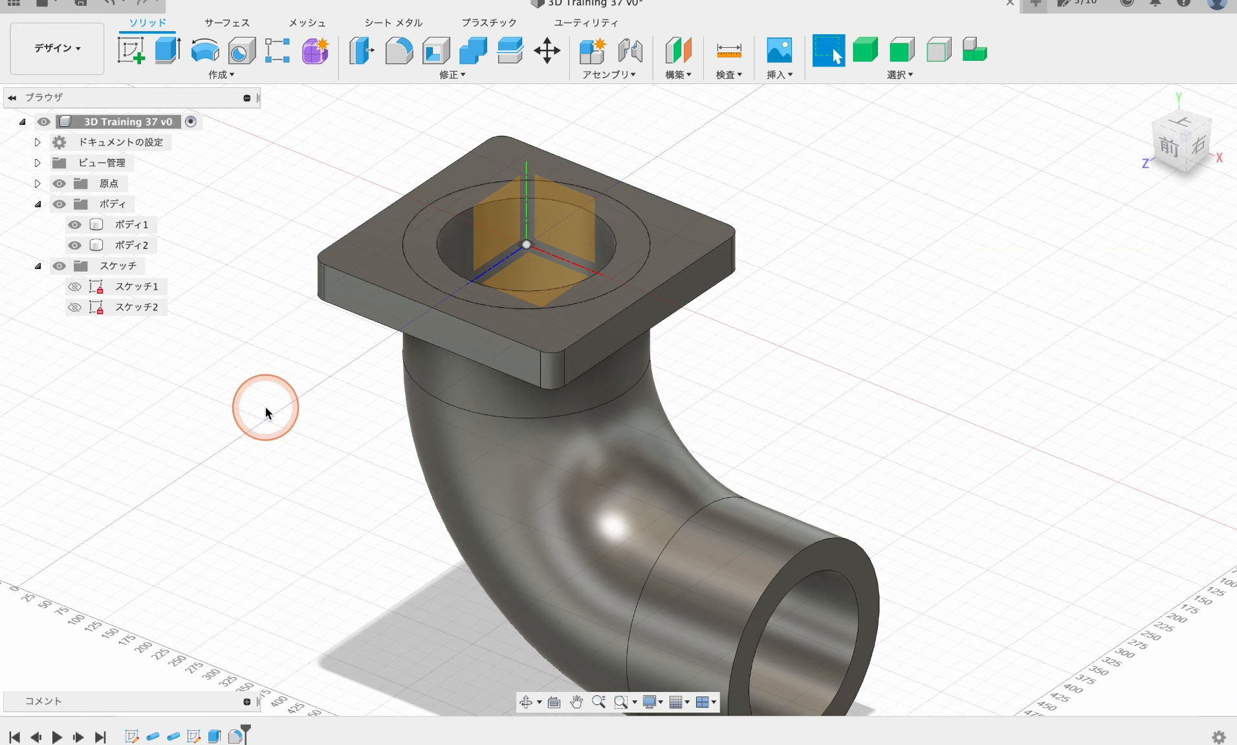
# - Show スケッチ2 and start a Hole feature on its four points near the flange corners
pyautogui.click(73, 307)
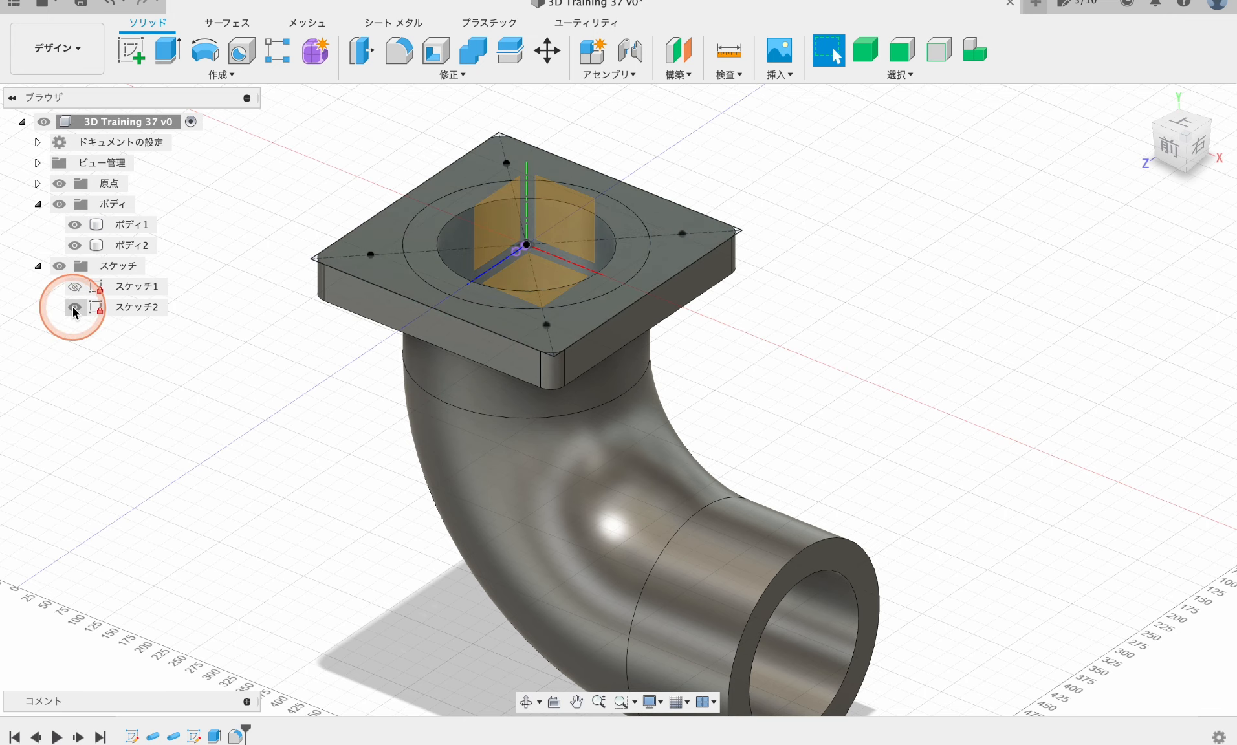
pyautogui.click(241, 50)
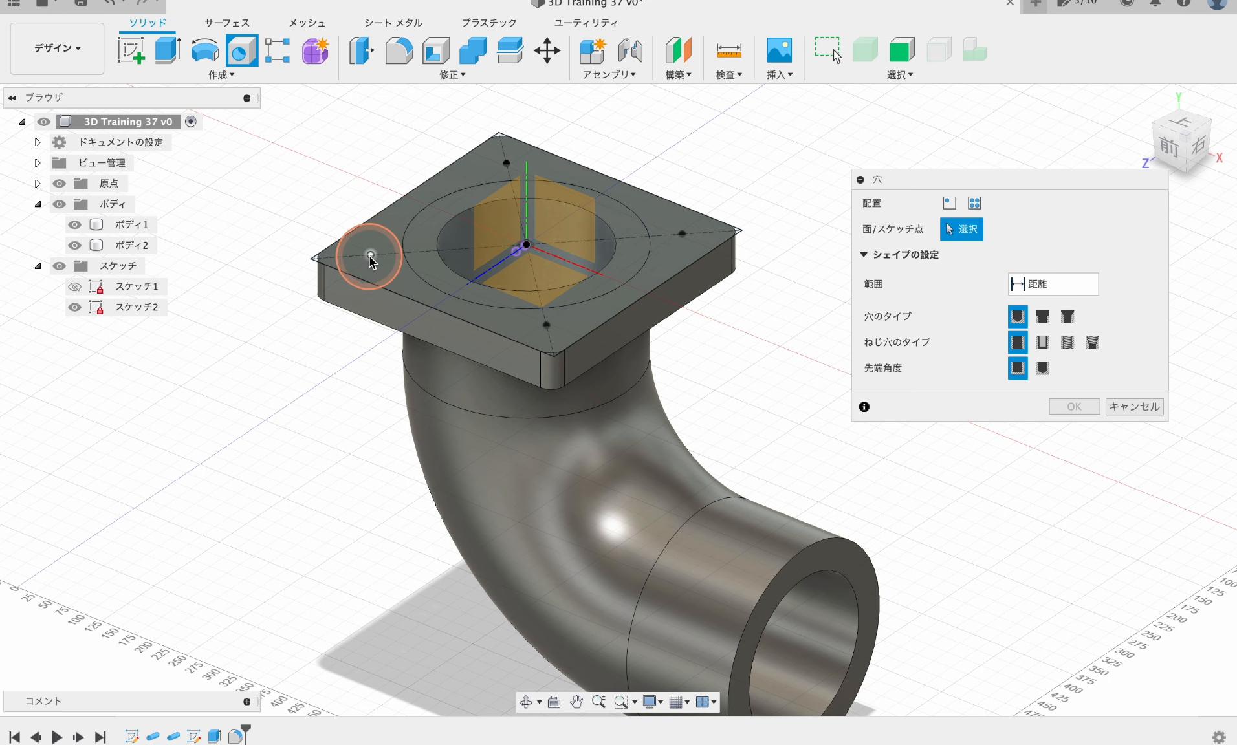
pyautogui.click(368, 256)
pyautogui.click(506, 164)
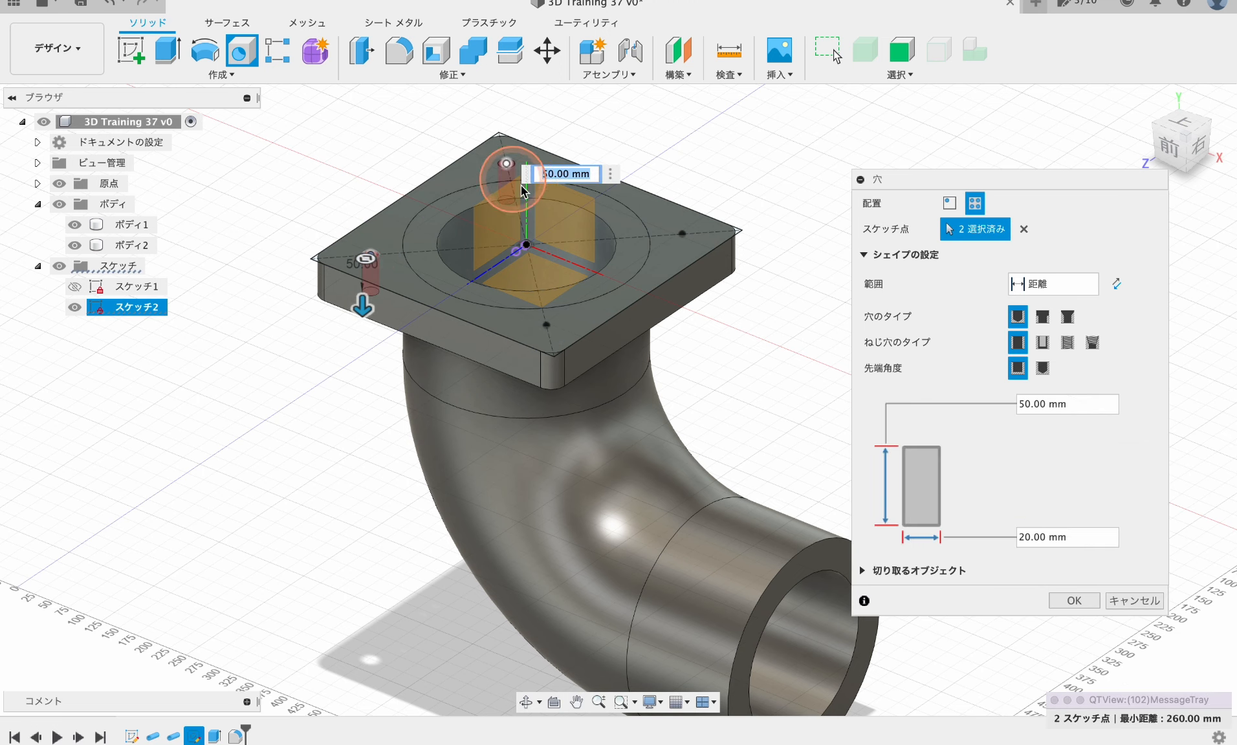
pyautogui.click(682, 237)
pyautogui.scroll(2, 585, 356)
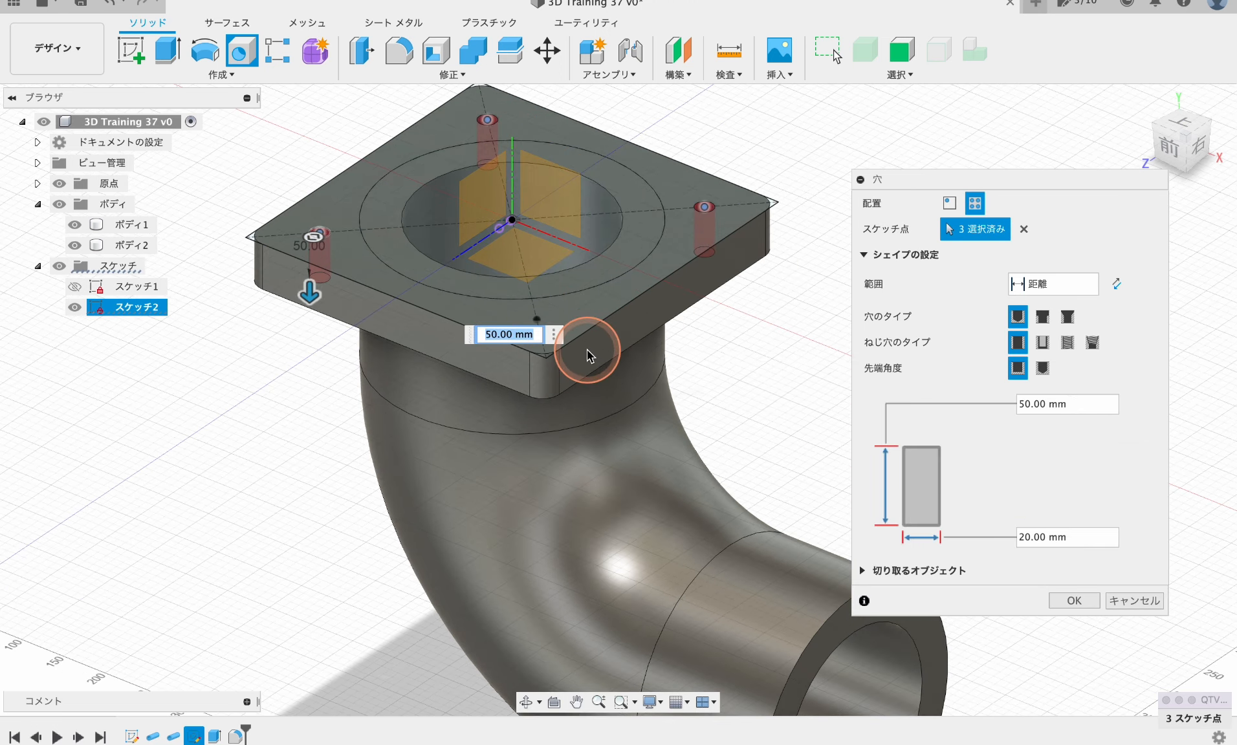
pyautogui.scroll(2, 578, 346)
pyautogui.click(526, 314)
pyautogui.click(860, 492)
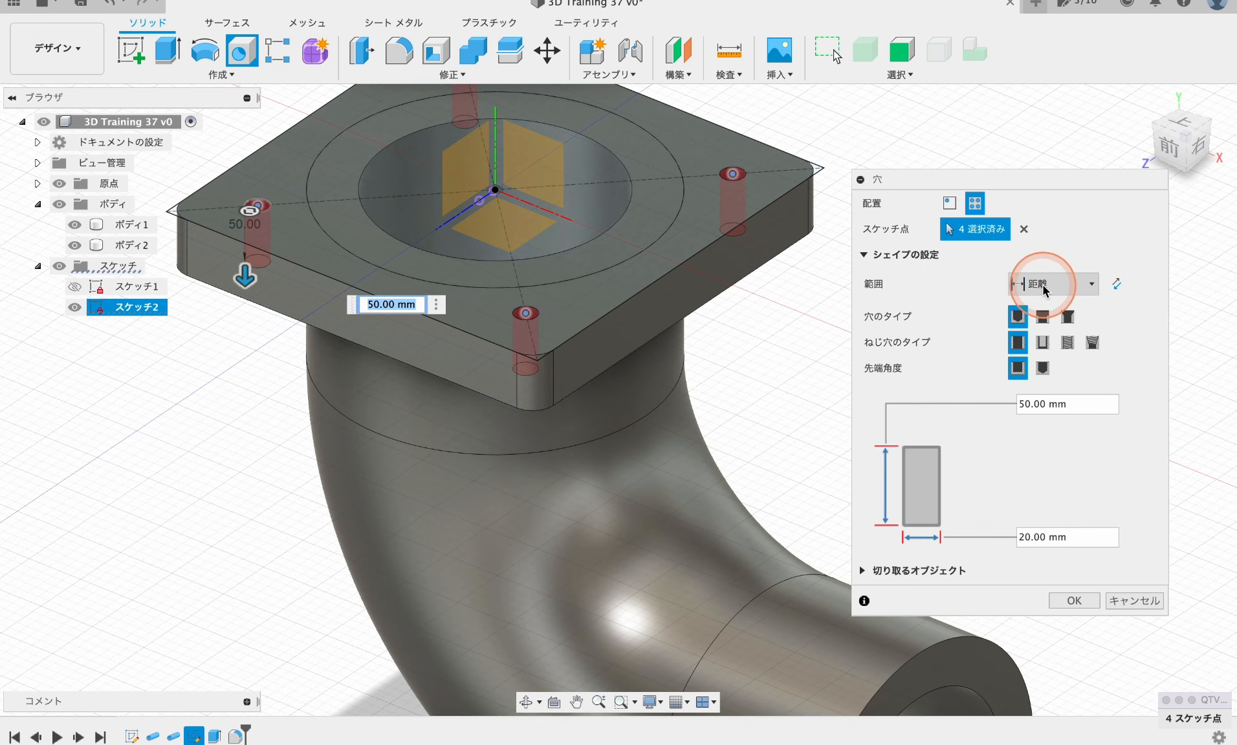
# - Make the four holes counterbored, with a 60 mm counterbore diameter and 10 mm counterbore depth
pyautogui.click(1042, 316)
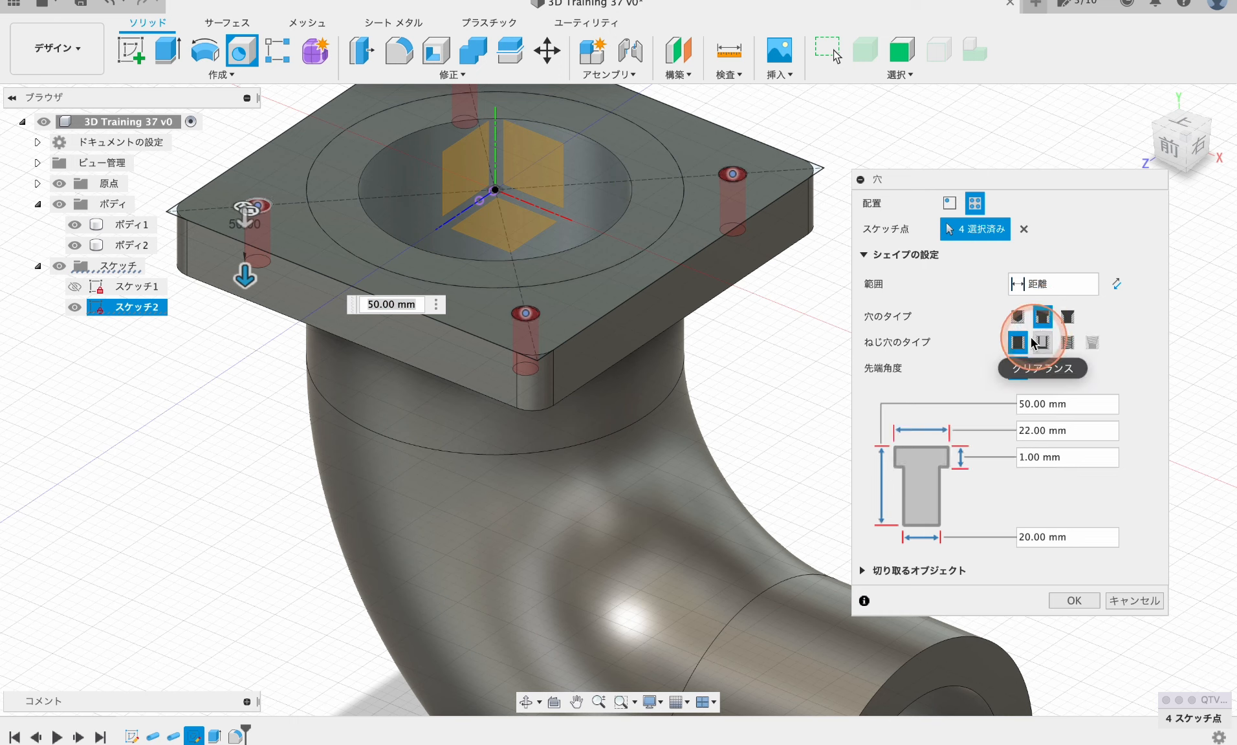
pyautogui.click(1016, 370)
pyautogui.click(1030, 423)
pyautogui.click(1038, 407)
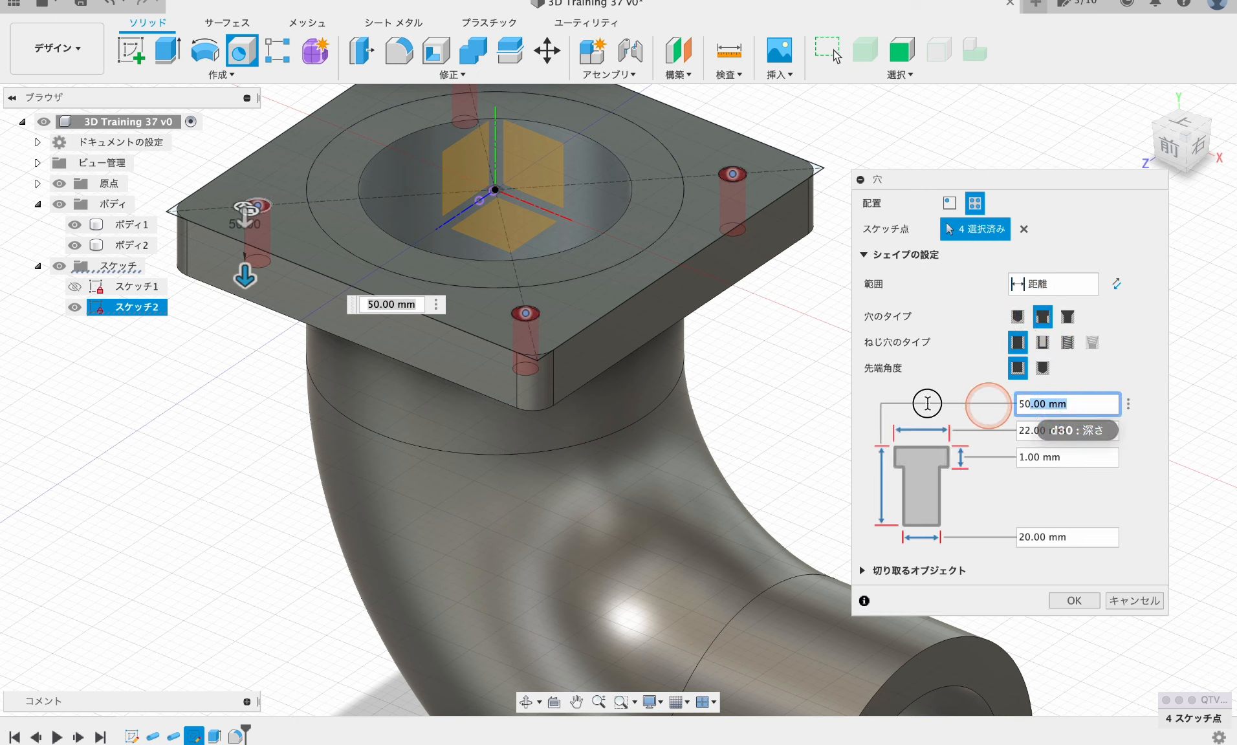
pyautogui.click(1015, 614)
pyautogui.click(1067, 432)
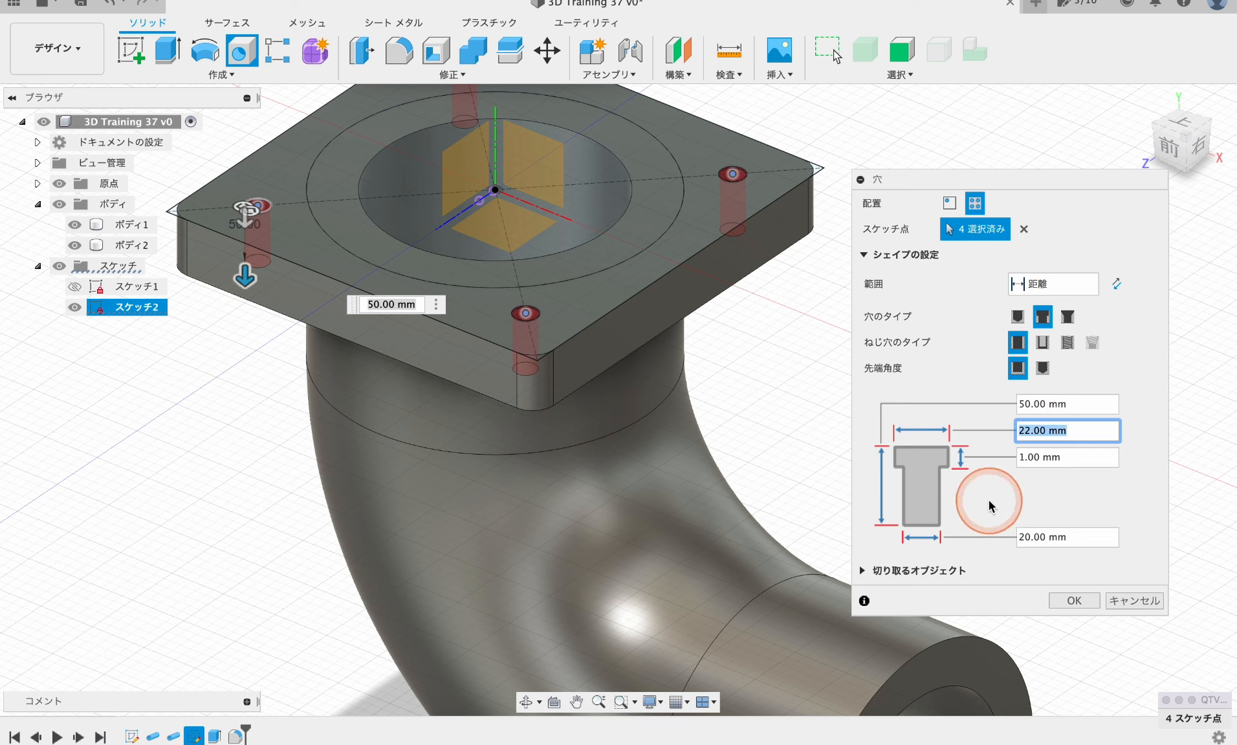
pyautogui.write('60')
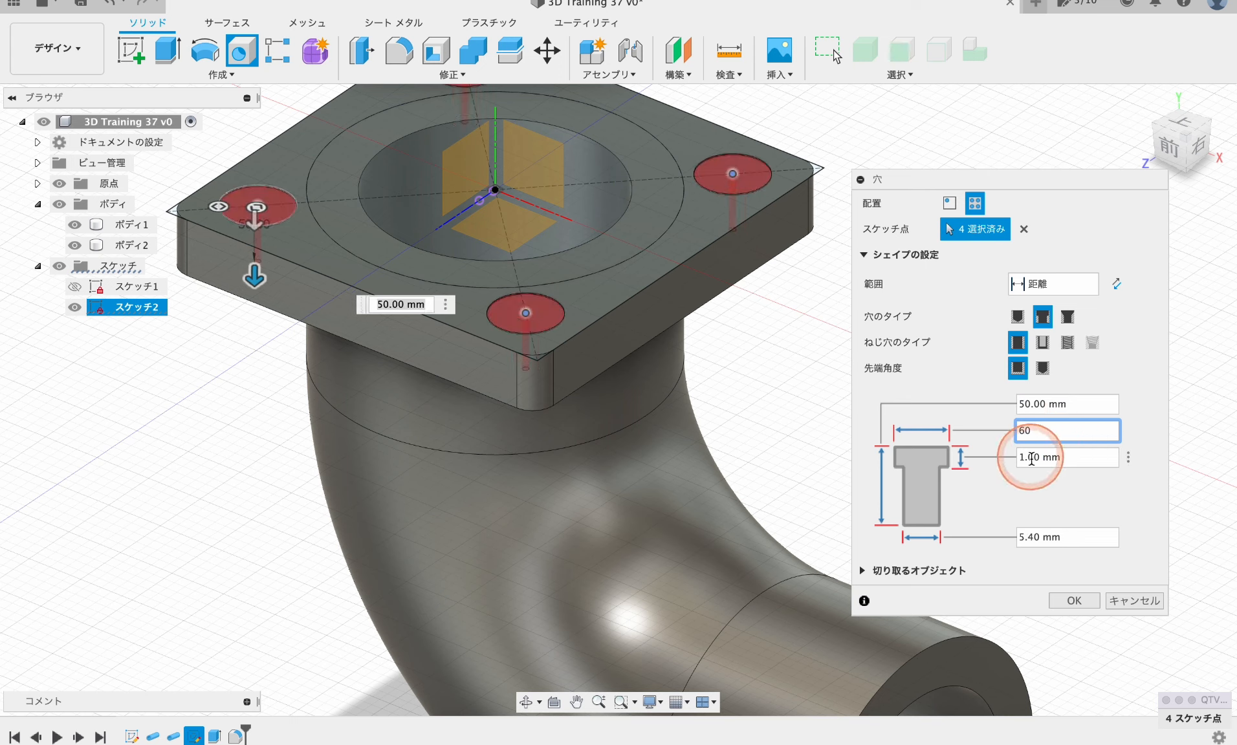
pyautogui.click(1074, 462)
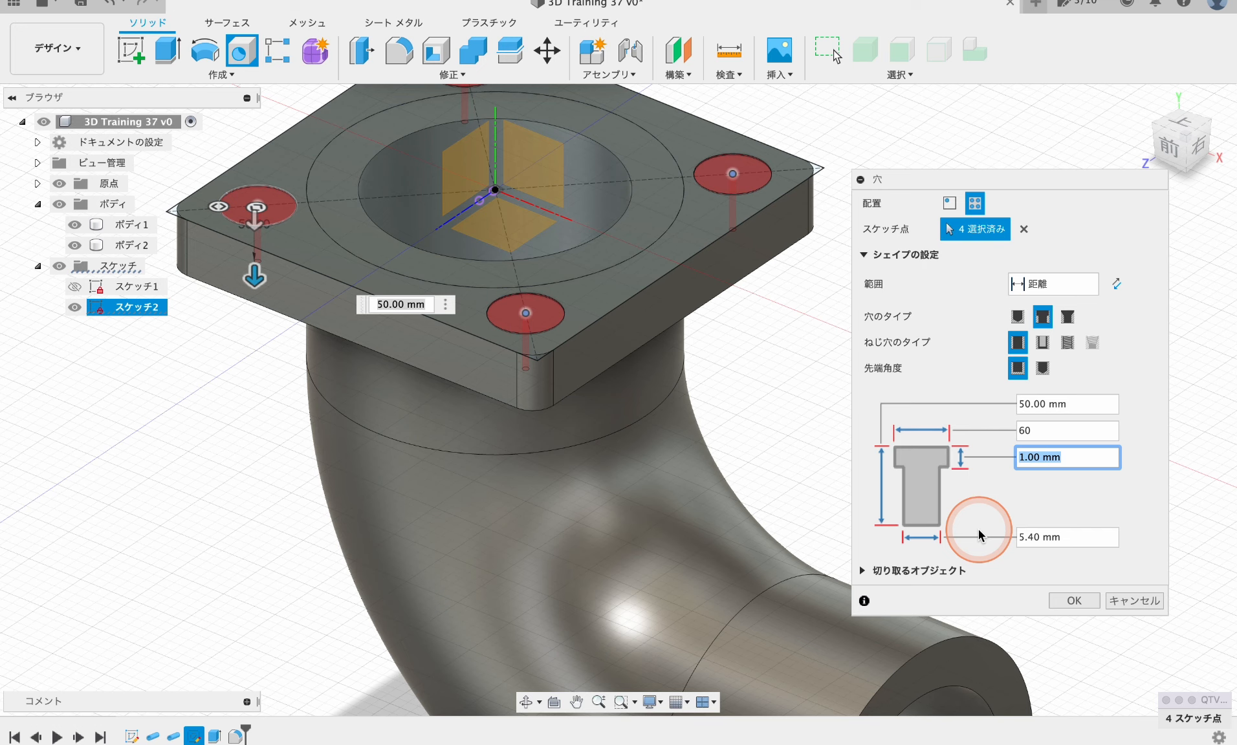
pyautogui.write('10')
# - Set the hole diameter to 30 mm, create the four counterbored holes and hide スケッチ2
pyautogui.click(1080, 542)
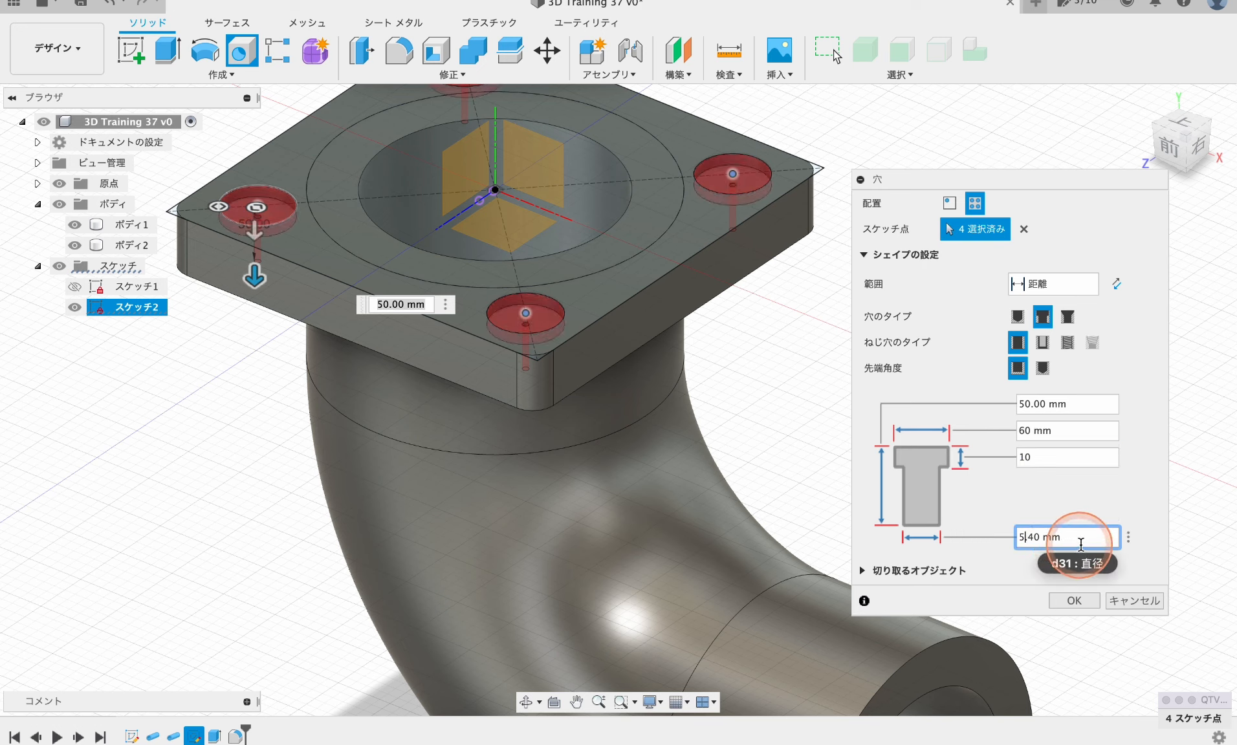
pyautogui.click(986, 585)
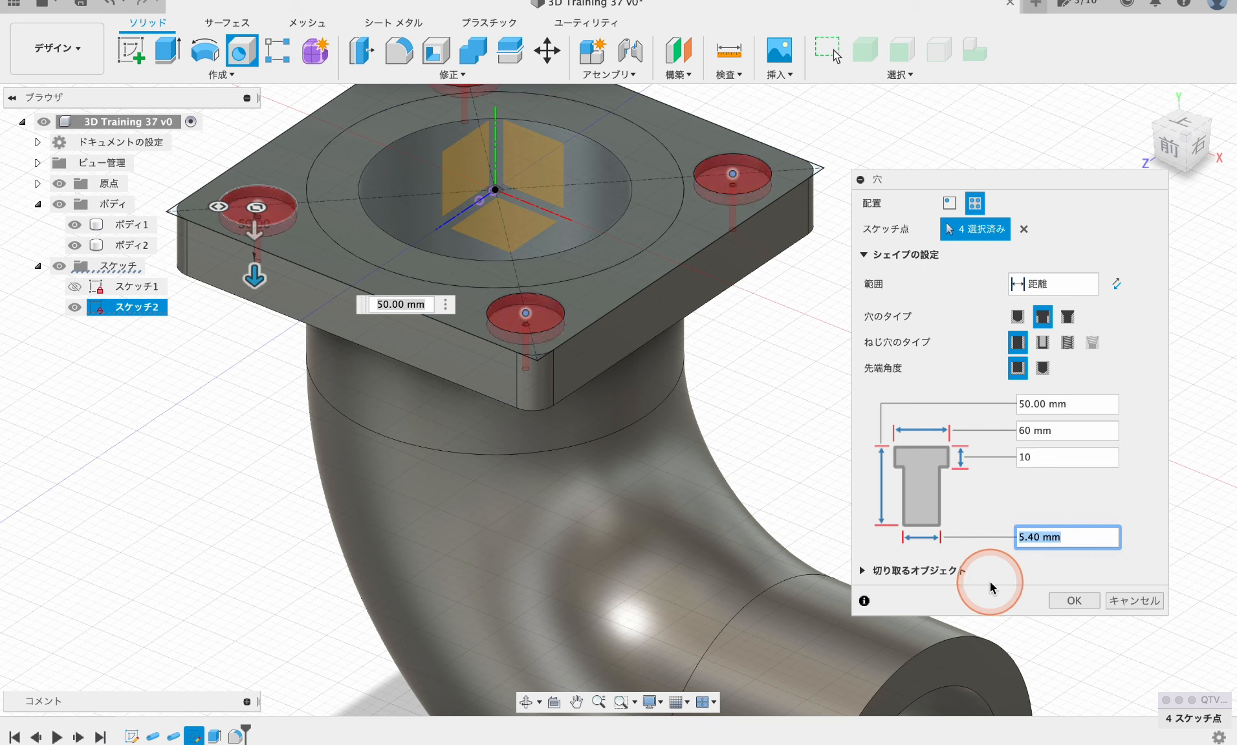
pyautogui.write('30')
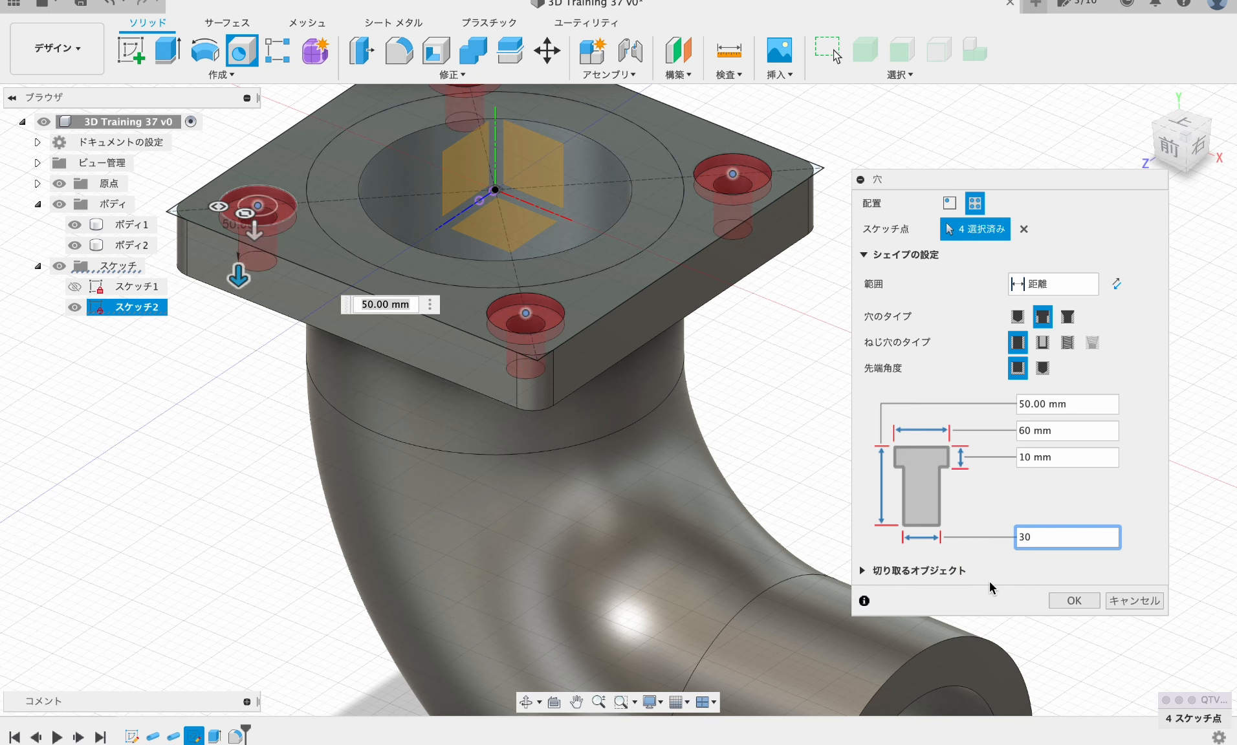
pyautogui.press('Return')
pyautogui.scroll(-3, 945, 461)
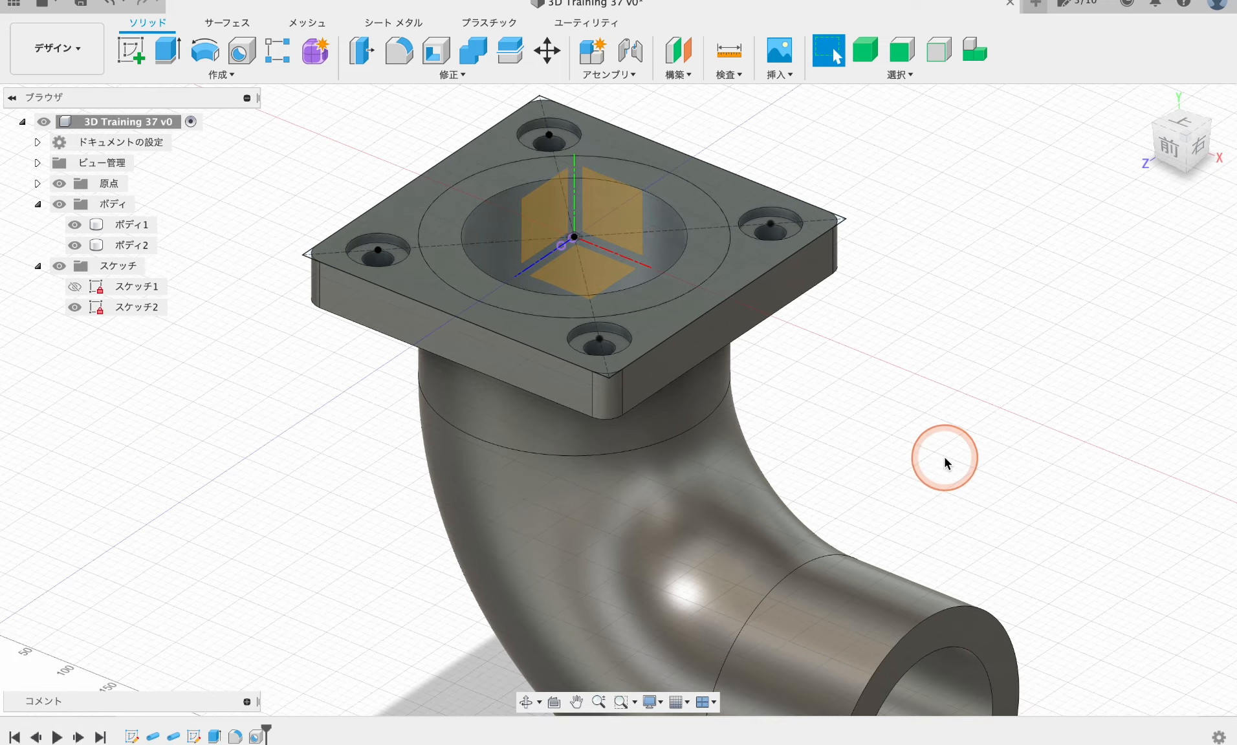
pyautogui.click(74, 307)
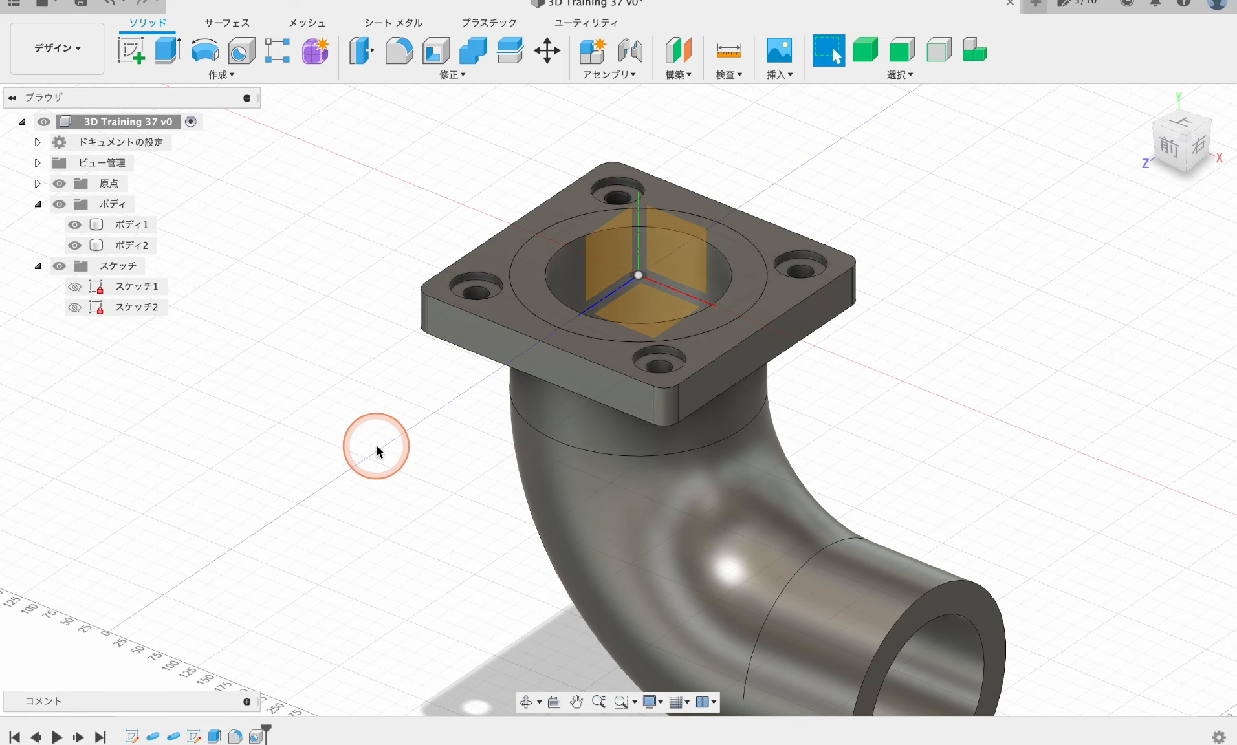
# - Hide the origin planes and axes, keeping the pipe and flange bodies displayed
pyautogui.moveTo(402, 451)
pyautogui.keyDown('shift'); pyautogui.mouseDown(button='middle')
pyautogui.moveTo(406, 492)
pyautogui.moveTo(472, 493)
pyautogui.moveTo(407, 447)
pyautogui.mouseUp(button='middle'); pyautogui.keyUp('shift')
pyautogui.click(75, 246)
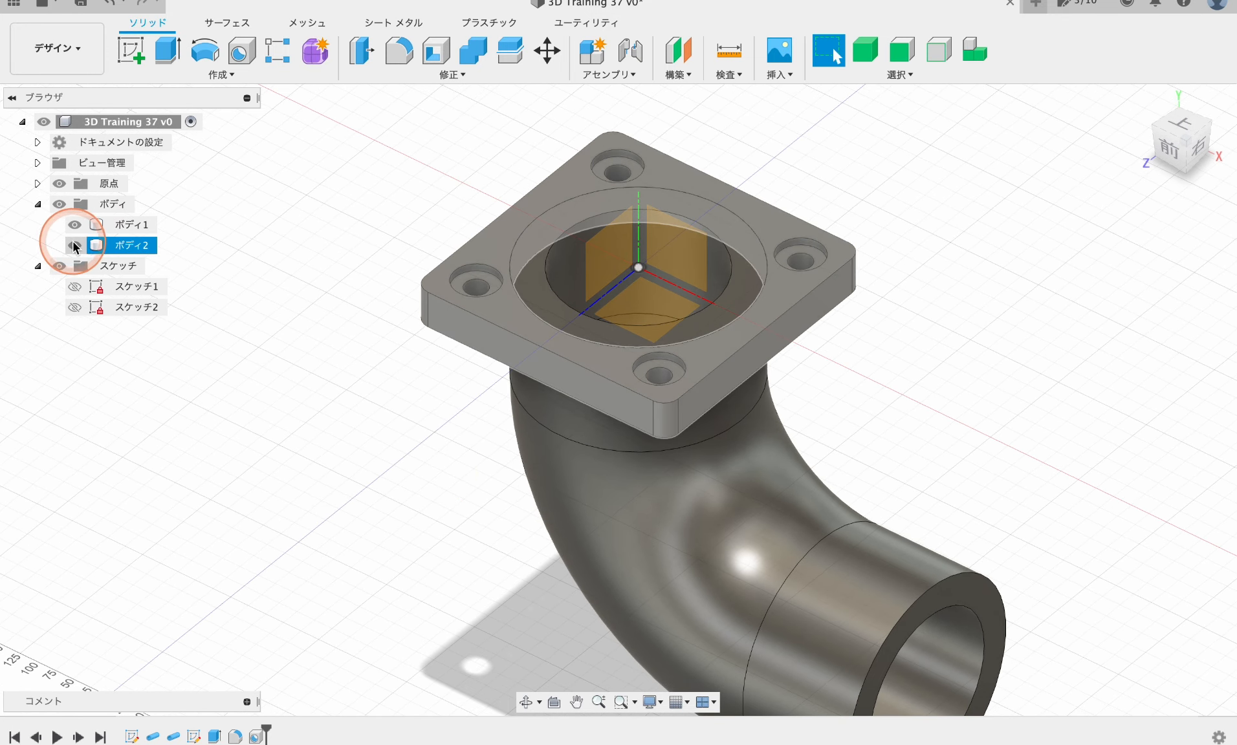
pyautogui.click(75, 245)
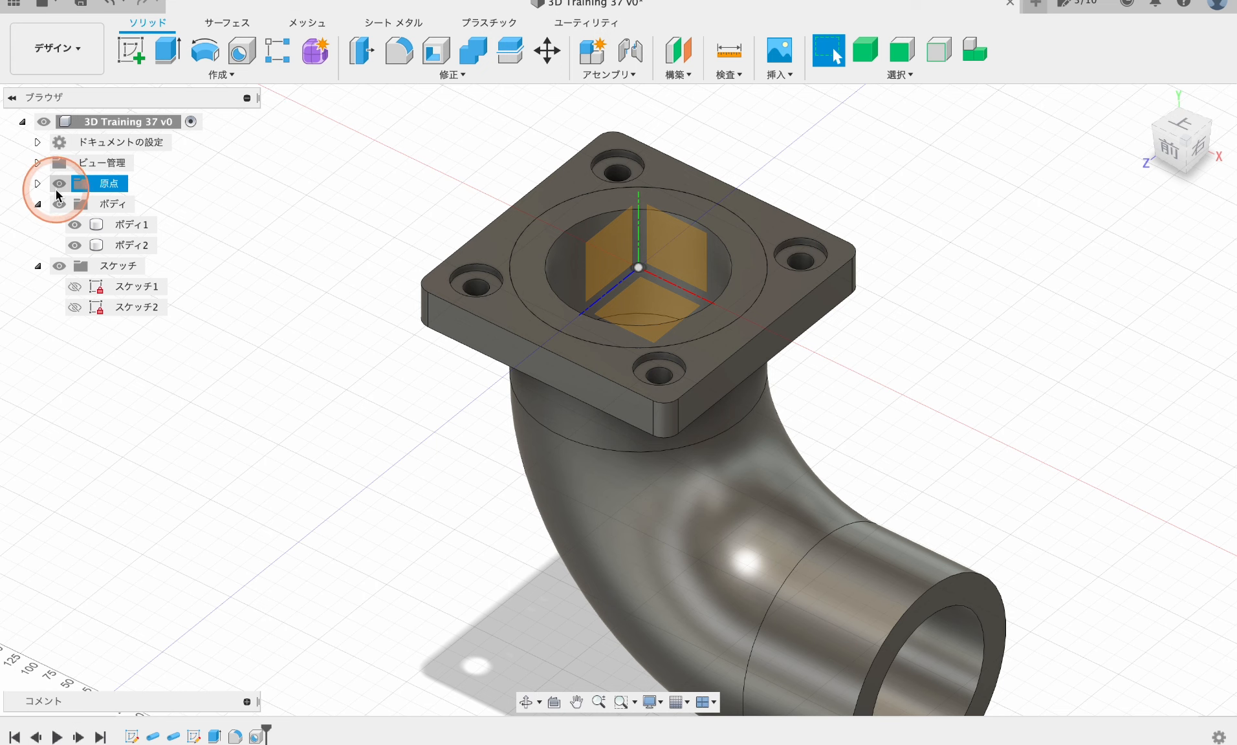
pyautogui.click(59, 185)
pyautogui.scroll(-3, 300, 390)
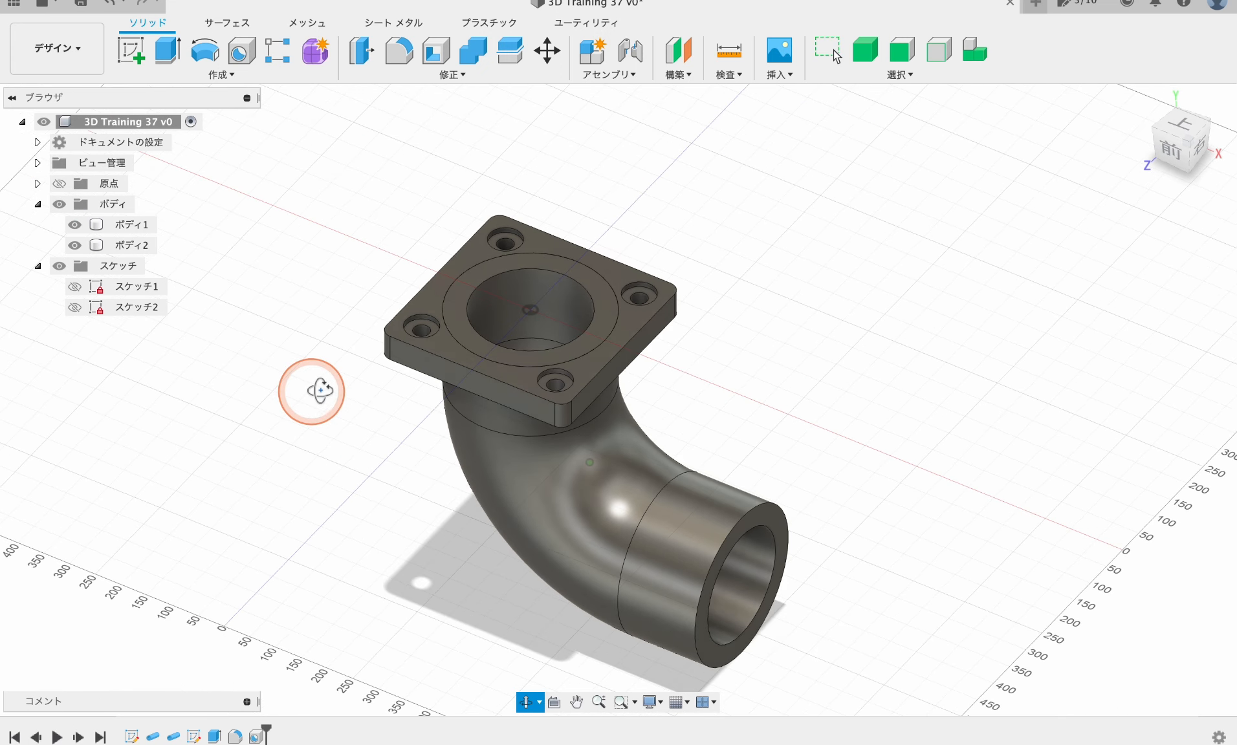
pyautogui.click(597, 474)
pyautogui.scroll(3, 596, 473)
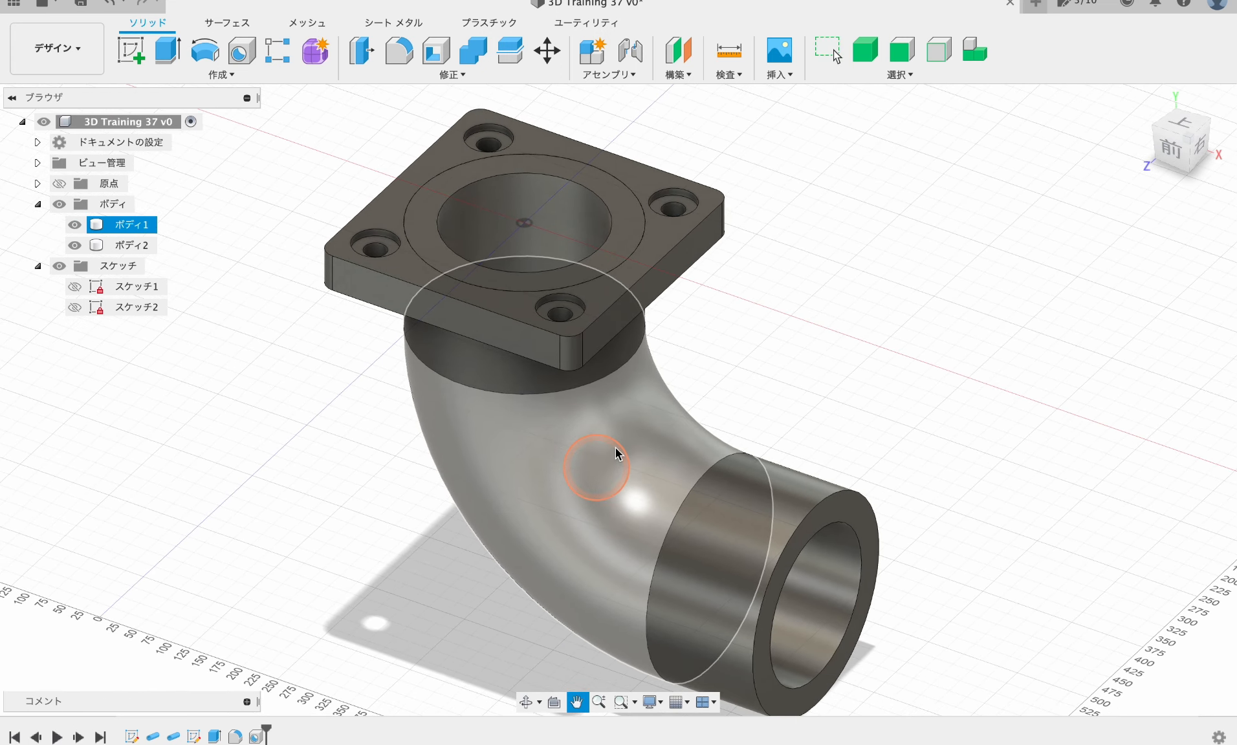
pyautogui.click(926, 381)
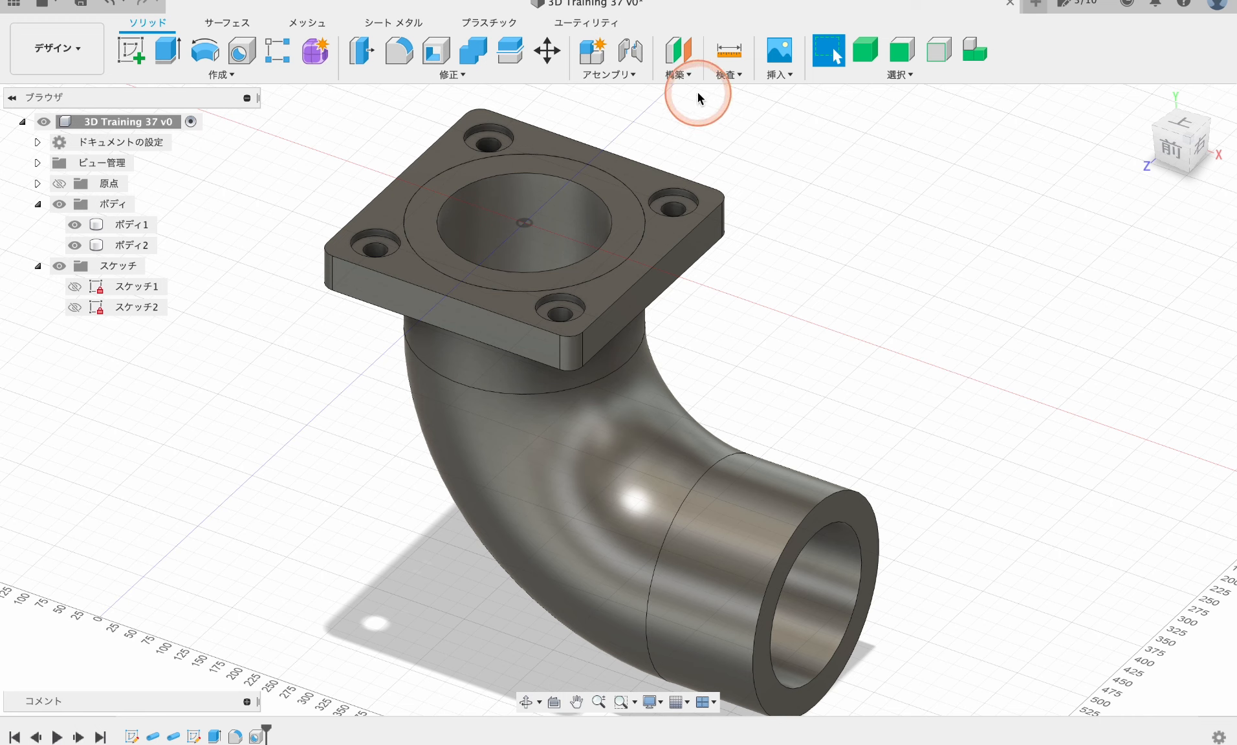
# - Create a midplane between the pipe's flanged end face and its open end face
pyautogui.click(673, 76)
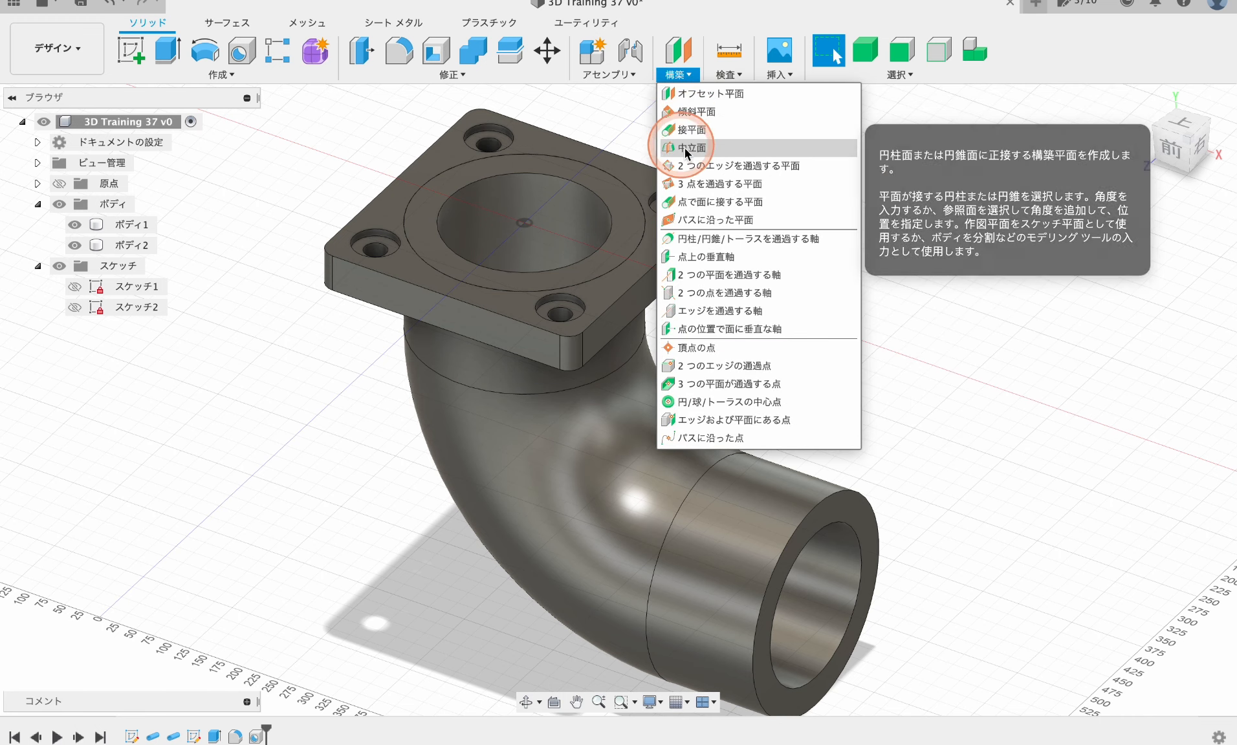
pyautogui.click(699, 146)
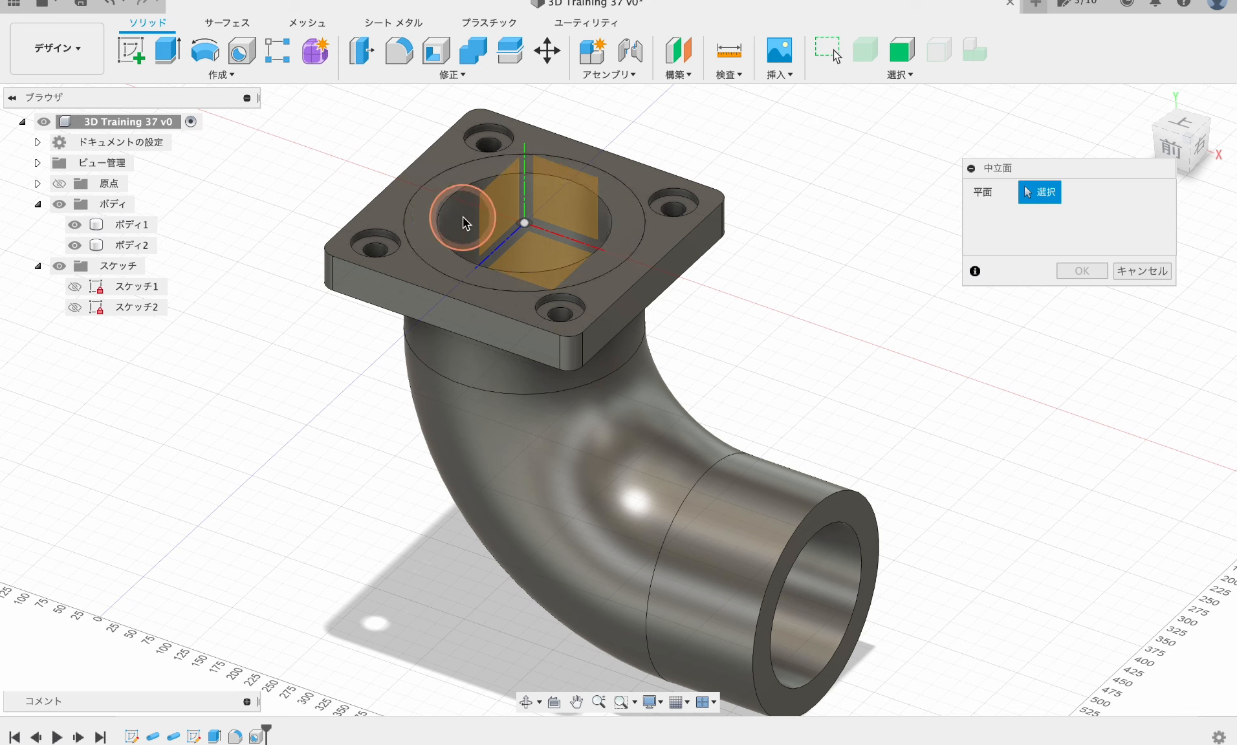
pyautogui.click(424, 215)
pyautogui.click(859, 510)
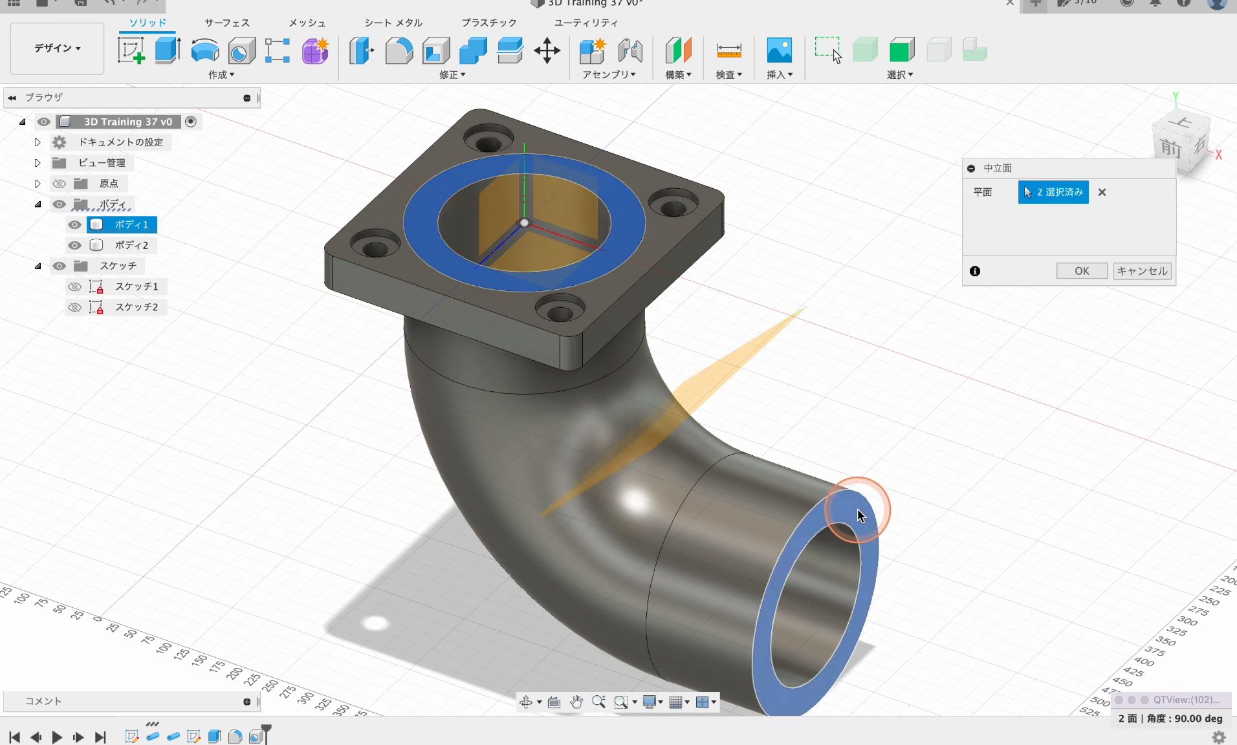
pyautogui.keyDown('shift'); pyautogui.moveTo(354, 543); pyautogui.dragTo(469, 464, button='middle'); pyautogui.keyUp('shift')
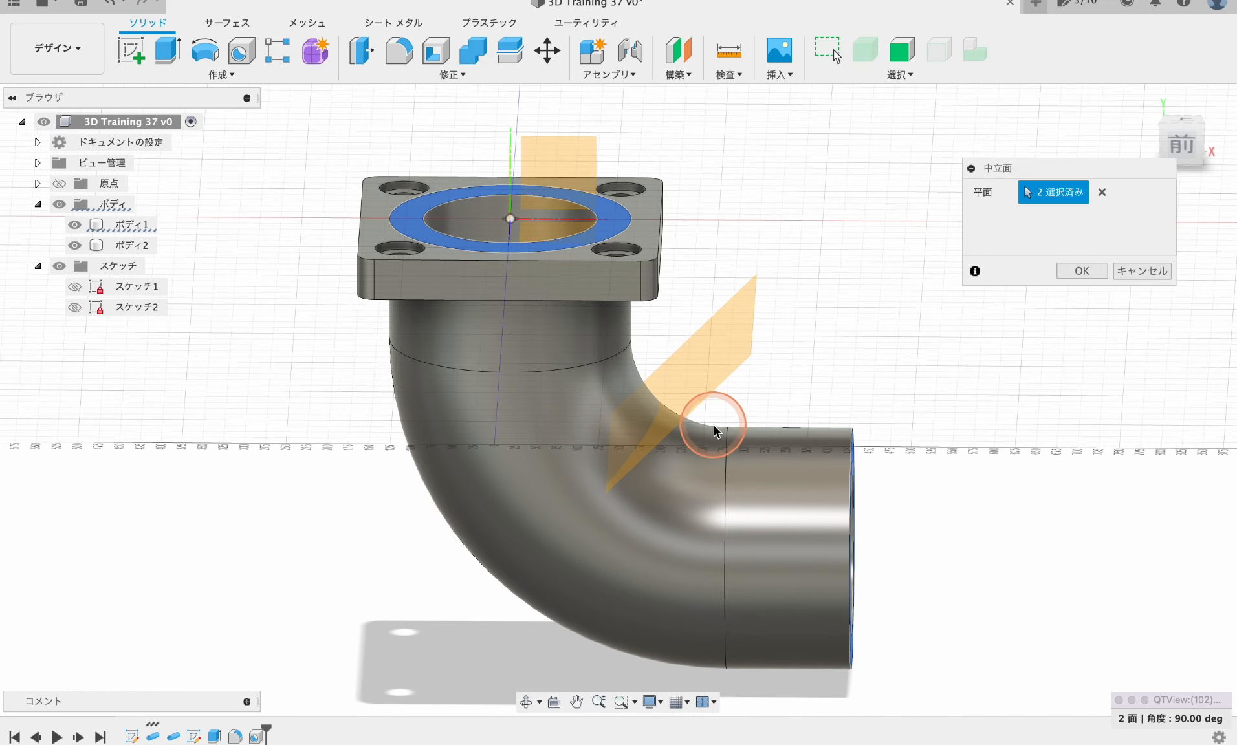
pyautogui.keyDown('shift'); pyautogui.moveTo(729, 441); pyautogui.dragTo(934, 420, button='middle'); pyautogui.keyUp('shift')
pyautogui.click(1084, 273)
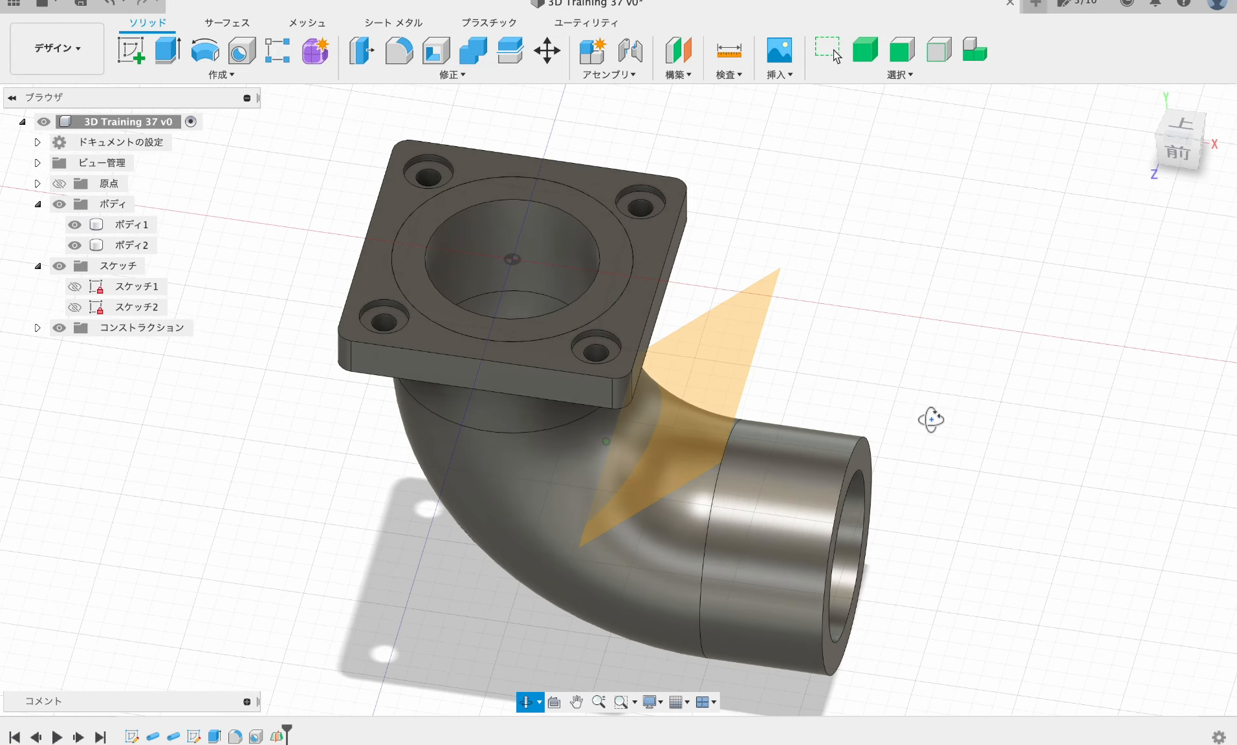
# - Start a Mirror feature of type ボディ with the flange body ボディ2 as the object
pyautogui.click(231, 76)
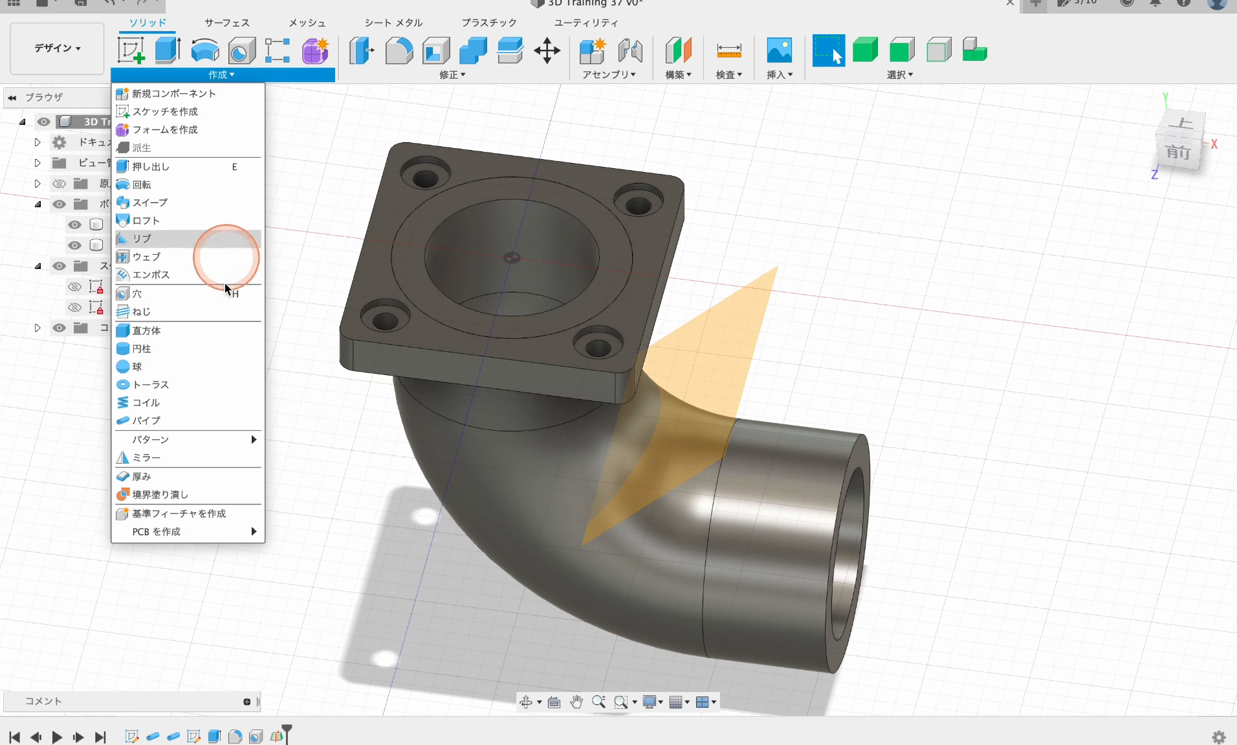
pyautogui.click(143, 460)
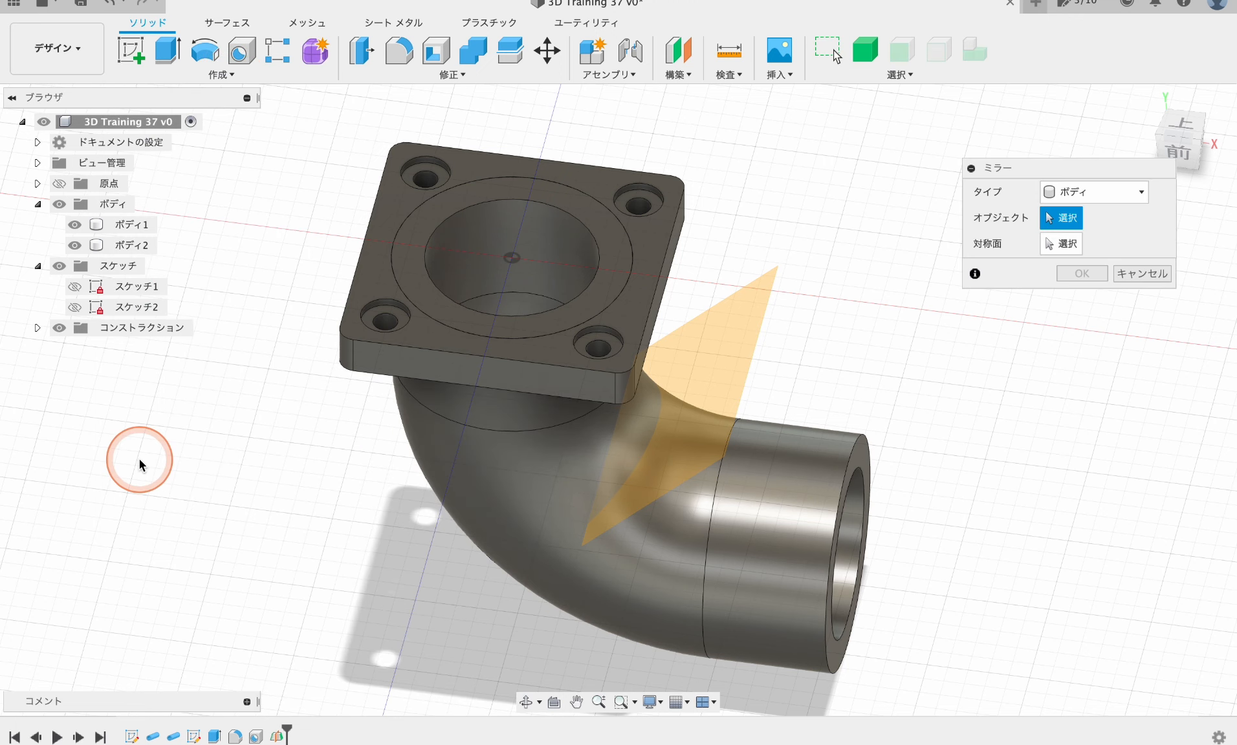
pyautogui.click(977, 527)
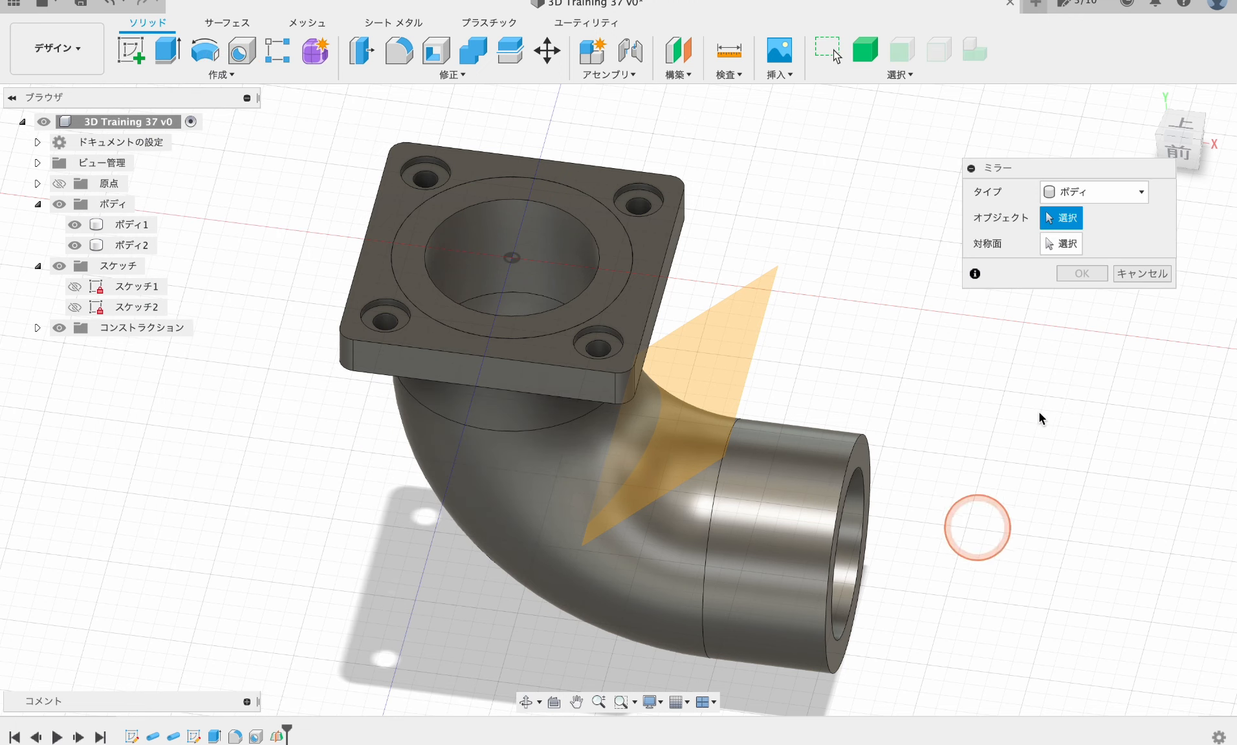
pyautogui.click(1106, 191)
pyautogui.click(1087, 234)
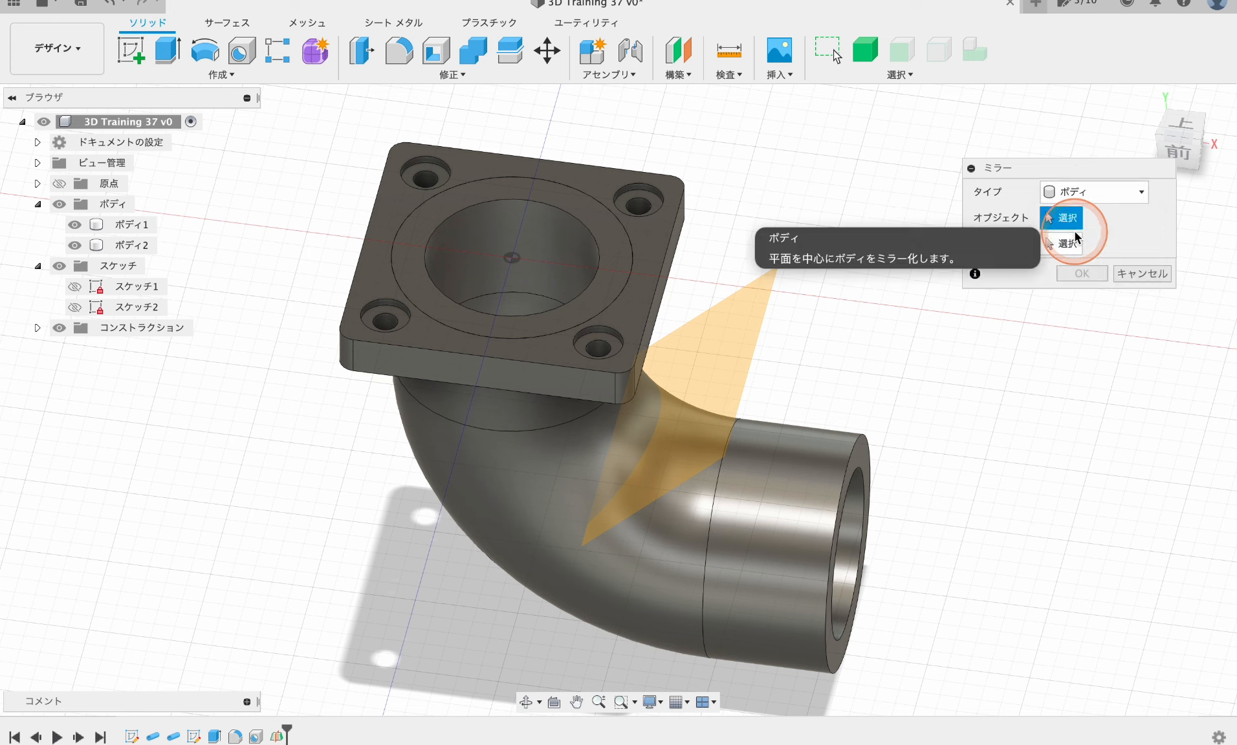
pyautogui.click(122, 248)
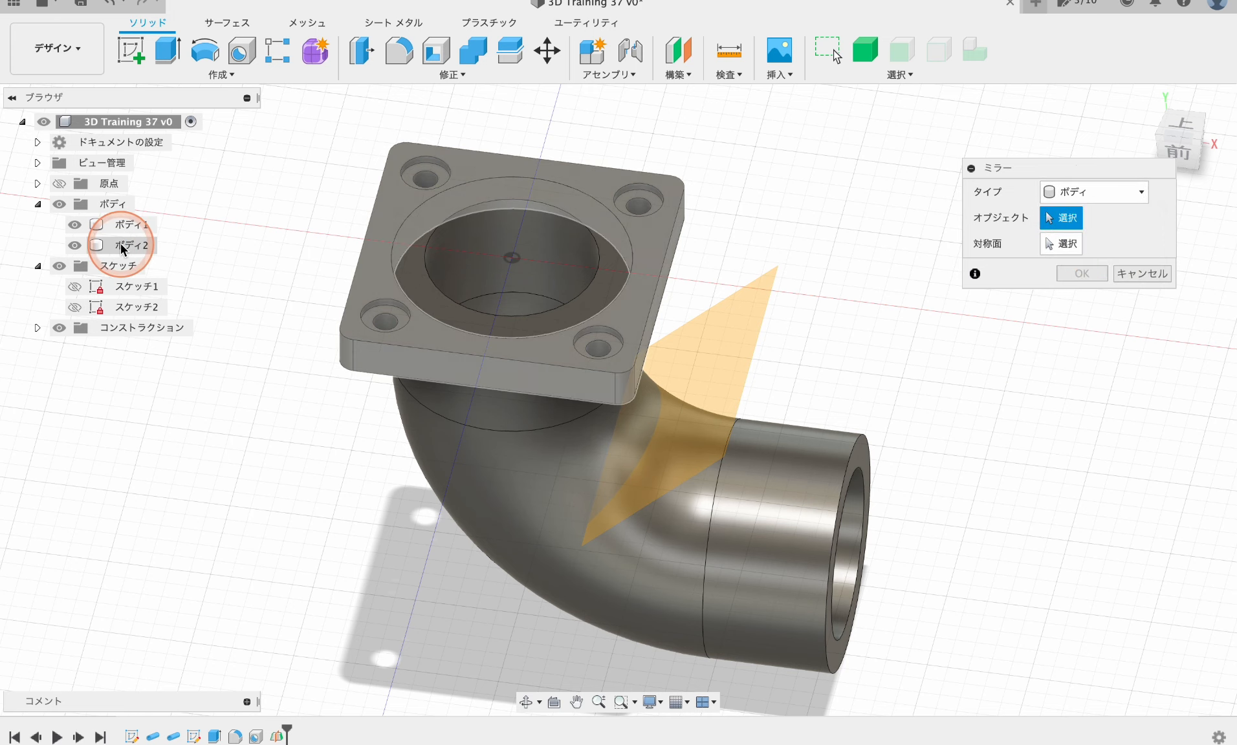
pyautogui.click(141, 250)
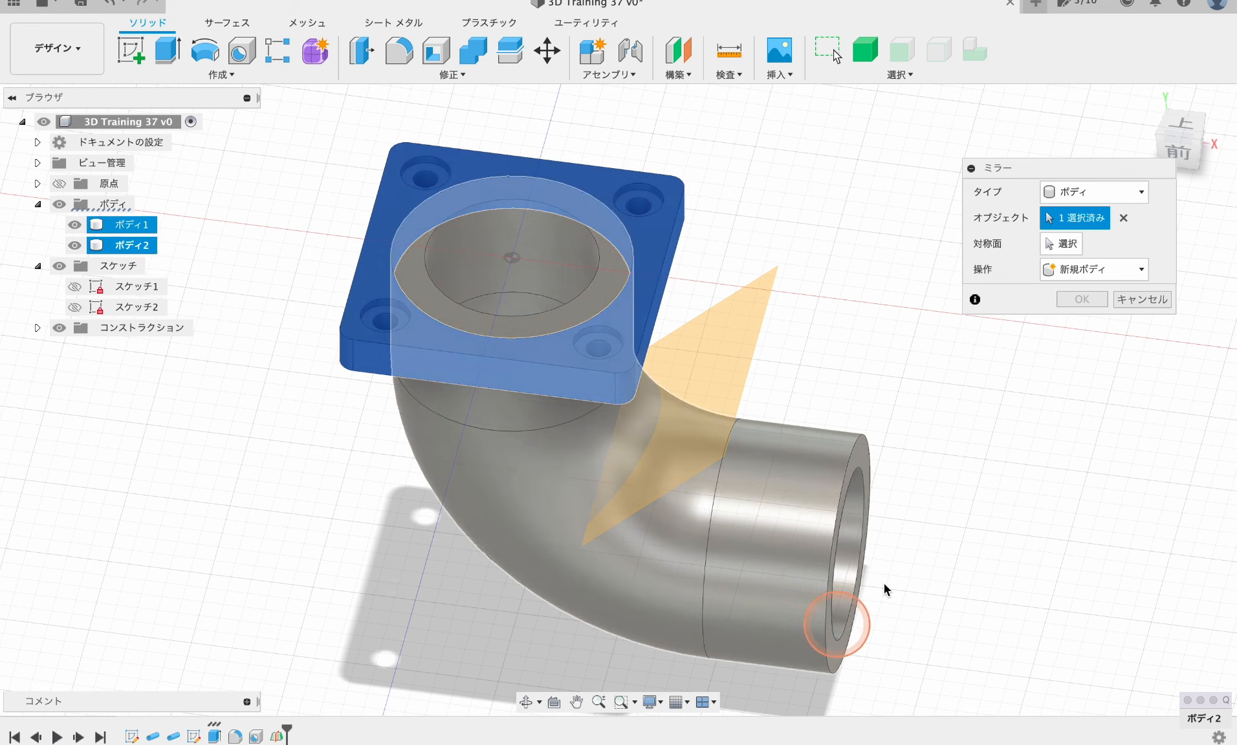
# - Use the construction midplane as the mirror plane and create the mirrored flange as a new body
pyautogui.click(1037, 254)
pyautogui.click(1061, 244)
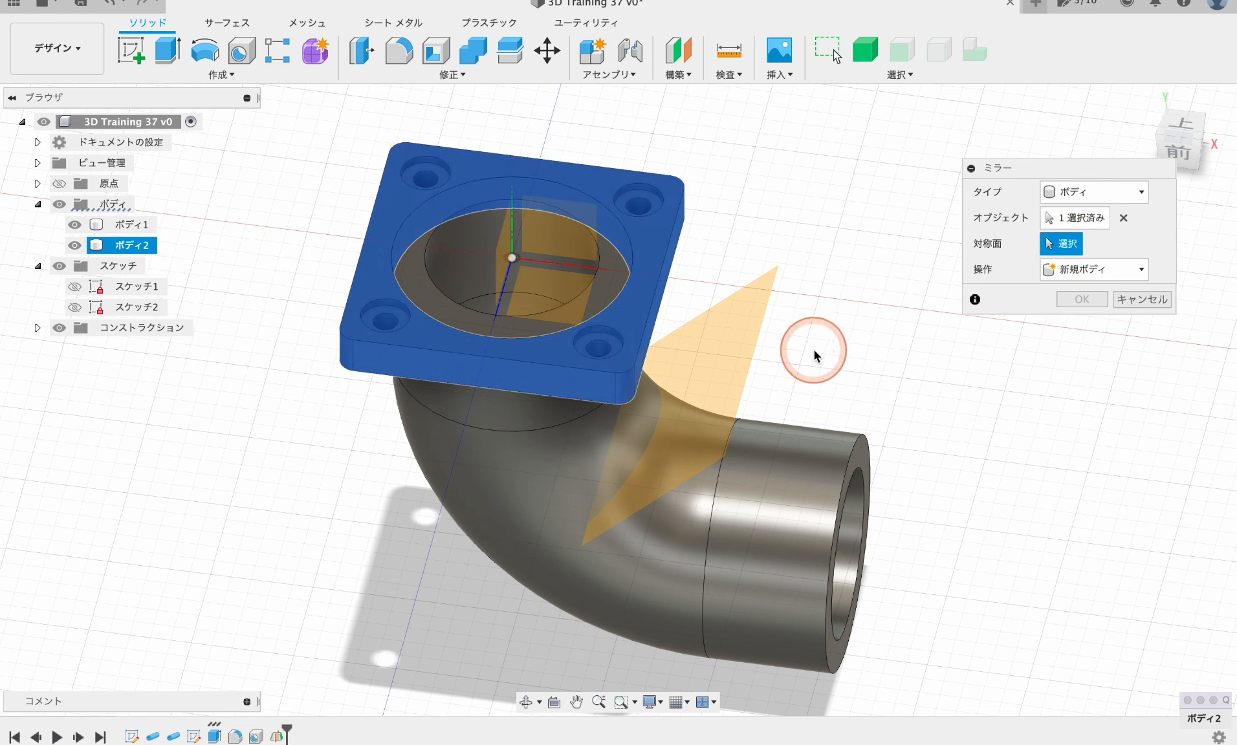
pyautogui.click(729, 353)
pyautogui.keyDown('shift'); pyautogui.moveTo(1044, 498); pyautogui.dragTo(894, 396, button='middle'); pyautogui.keyUp('shift')
pyautogui.scroll(-2, 980, 466)
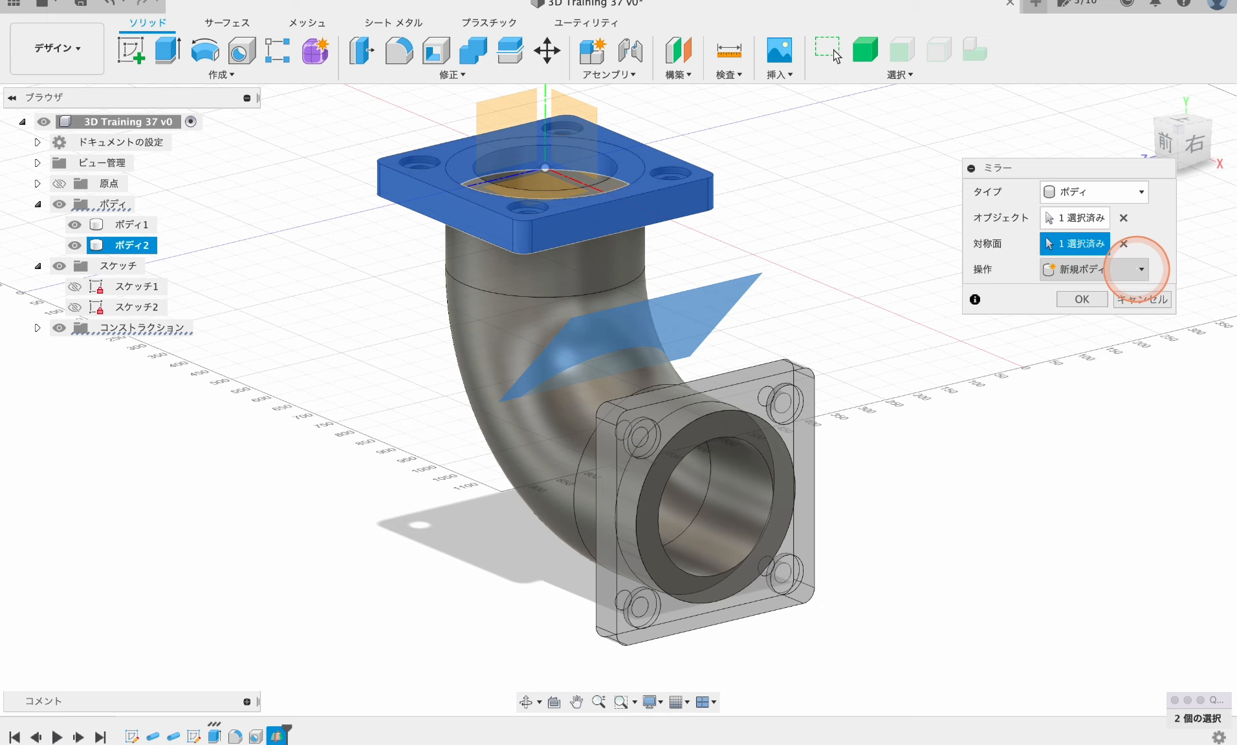
pyautogui.click(1081, 299)
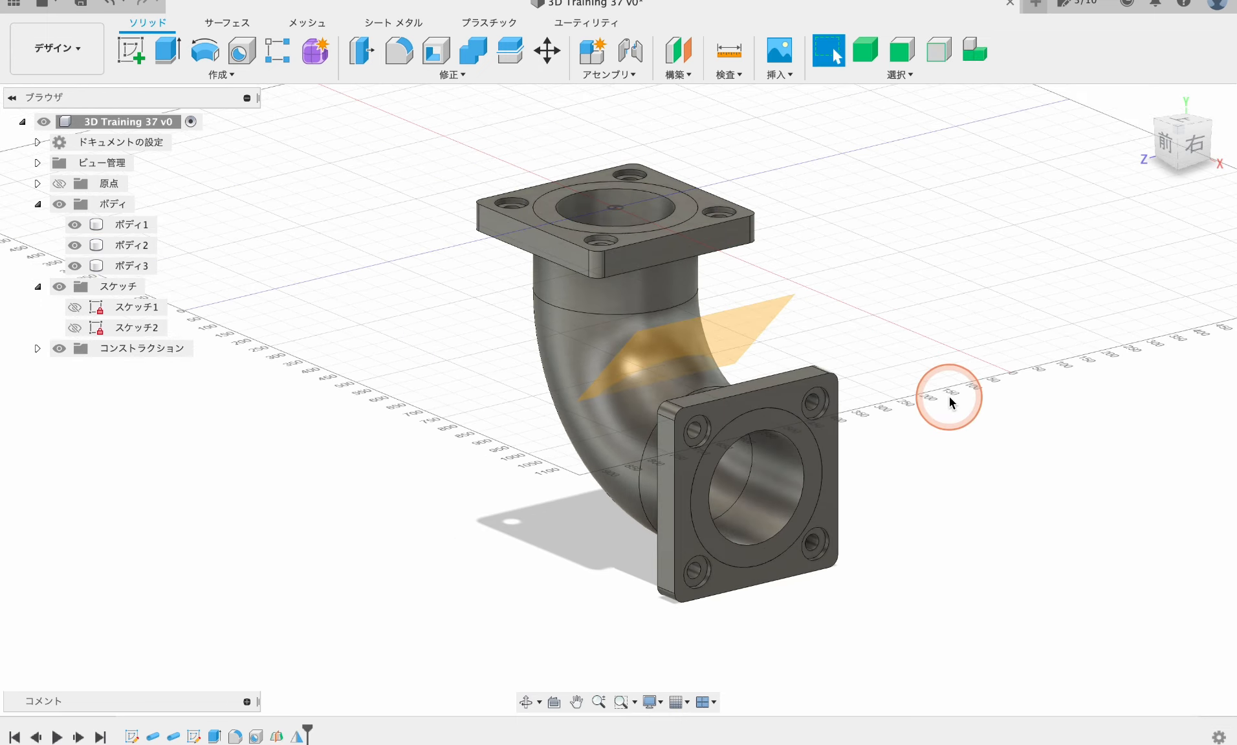
# - Hide the construction midplane by switching off the コンストラクション folder's visibility
pyautogui.keyDown('shift'); pyautogui.moveTo(916, 464); pyautogui.dragTo(941, 469, button='middle'); pyautogui.keyUp('shift')
pyautogui.click(516, 459)
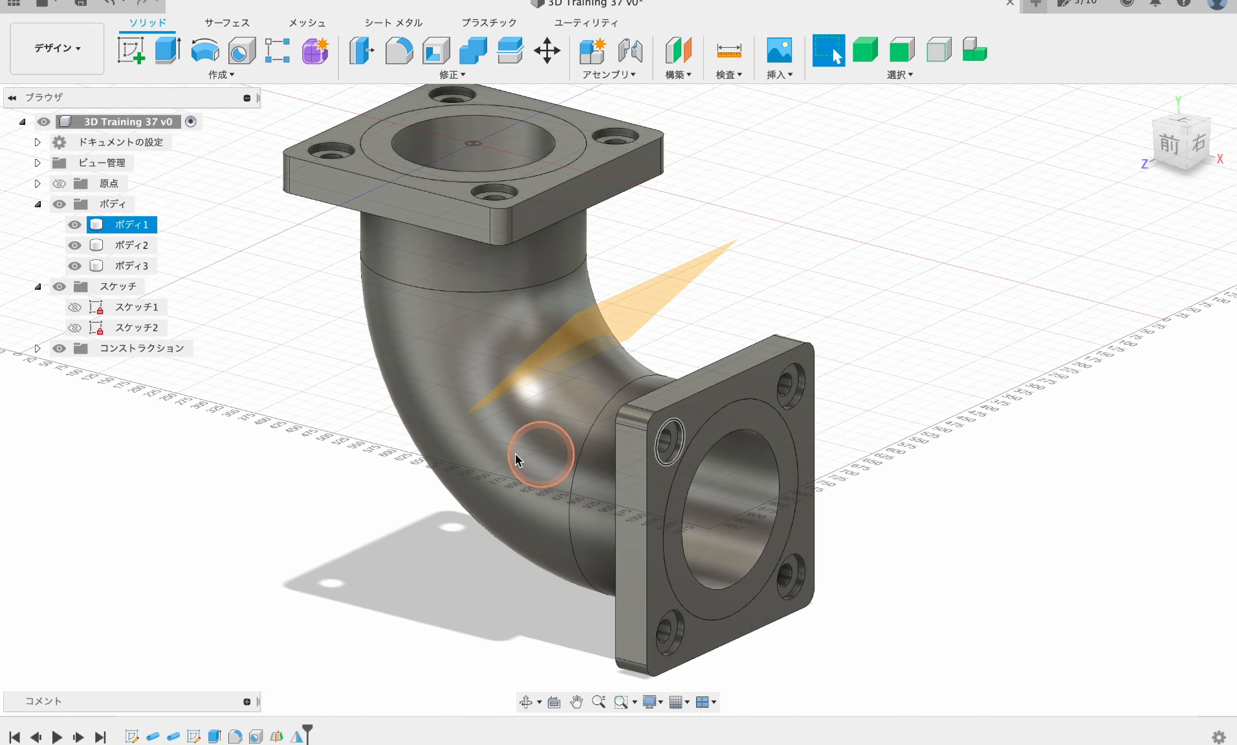
pyautogui.moveTo(369, 472); pyautogui.dragTo(424, 494, button='middle')
pyautogui.click(58, 349)
pyautogui.click(291, 528)
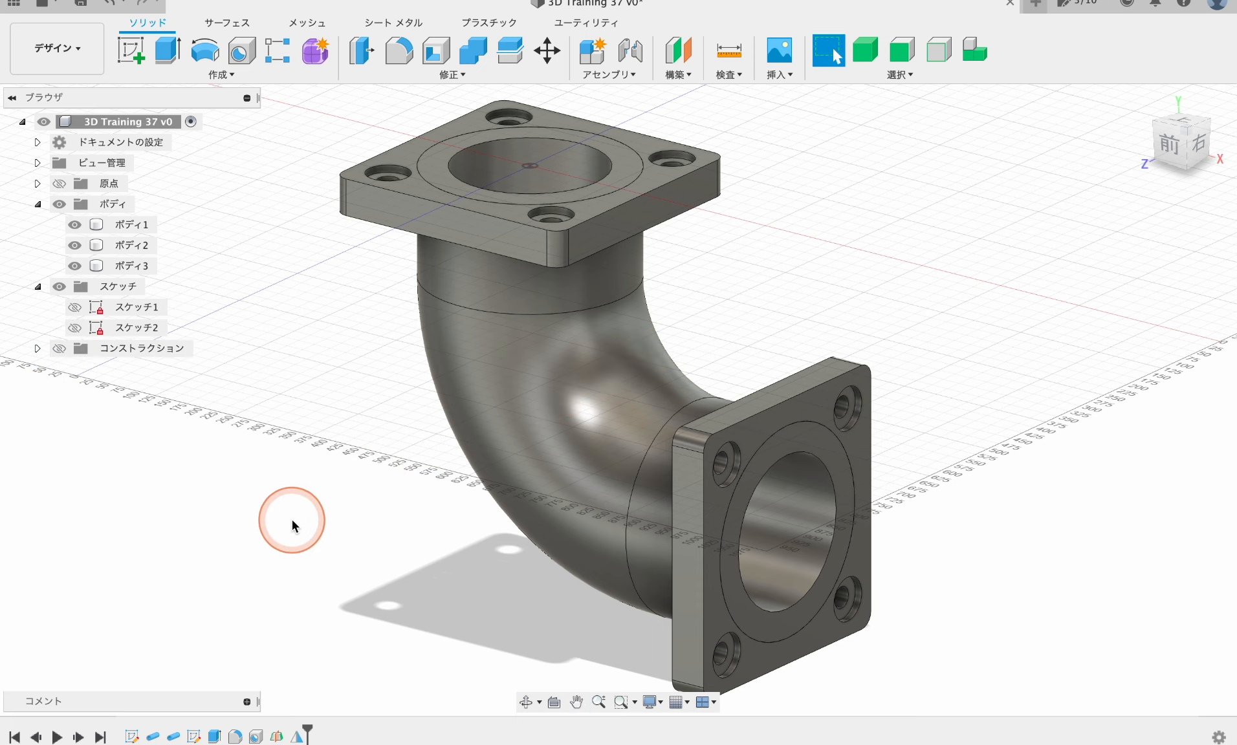
# - Check the pipe and the two flanges as separate bodies by hiding and showing each one
pyautogui.click(74, 224)
pyautogui.click(75, 225)
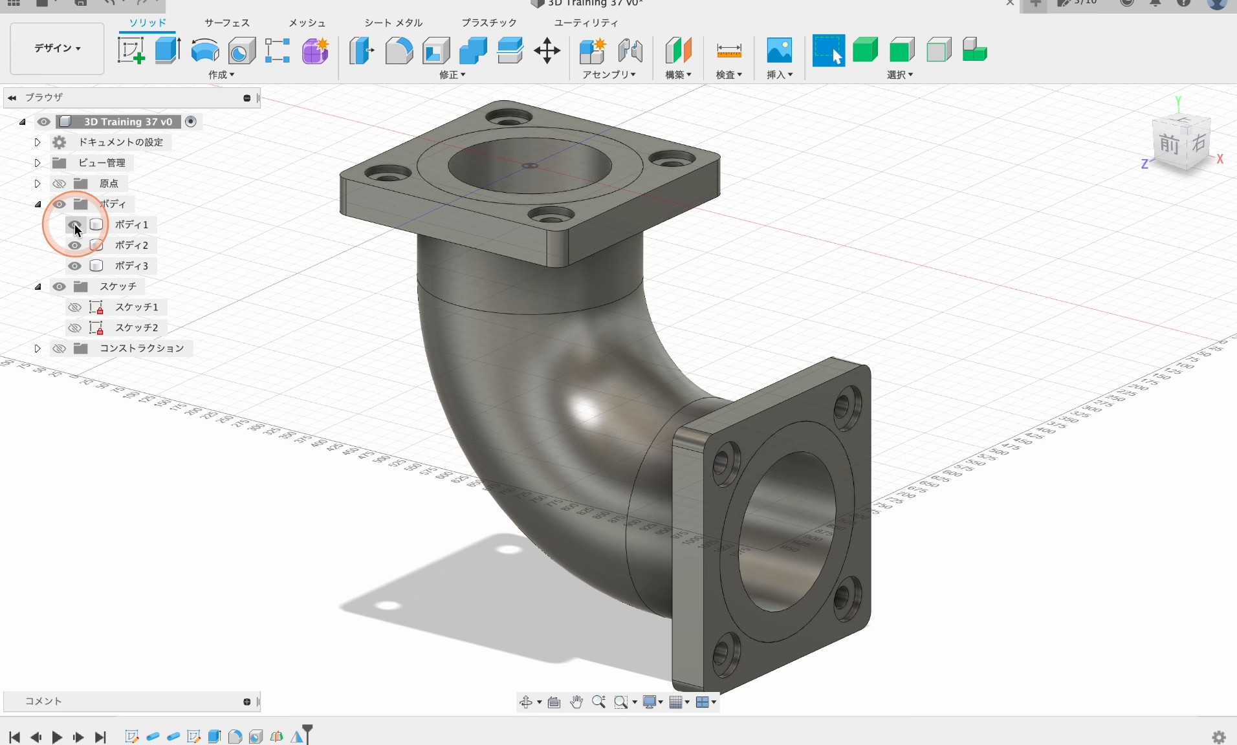
pyautogui.click(73, 246)
pyautogui.click(73, 247)
pyautogui.click(74, 266)
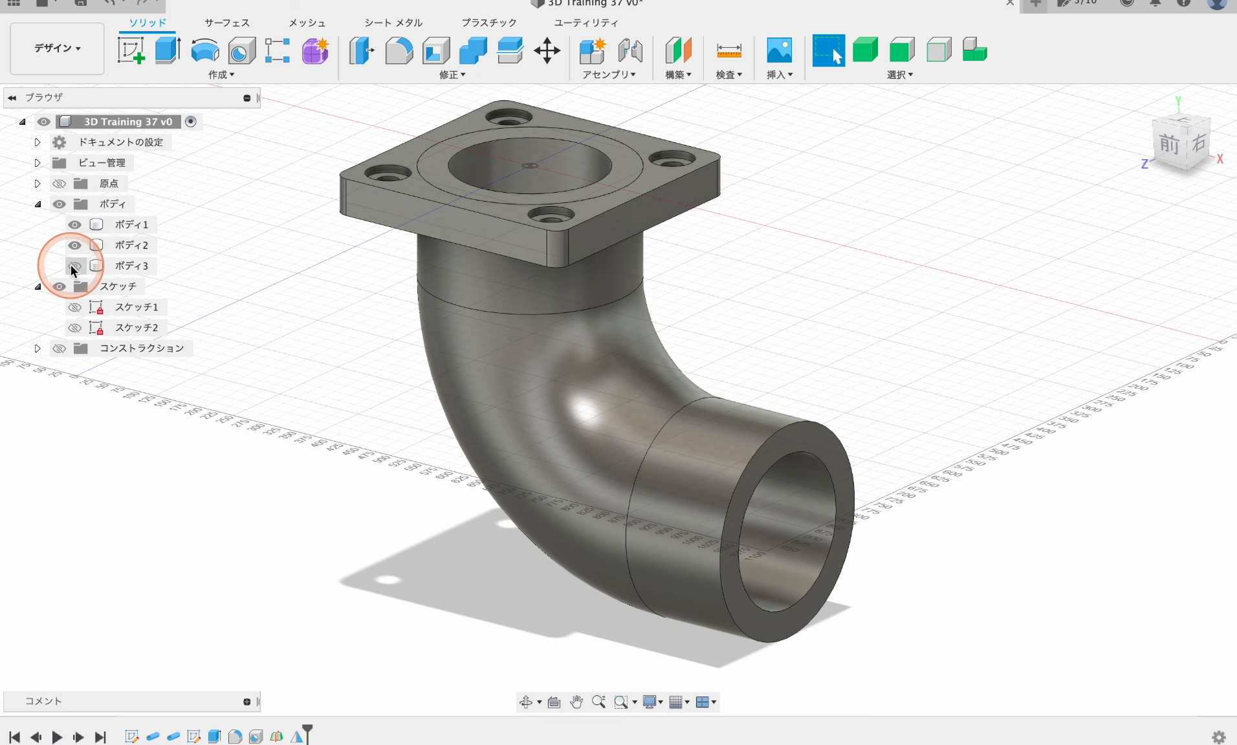
pyautogui.click(73, 265)
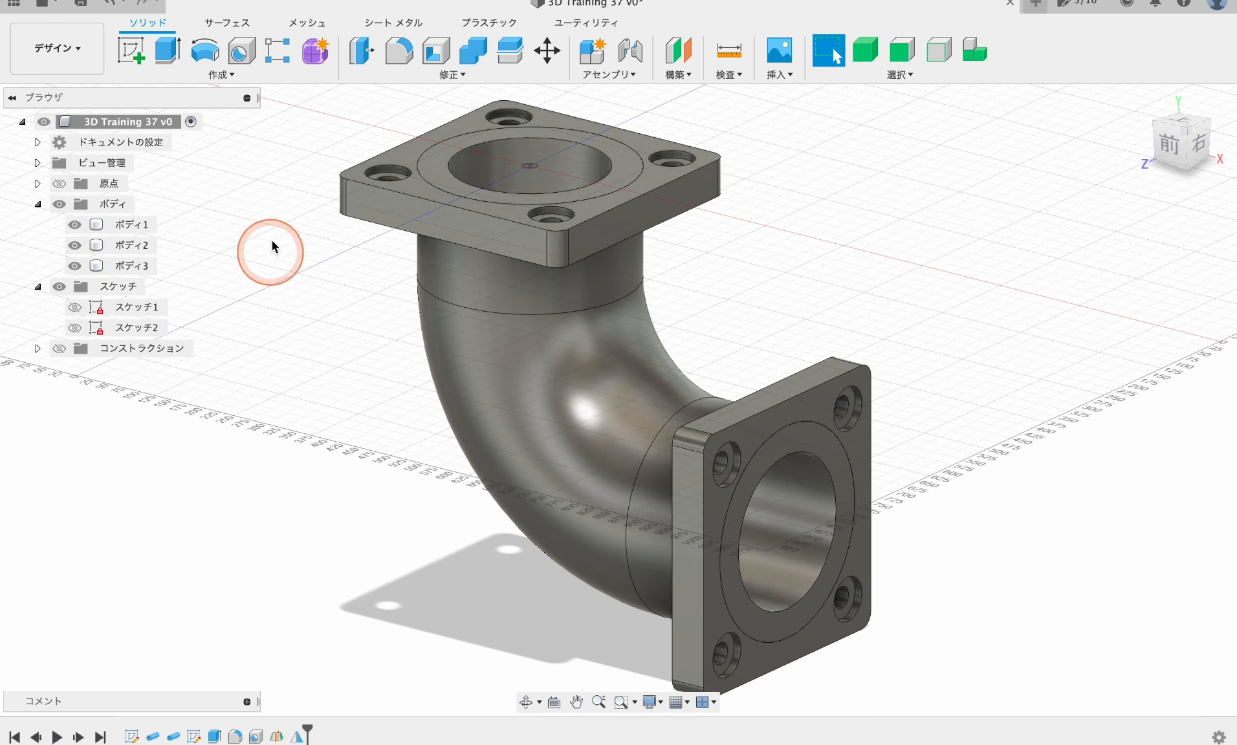
# - Combine the pipe body with both flange bodies into one body using the join operation
pyautogui.click(467, 57)
pyautogui.click(569, 385)
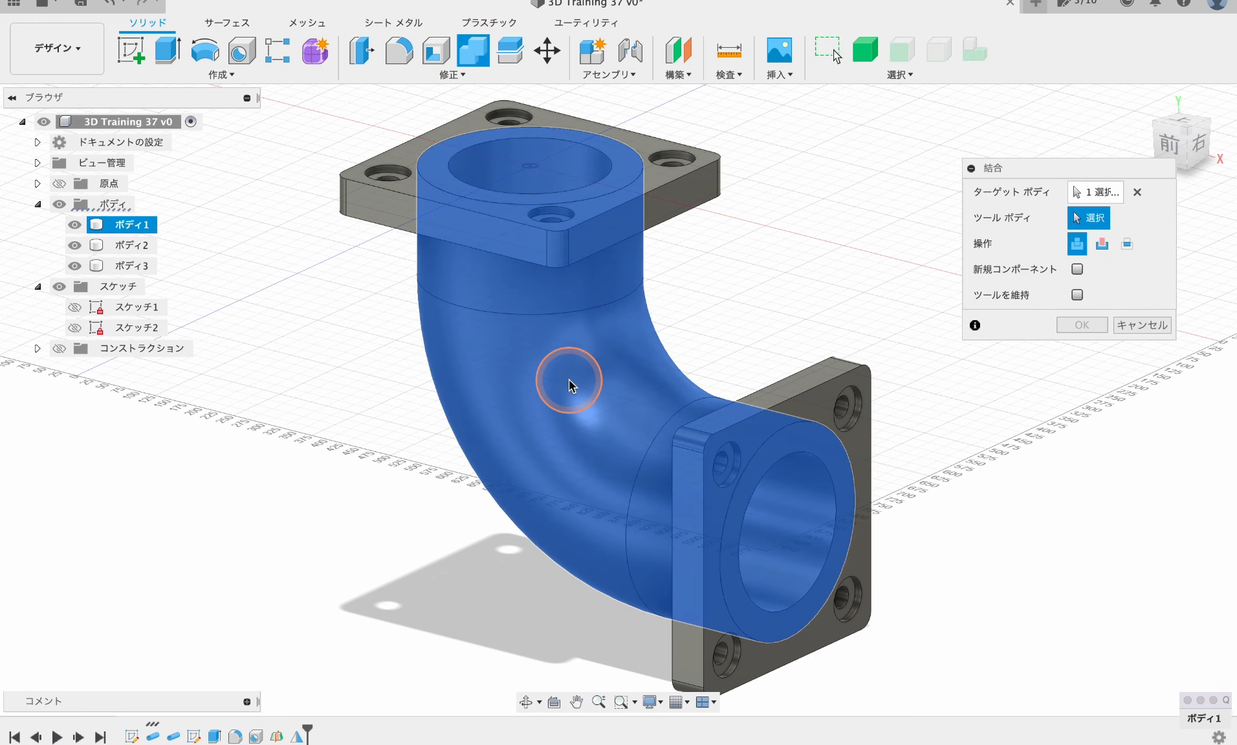
pyautogui.click(352, 197)
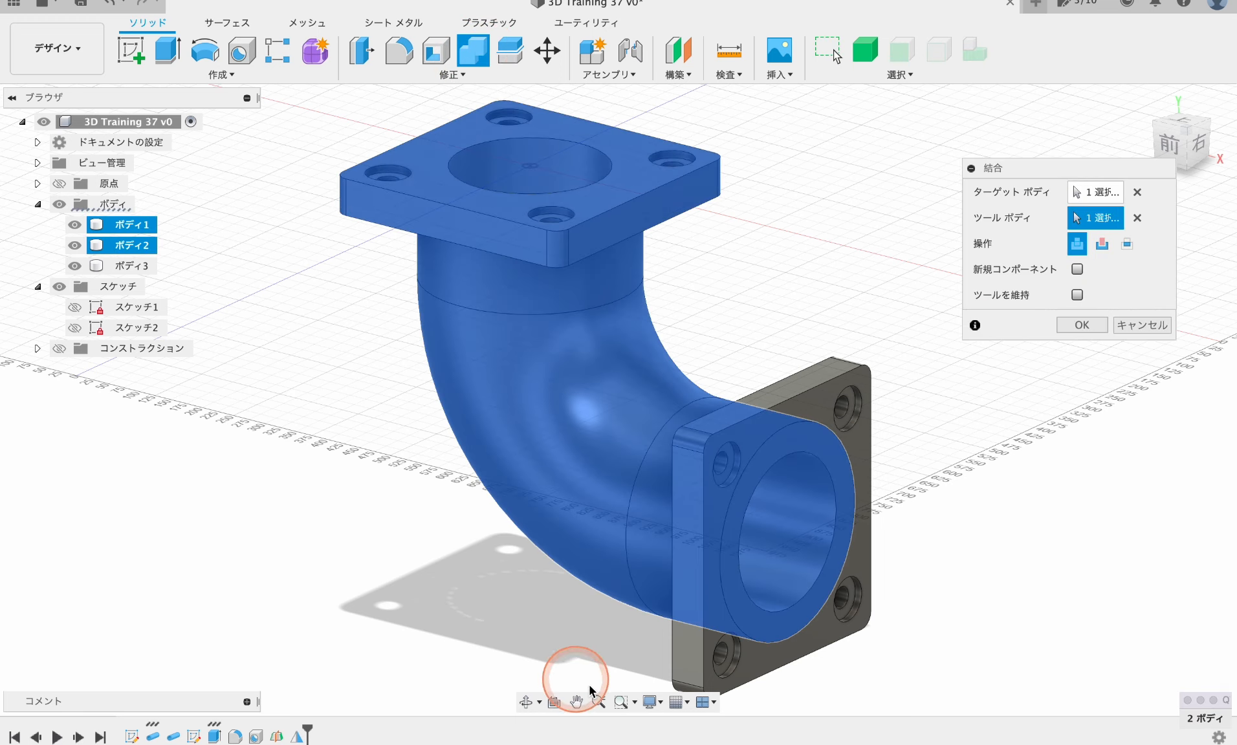
pyautogui.click(682, 661)
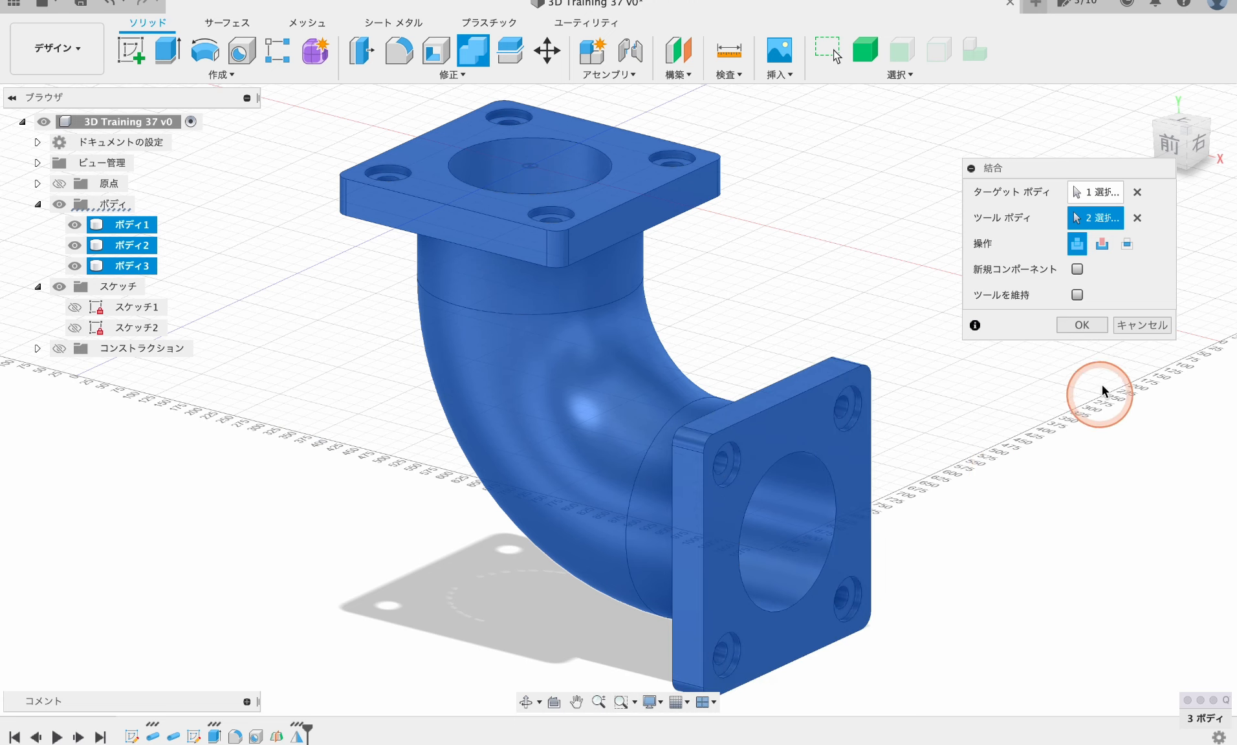
pyautogui.click(1071, 324)
# - Inspect the combined elbow body from different angles, hiding and showing it once
pyautogui.scroll(2, 1025, 395)
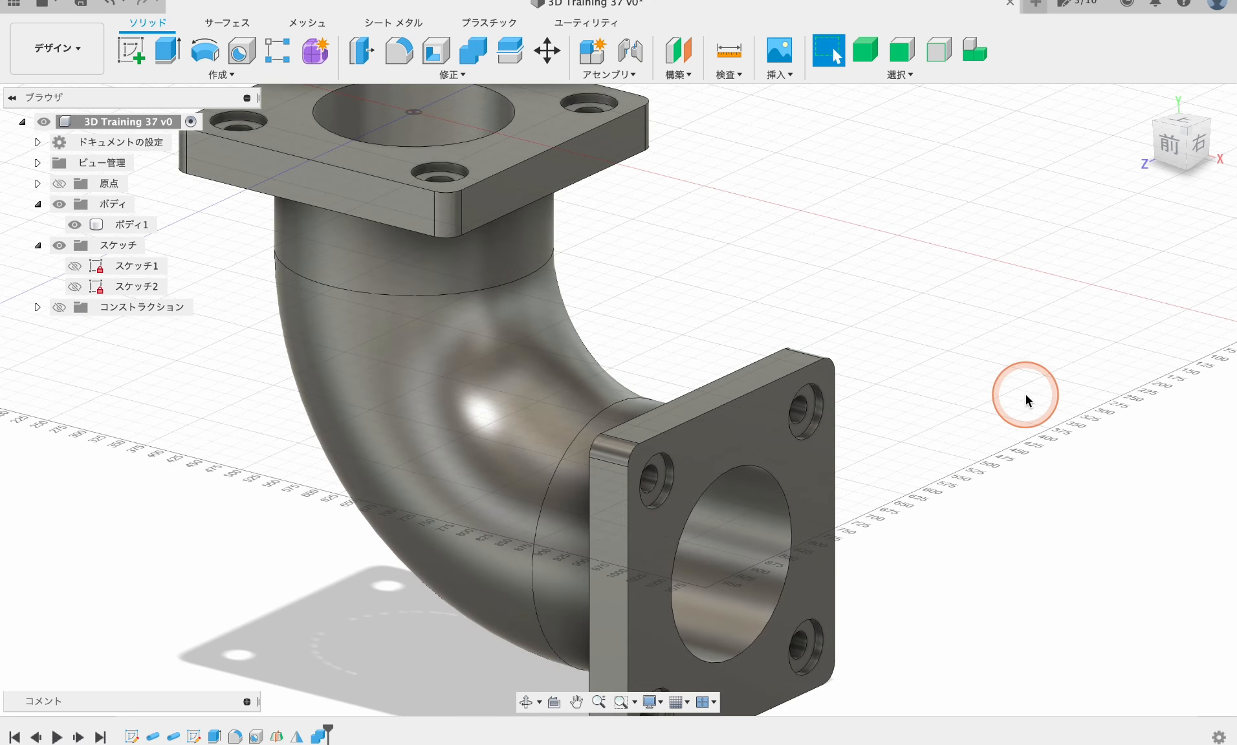
pyautogui.scroll(-3, 1026, 394)
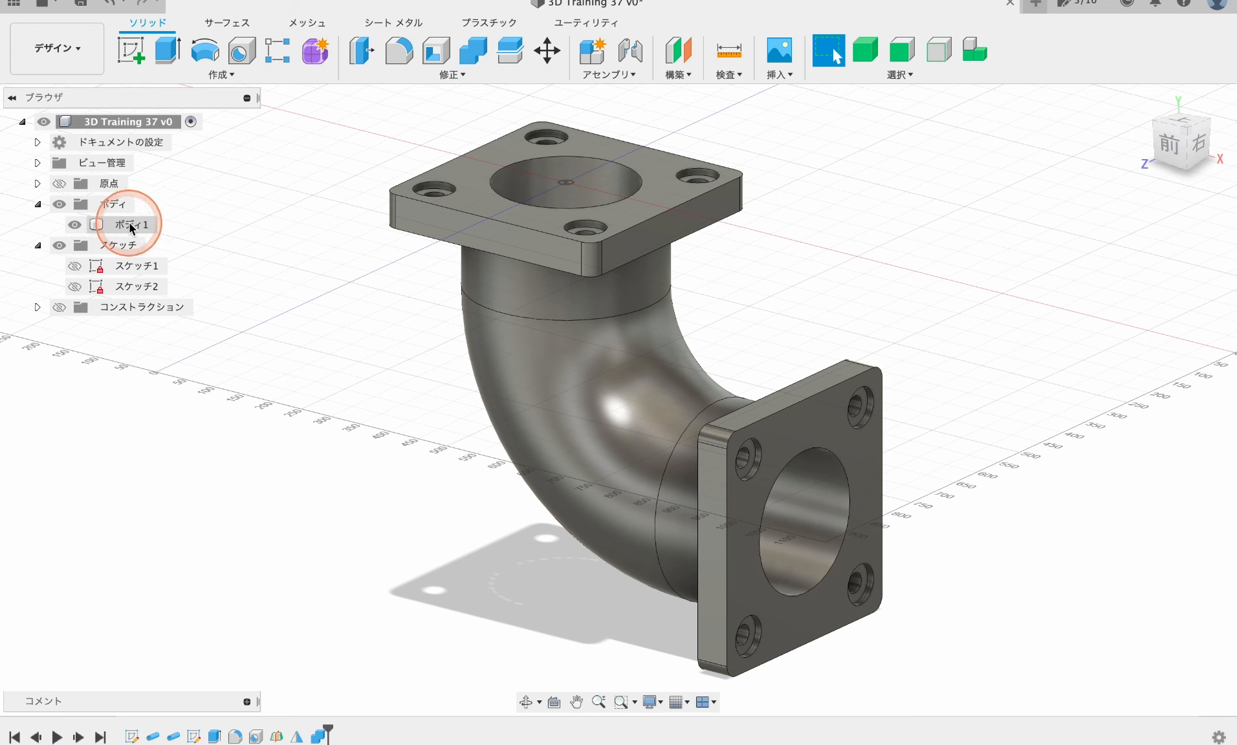
pyautogui.click(116, 225)
pyautogui.click(75, 225)
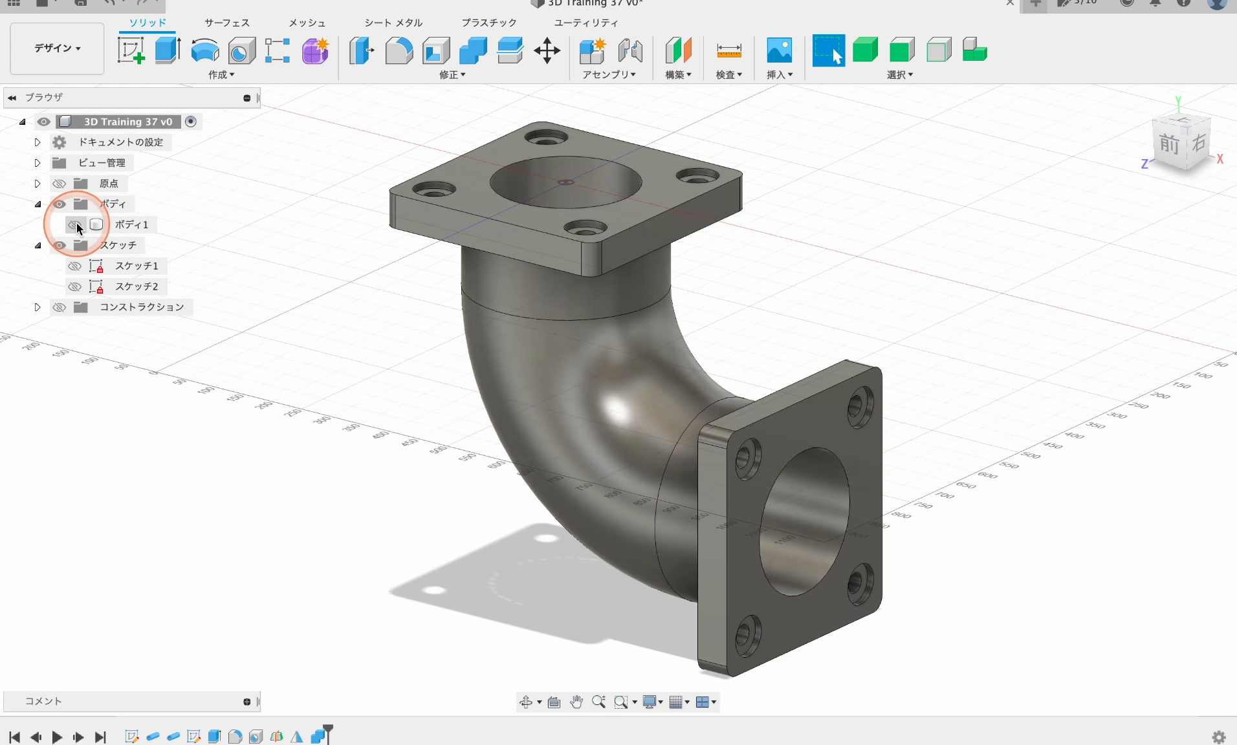
pyautogui.click(76, 224)
pyautogui.scroll(-1, 399, 425)
pyautogui.keyDown('shift'); pyautogui.moveTo(407, 449); pyautogui.dragTo(545, 495, button='middle'); pyautogui.keyUp('shift')
pyautogui.click(545, 494)
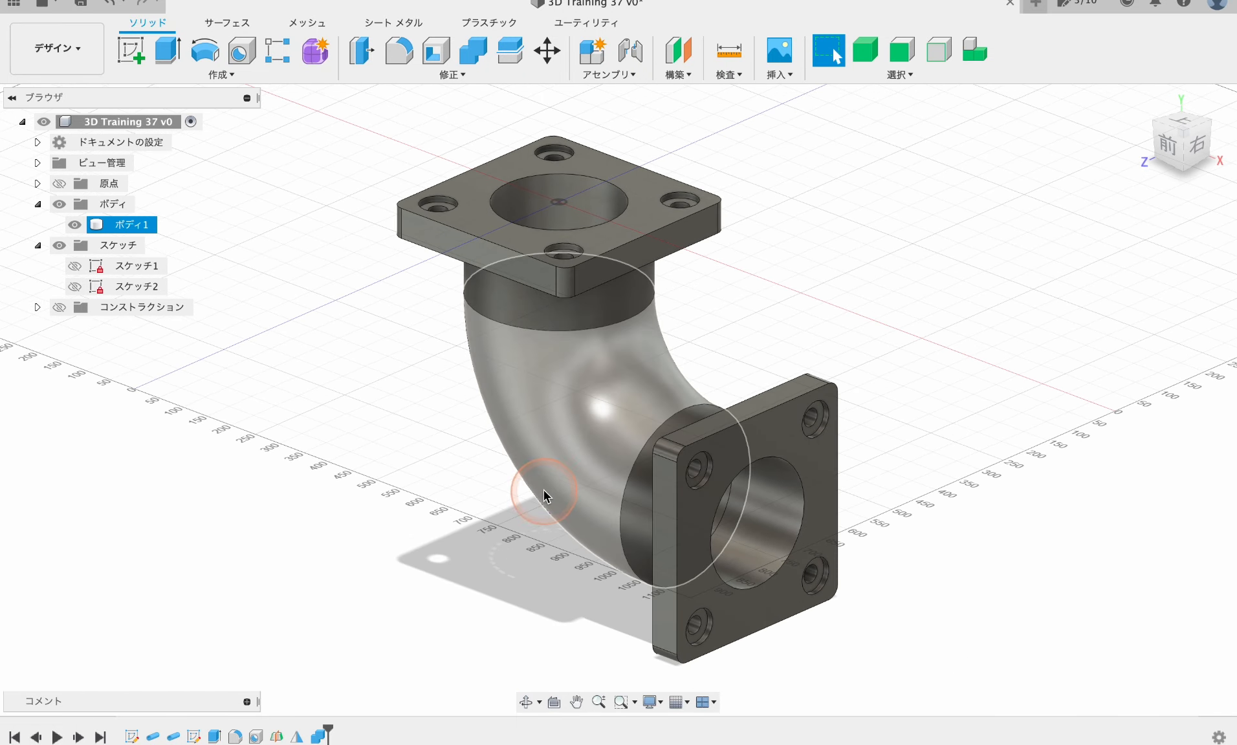
pyautogui.click(586, 206)
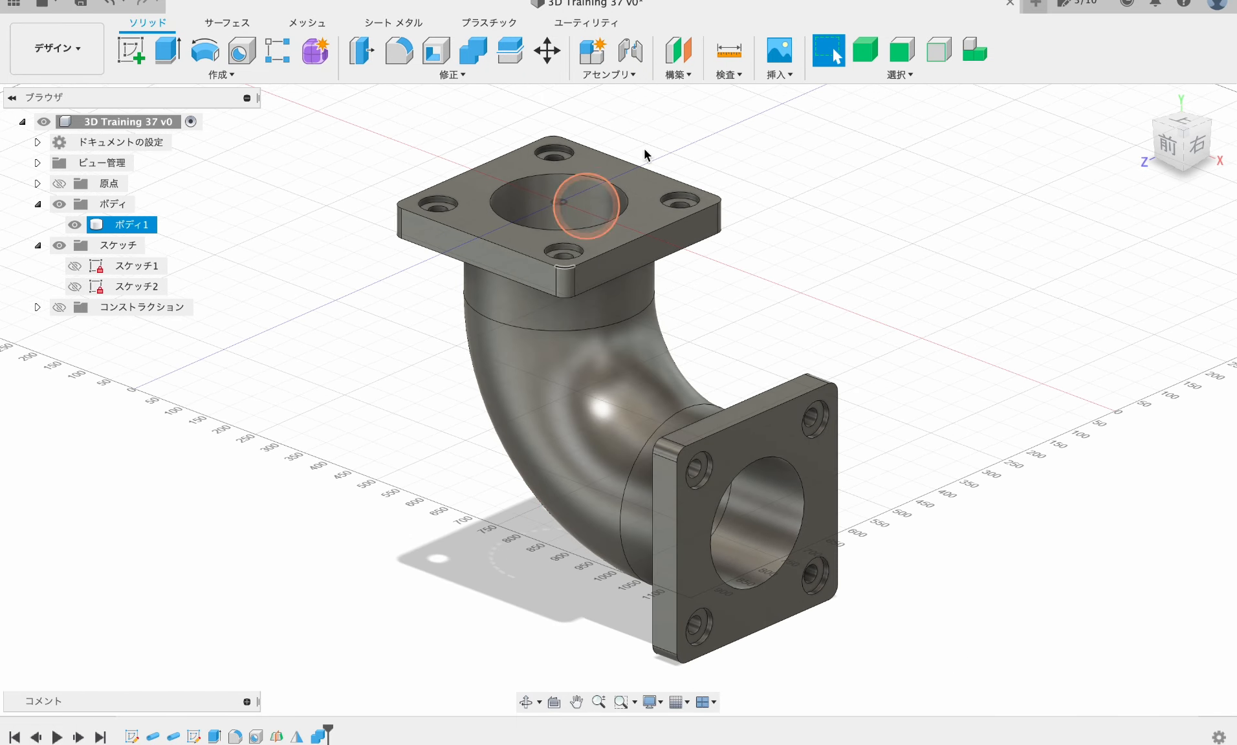
# - Create a section analysis of the elbow on the XY plane at 0 mm, then switch off the 解析 folder's visibility
pyautogui.click(727, 75)
pyautogui.click(760, 249)
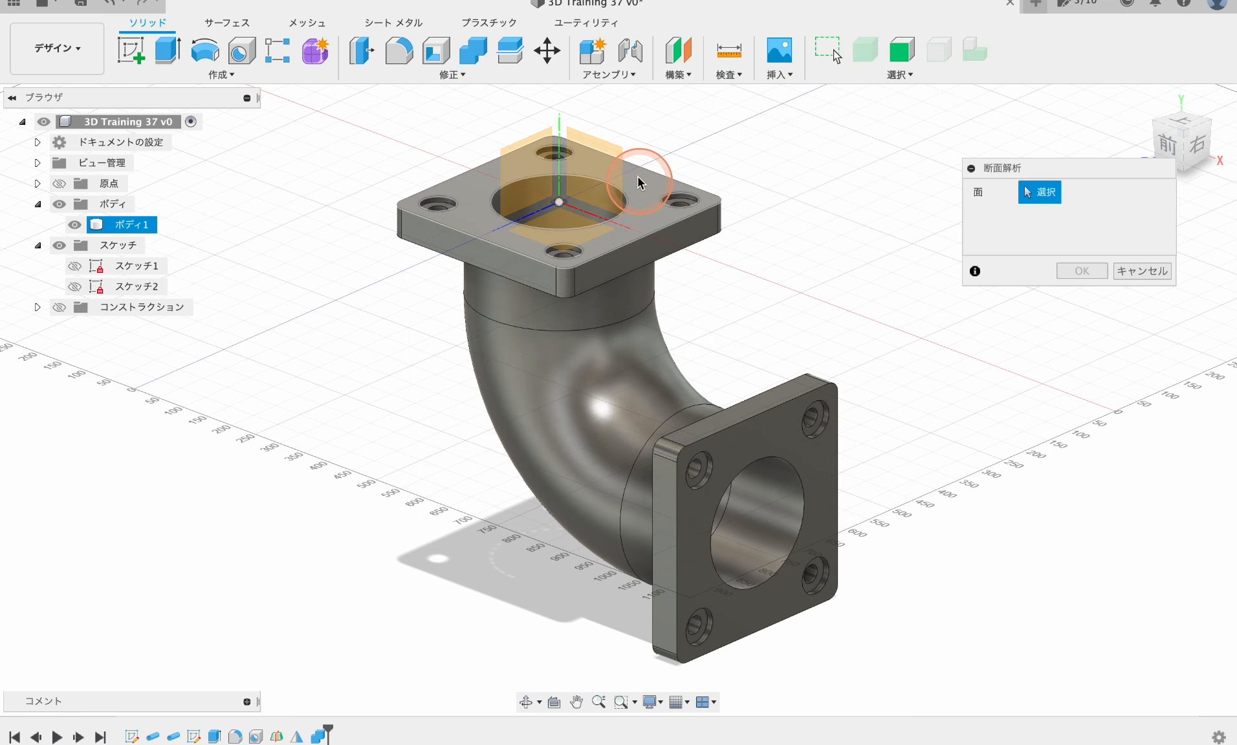
pyautogui.click(638, 183)
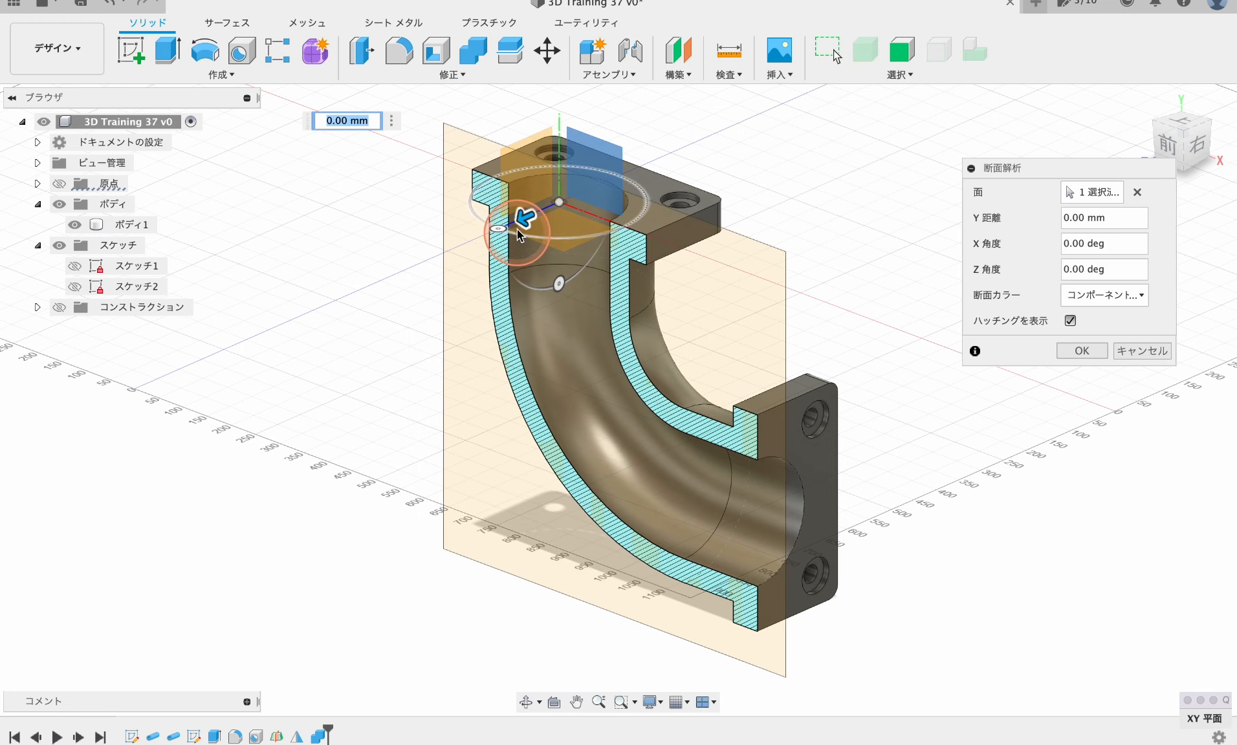
pyautogui.moveTo(523, 220)
pyautogui.mouseDown()
pyautogui.moveTo(432, 252)
pyautogui.moveTo(586, 194)
pyautogui.moveTo(531, 230)
pyautogui.mouseUp()
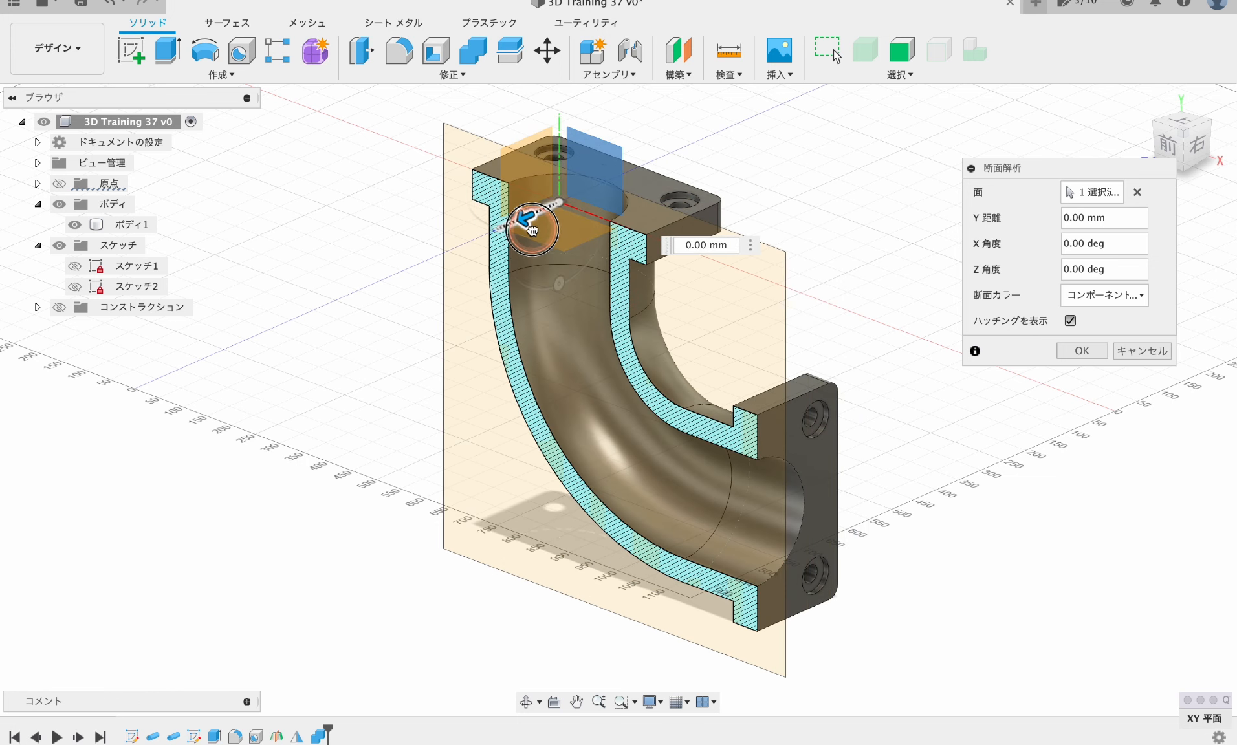
pyautogui.click(1079, 351)
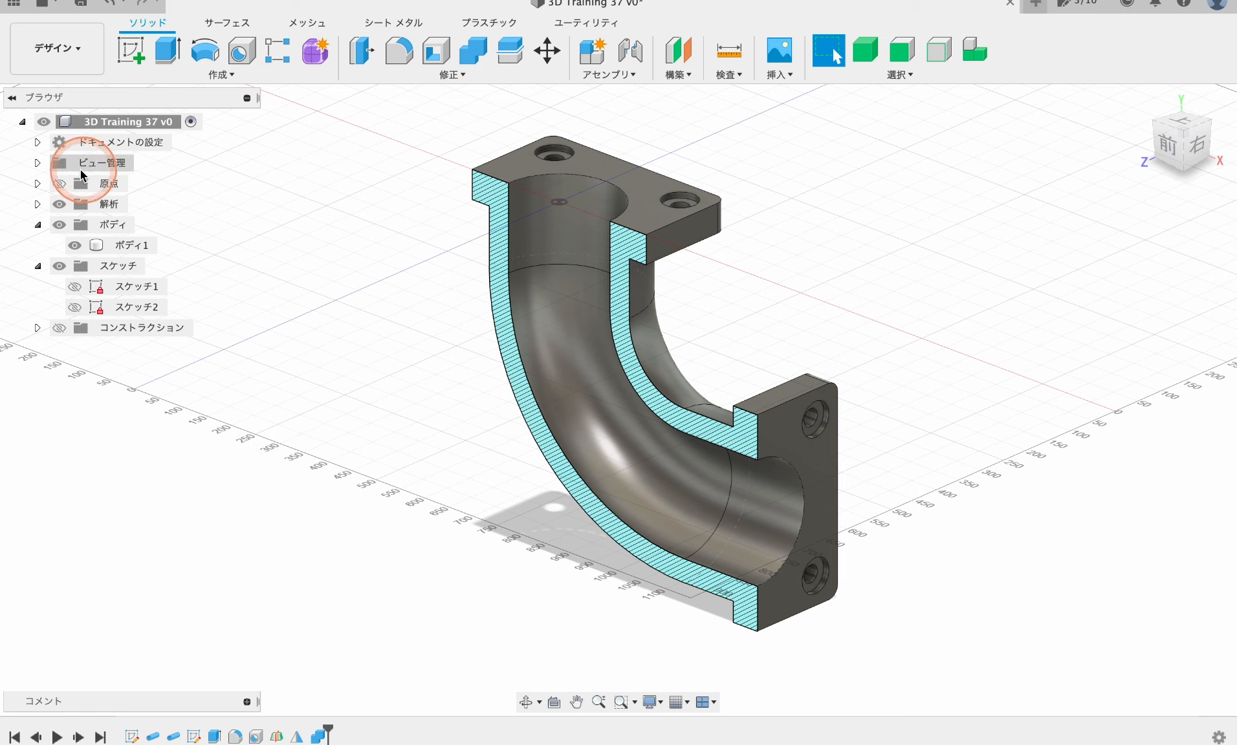
pyautogui.click(59, 204)
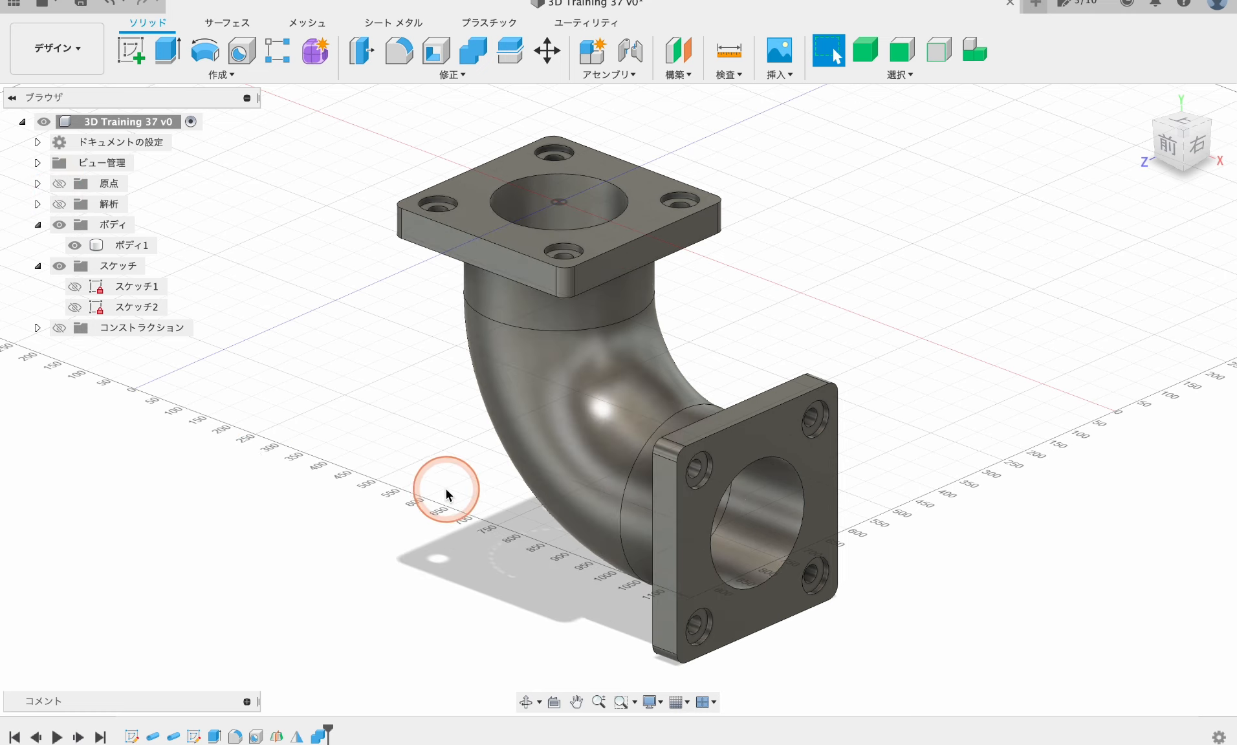
# - Fillet the two circular edges where the pipe meets the flanges with a 10 mm radius
pyautogui.keyDown('shift'); pyautogui.moveTo(428, 497); pyautogui.dragTo(512, 240, button='middle'); pyautogui.keyUp('shift')
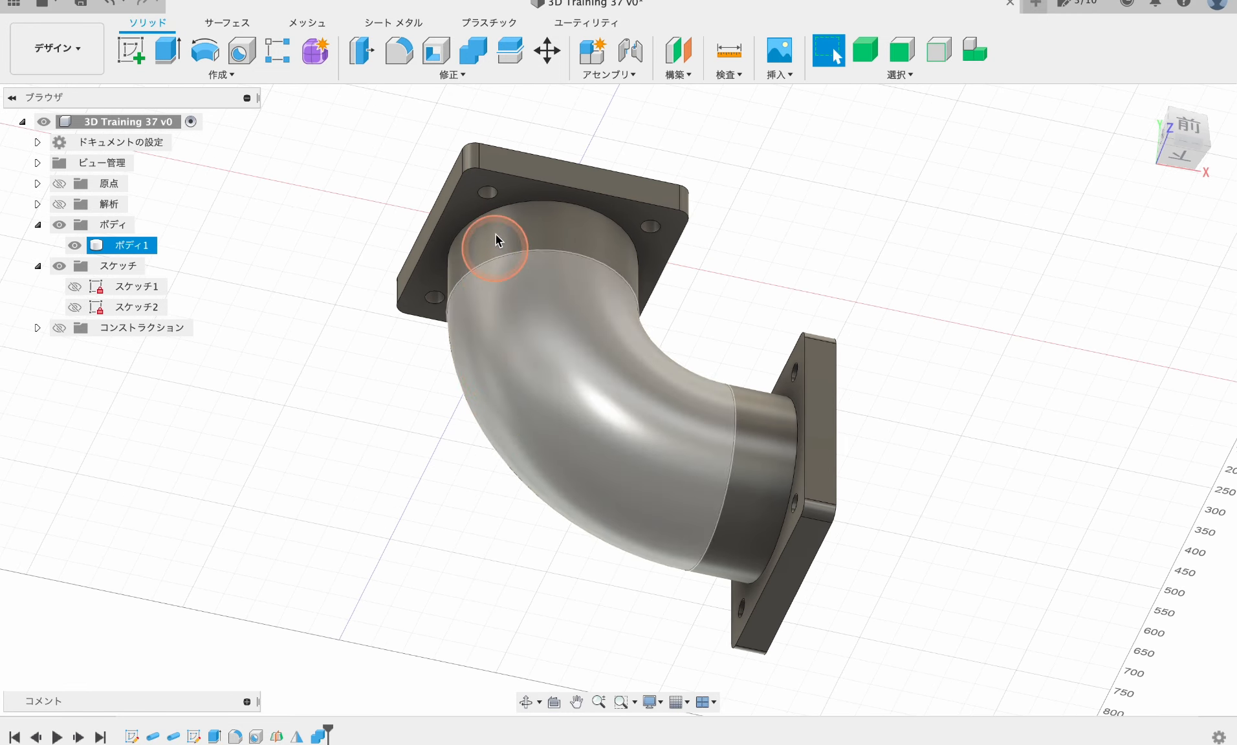
pyautogui.click(400, 51)
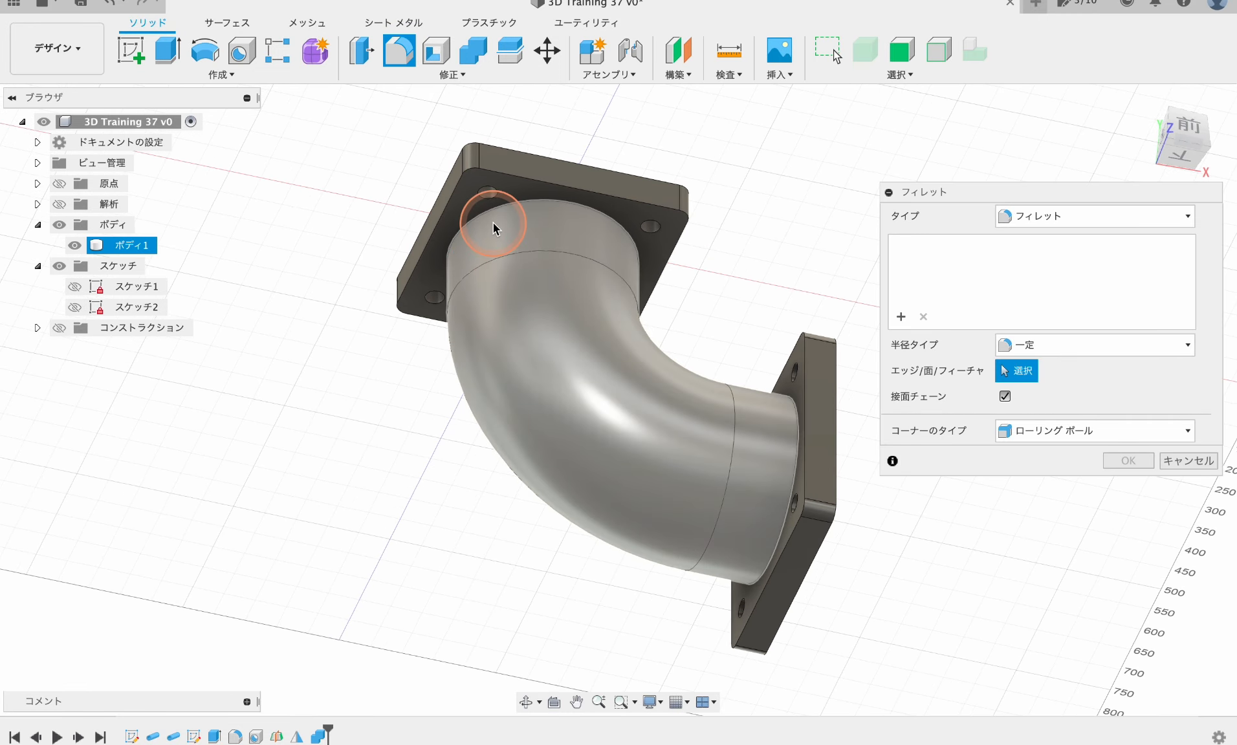
pyautogui.scroll(5, 489, 216)
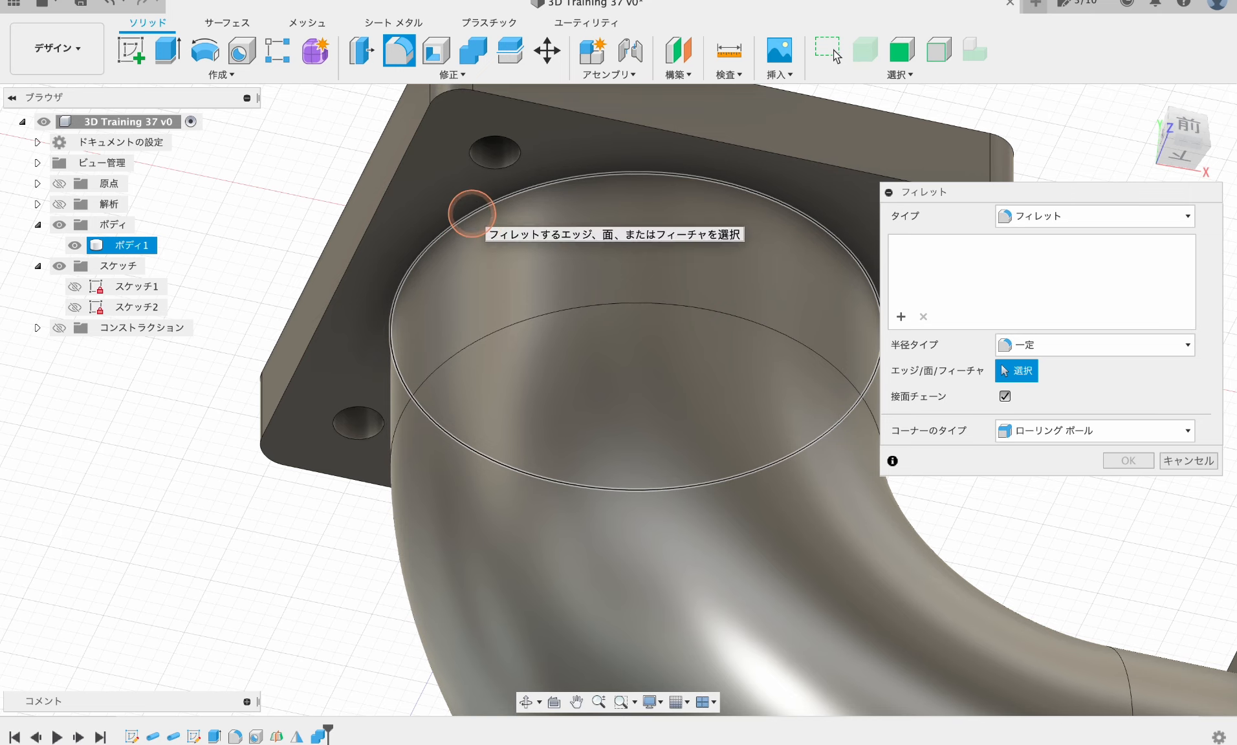
pyautogui.click(474, 212)
pyautogui.scroll(-3, 471, 217)
pyautogui.scroll(-2, 471, 218)
pyautogui.keyDown('shift'); pyautogui.moveTo(671, 486); pyautogui.dragTo(806, 611, button='middle'); pyautogui.keyUp('shift')
pyautogui.scroll(4, 787, 602)
pyautogui.keyDown('shift'); pyautogui.moveTo(686, 562); pyautogui.dragTo(727, 579, button='middle'); pyautogui.keyUp('shift')
pyautogui.click(758, 609)
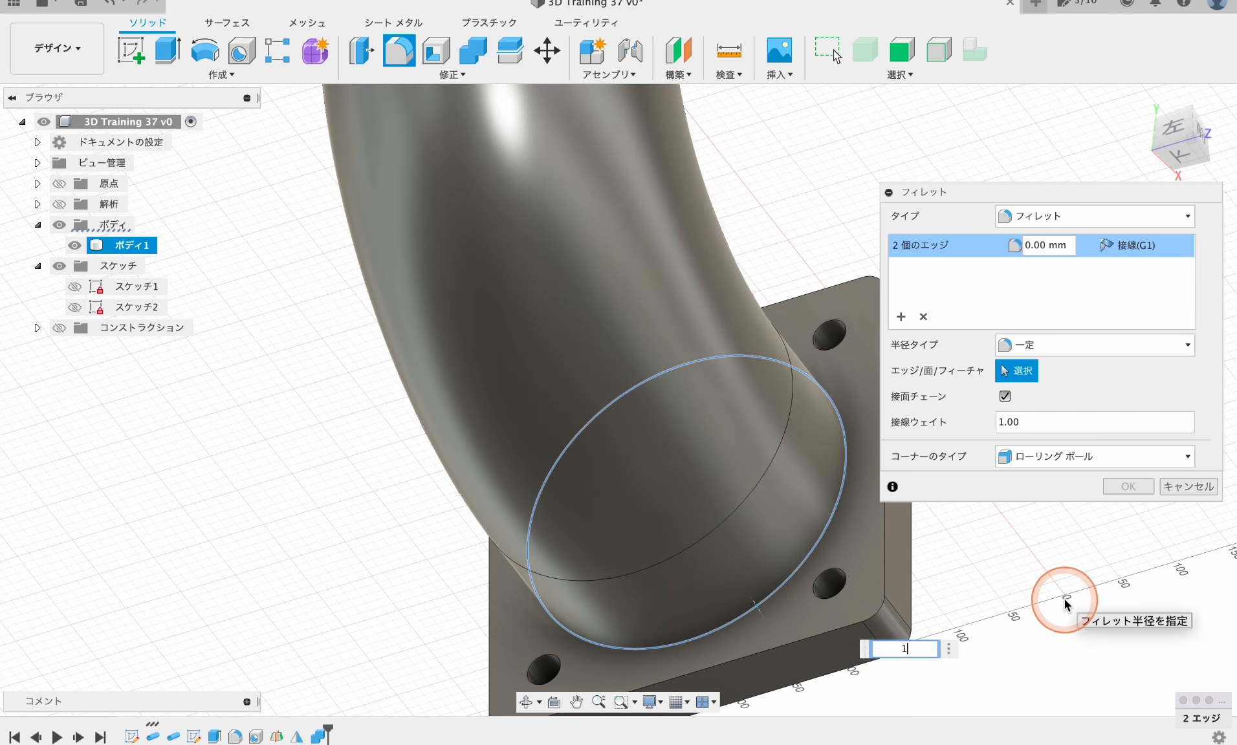
pyautogui.click(1125, 489)
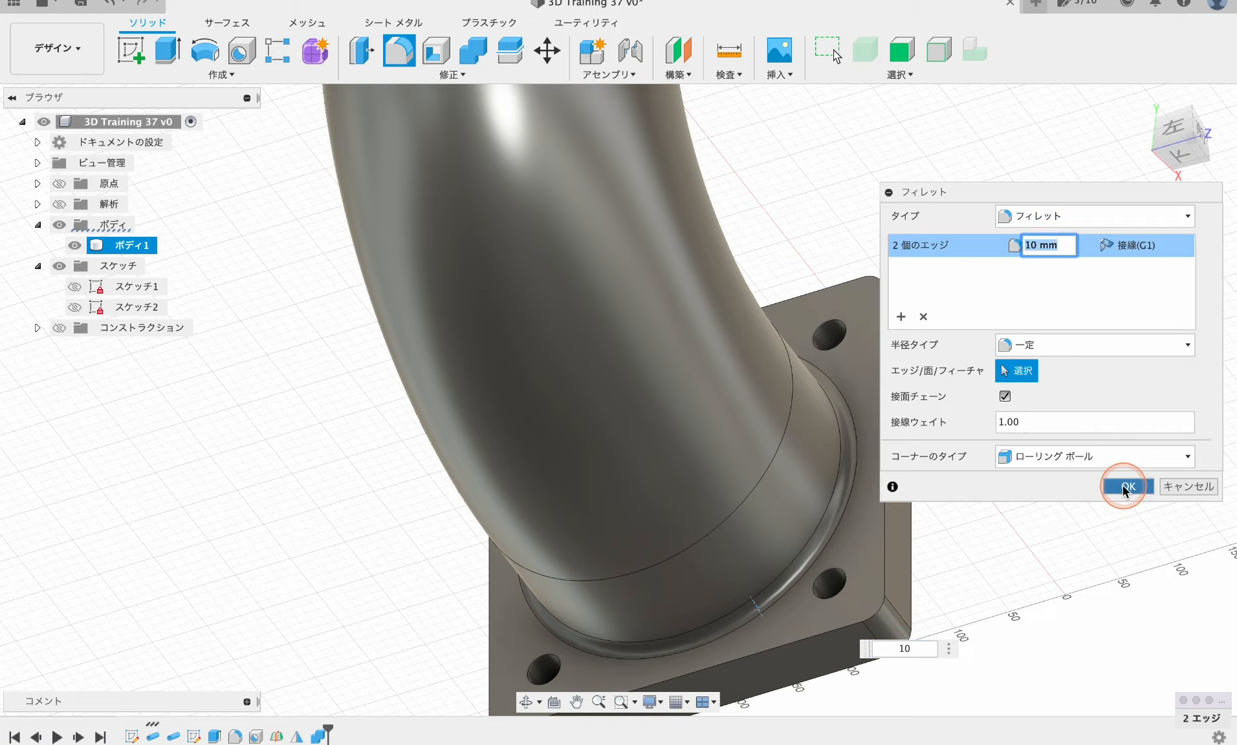
# - Return to the home view after inspecting the fillets and switch to the レンダリング workspace
pyautogui.scroll(-5, 967, 524)
pyautogui.keyDown('shift'); pyautogui.moveTo(970, 521); pyautogui.dragTo(835, 537, button='middle'); pyautogui.keyUp('shift')
pyautogui.keyDown('shift'); pyautogui.moveTo(1046, 530); pyautogui.dragTo(849, 582, button='middle'); pyautogui.keyUp('shift')
pyautogui.click(1153, 120)
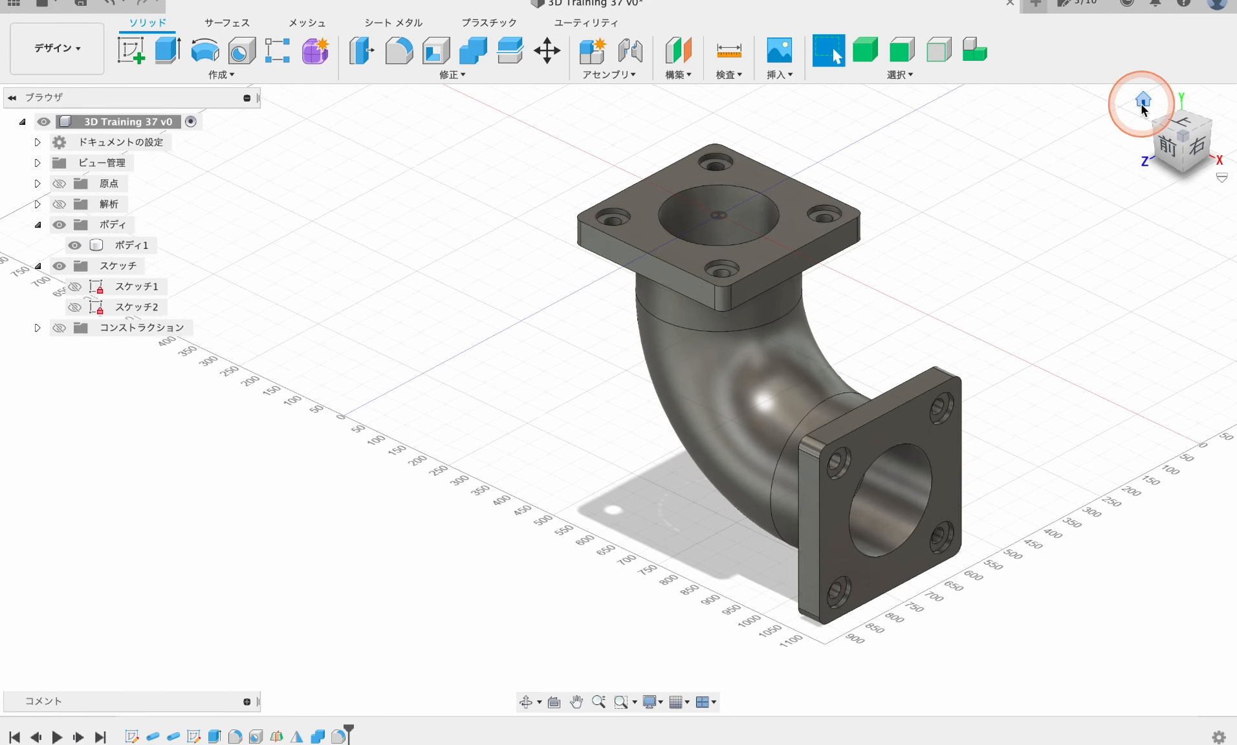
pyautogui.click(709, 183)
pyautogui.click(59, 27)
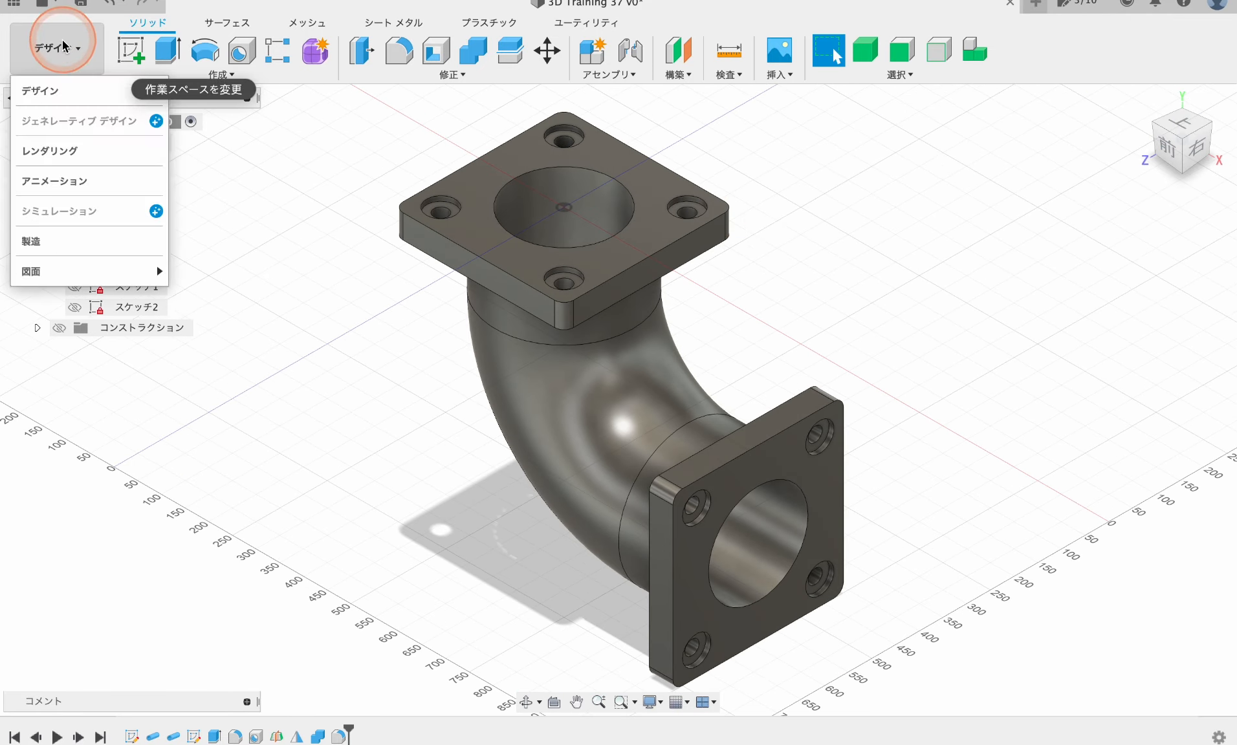
pyautogui.click(45, 152)
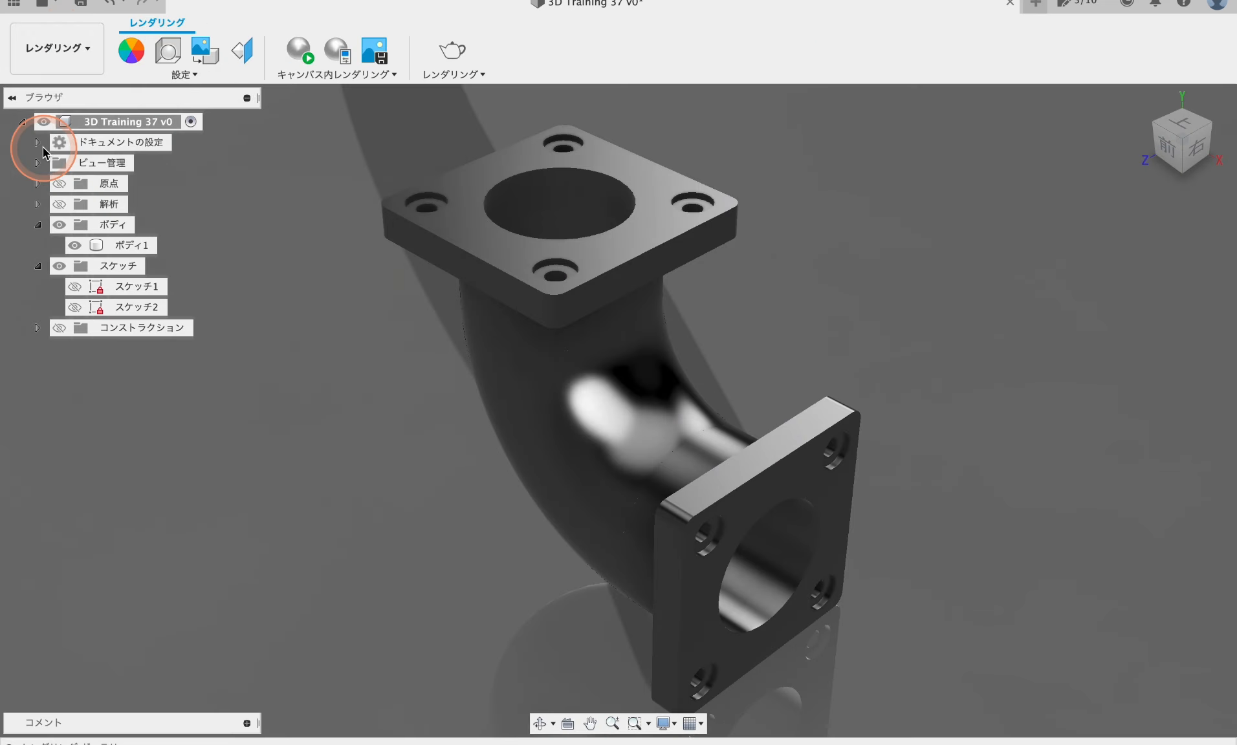
pyautogui.click(477, 368)
pyautogui.moveTo(498, 393); pyautogui.dragTo(518, 384, button='middle')
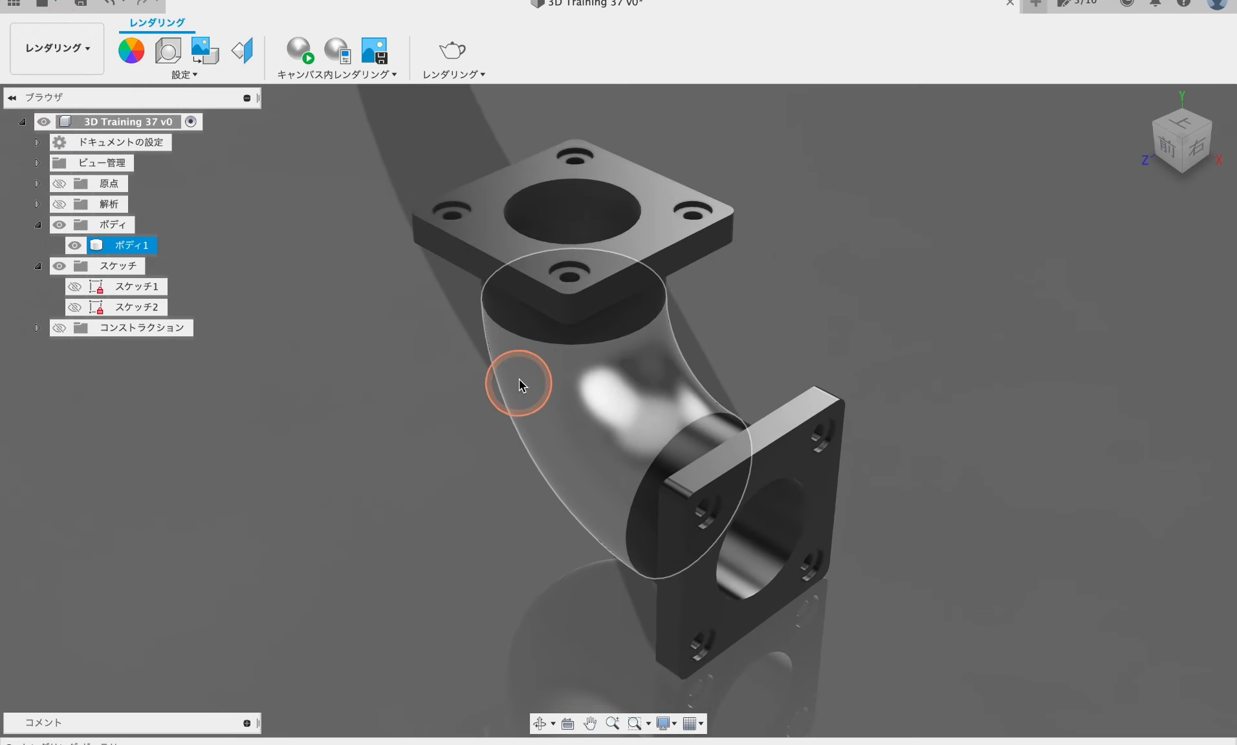
# - Set the scene background to a solid white colour, RGB 255, 255, 255
pyautogui.click(168, 50)
pyautogui.click(768, 263)
pyautogui.click(1113, 152)
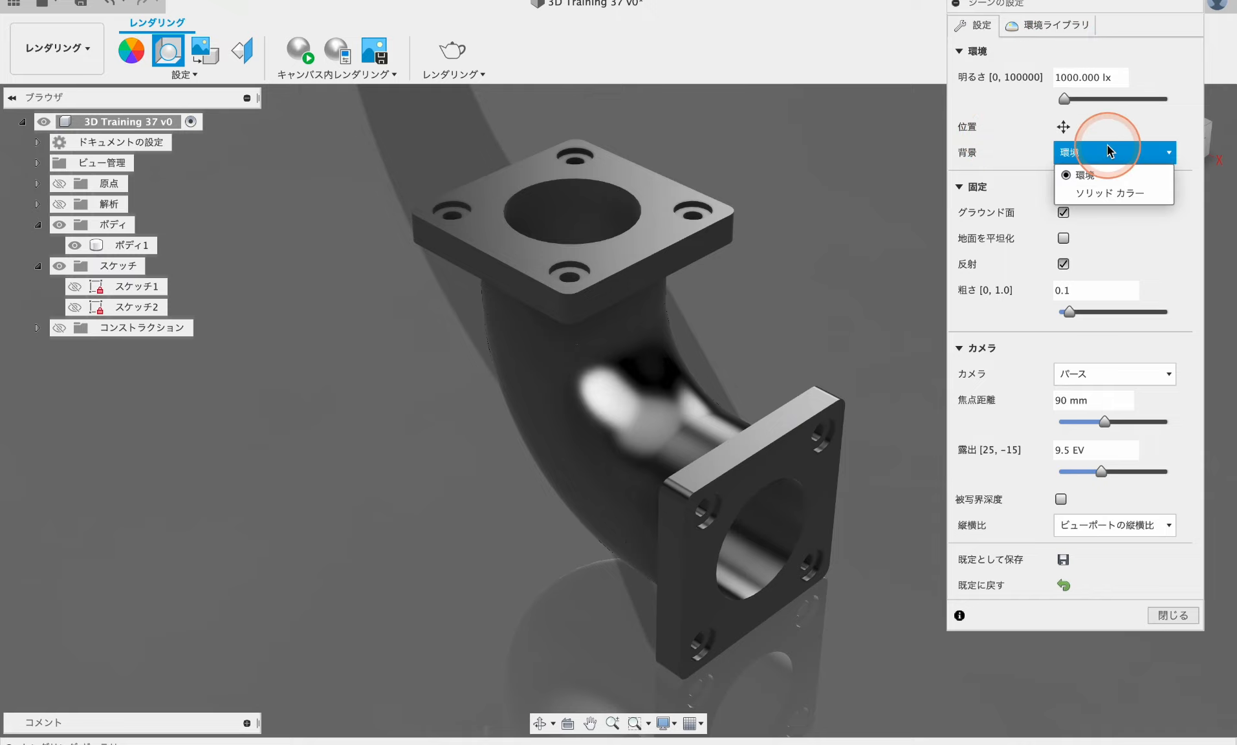
pyautogui.click(1095, 190)
pyautogui.click(1079, 173)
pyautogui.moveTo(922, 40); pyautogui.dragTo(940, 38)
pyautogui.click(772, 186)
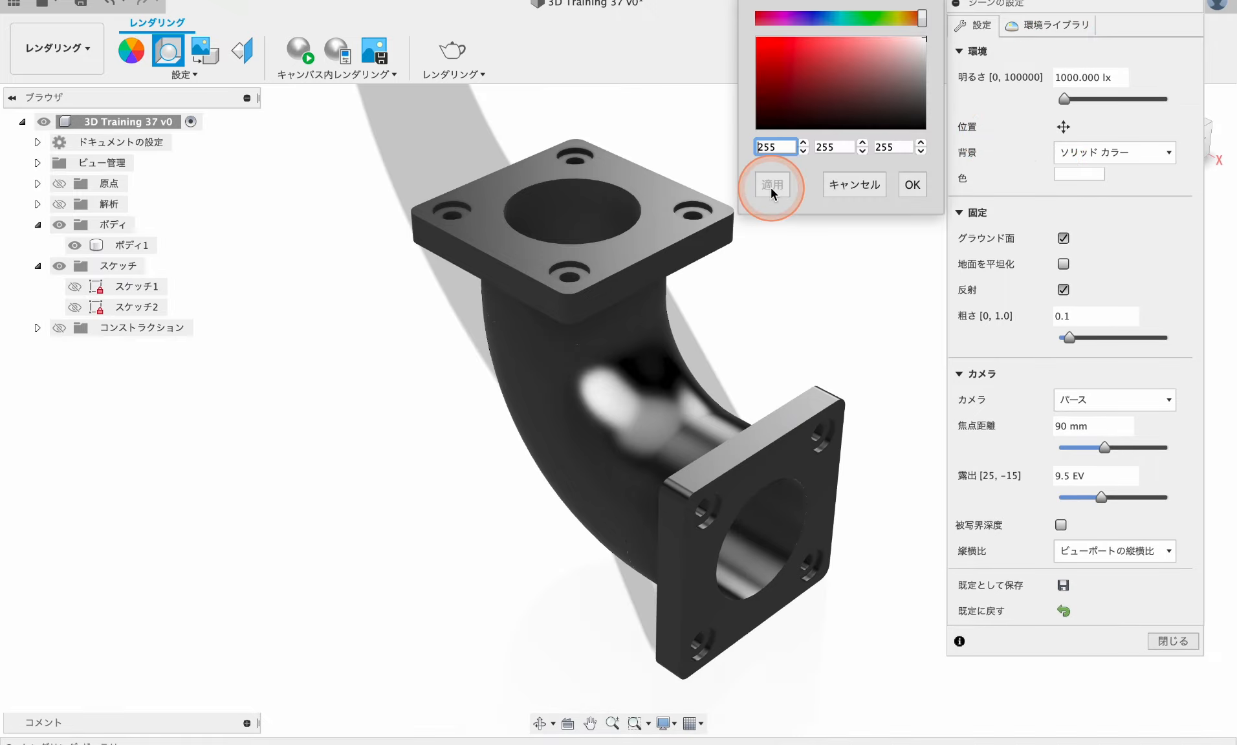
pyautogui.click(911, 187)
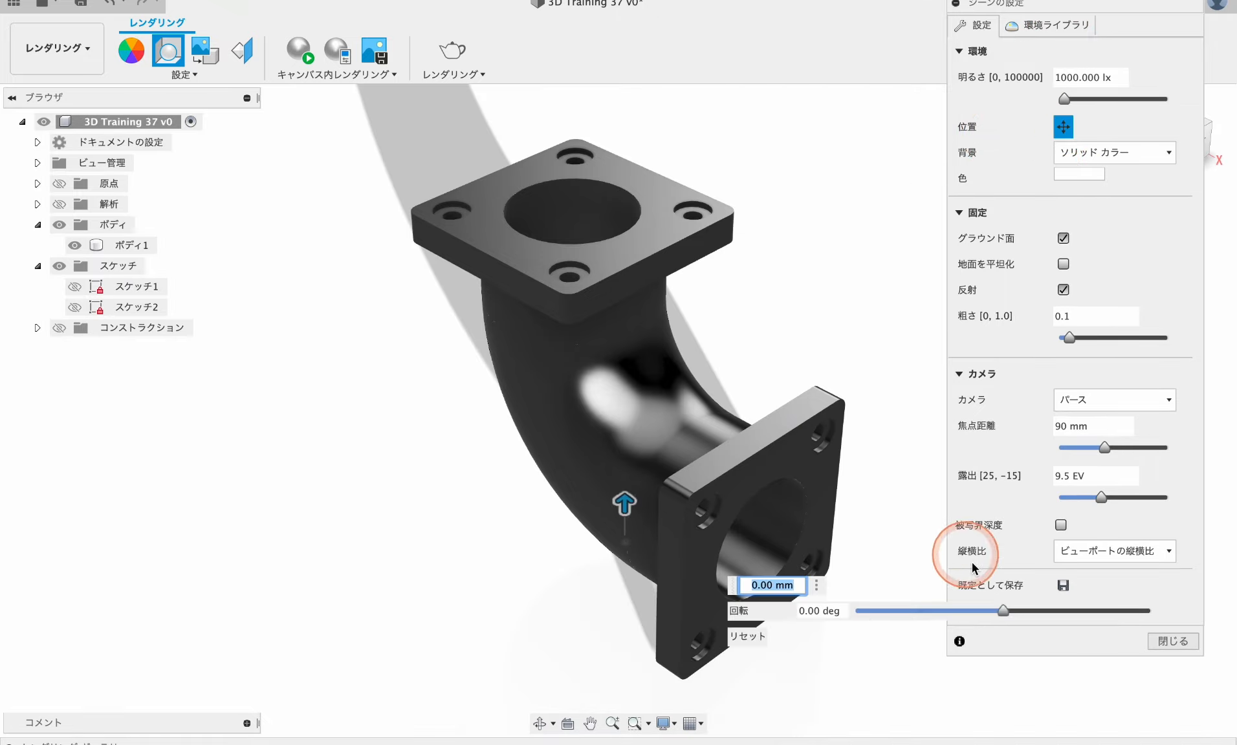
# - Try the Photobooth environment, settle on グリッド ライト from the environment library, and rotate the lighting to 108.84 degrees
pyautogui.moveTo(1003, 611); pyautogui.dragTo(1146, 611)
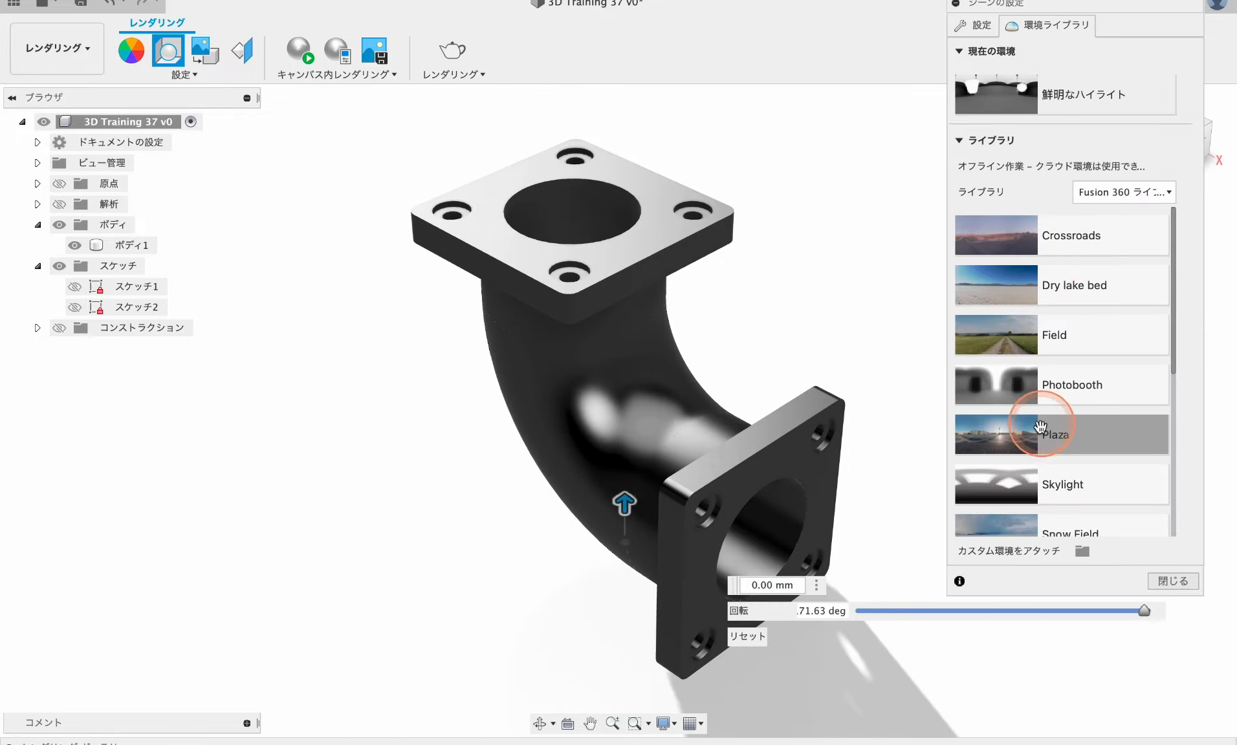
pyautogui.moveTo(1117, 414); pyautogui.dragTo(890, 394)
pyautogui.scroll(-3, 1055, 386)
pyautogui.click(1055, 386)
pyautogui.click(1001, 426)
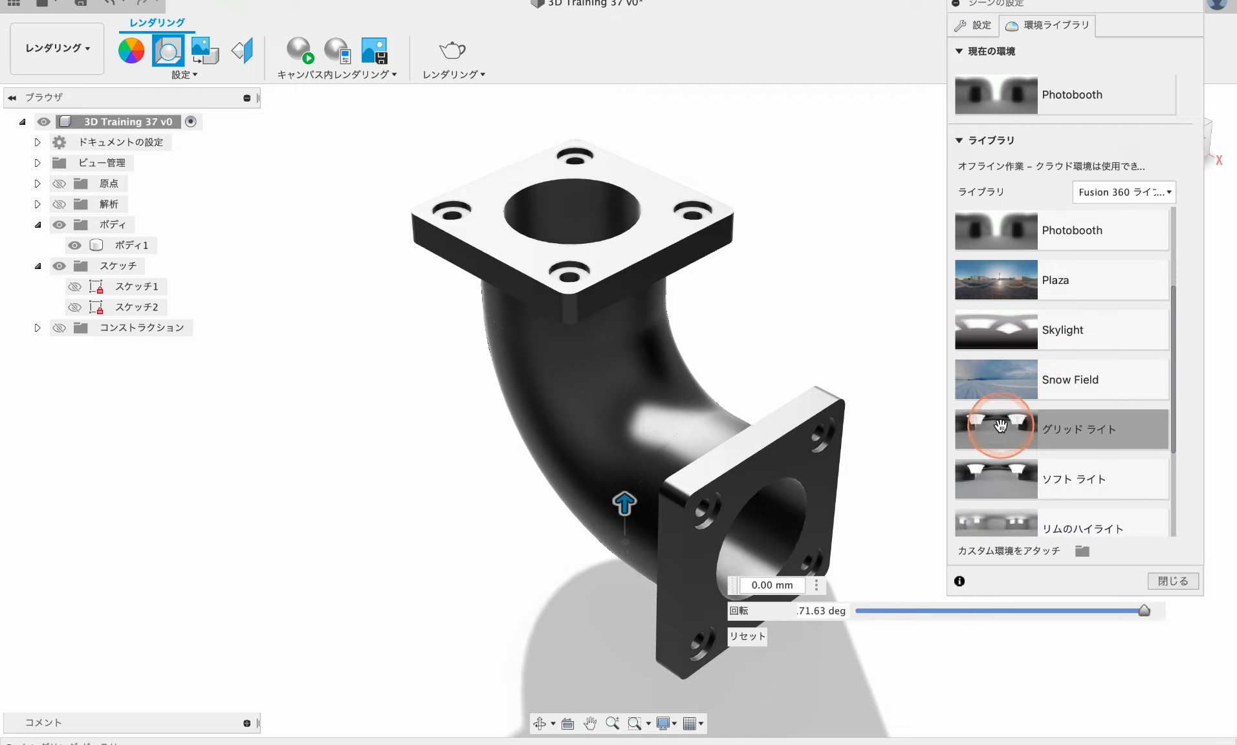
pyautogui.scroll(-2, 1053, 404)
pyautogui.moveTo(1144, 610); pyautogui.dragTo(1091, 611)
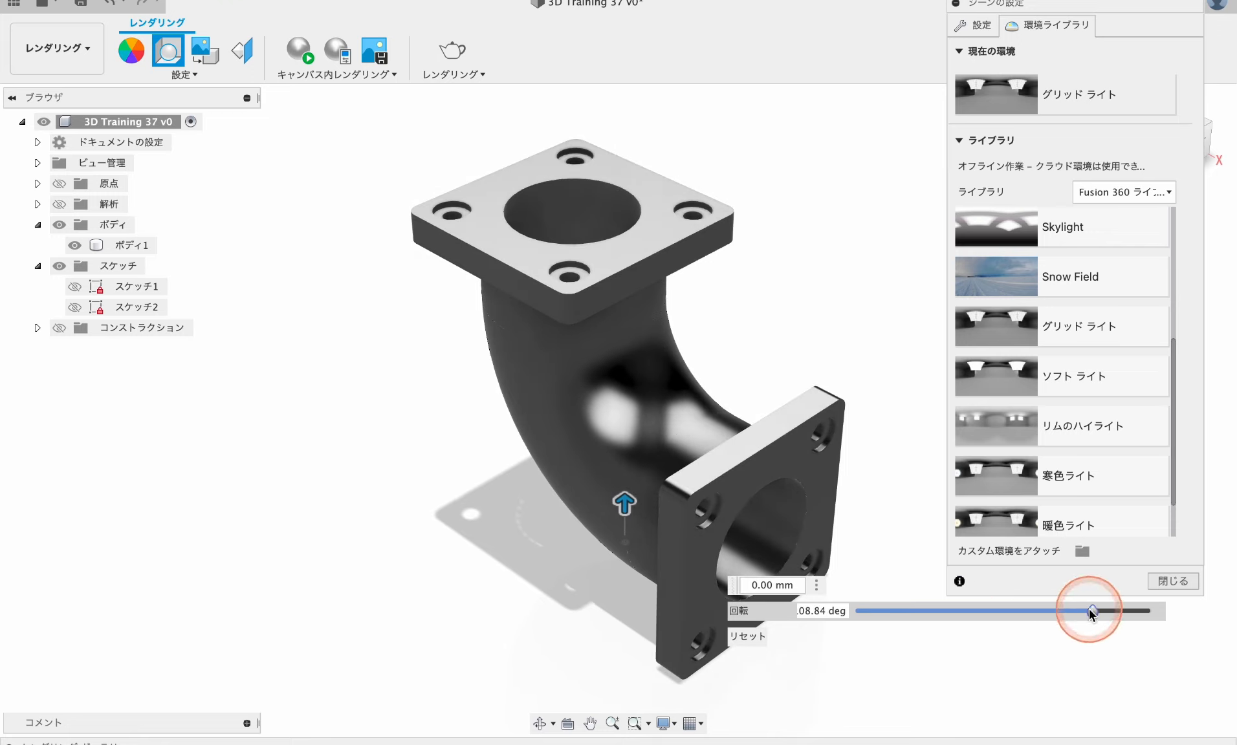
# - Set the scene brightness to 1587.302 lx and the environment rotation to 79.53 degrees, closing the scene settings
pyautogui.click(971, 26)
pyautogui.moveTo(1066, 99); pyautogui.dragTo(1068, 108)
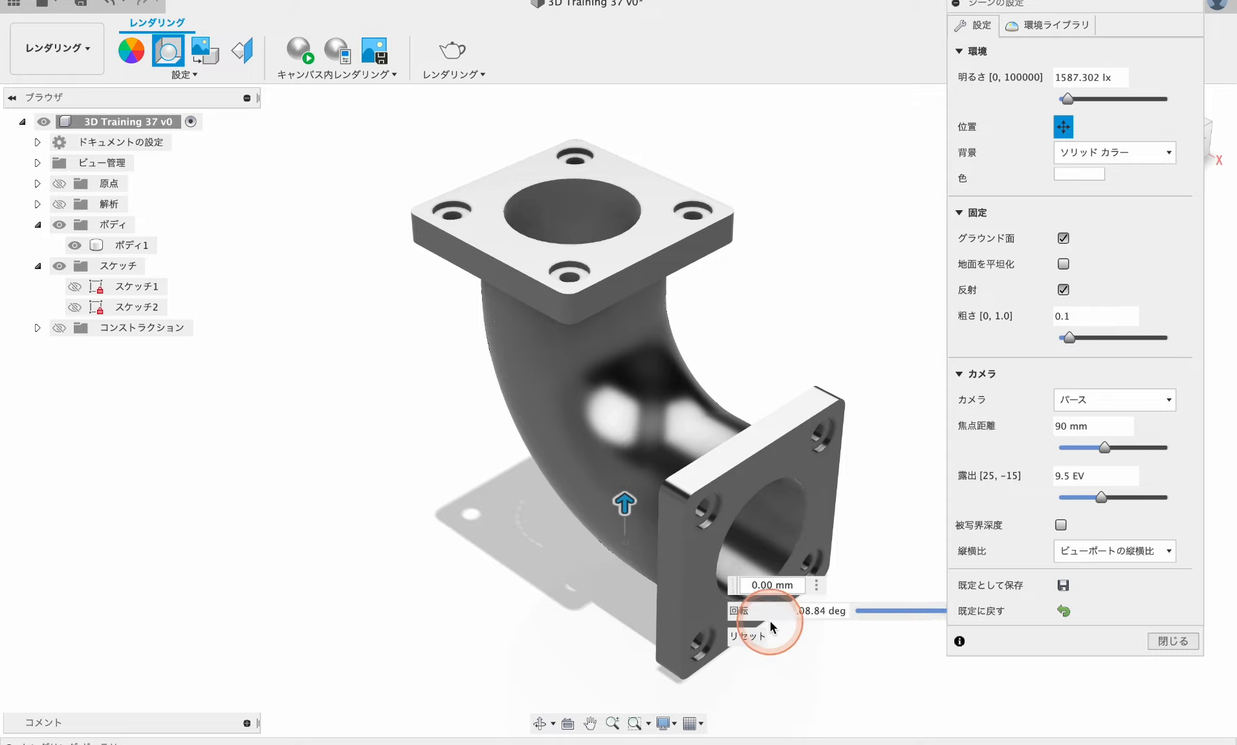
pyautogui.moveTo(1112, 608); pyautogui.dragTo(937, 613)
pyautogui.click(1176, 642)
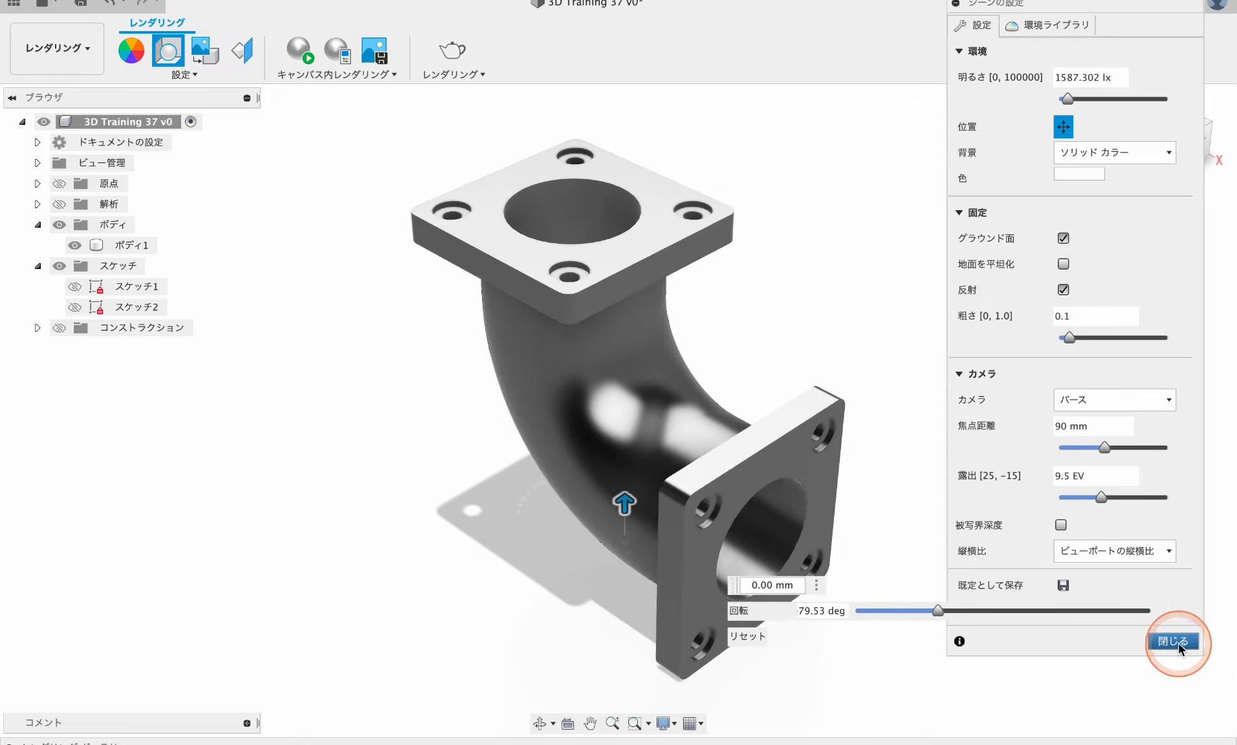
# - Try a metal appearance from the library on the whole elbow body
pyautogui.click(393, 194)
pyautogui.press('a')
pyautogui.scroll(-3, 944, 453)
pyautogui.moveTo(932, 439); pyautogui.dragTo(725, 511)
pyautogui.scroll(-3, 1022, 538)
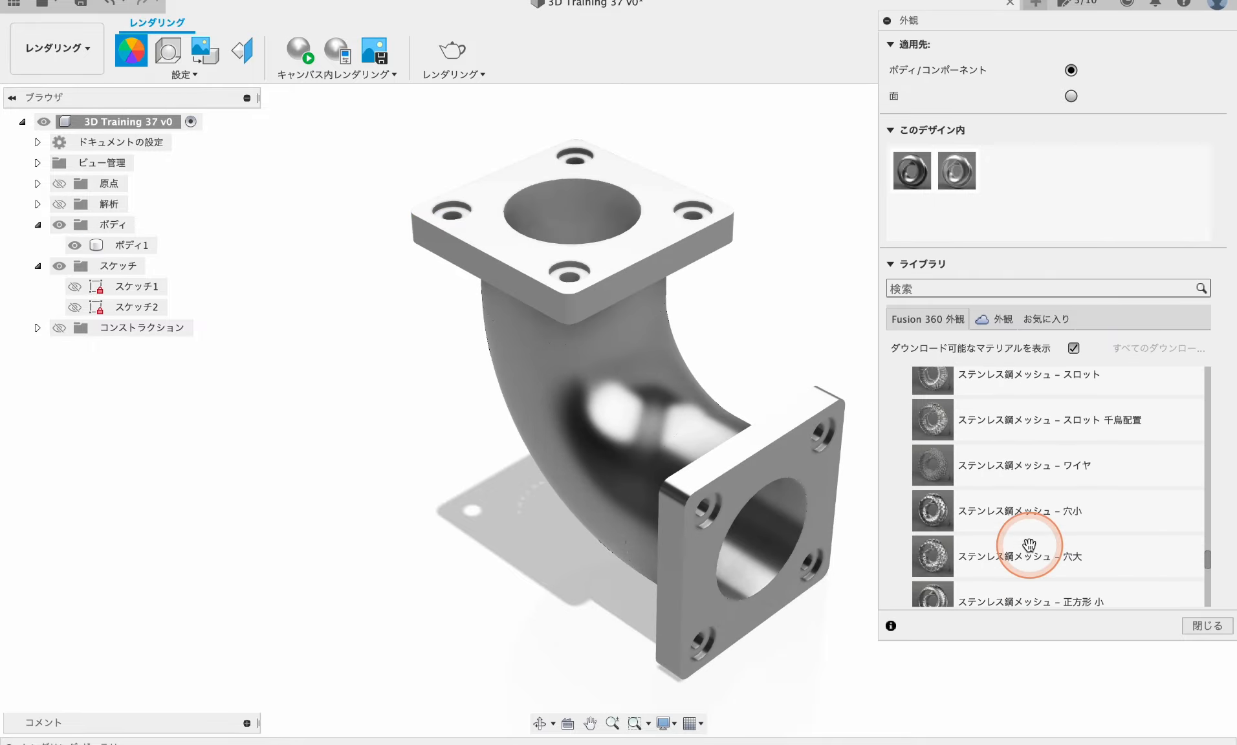
# - Apply the glossy grey enamel paint ペイント - エナメル 光沢(灰色) to the whole elbow body
pyautogui.scroll(10, 1012, 534)
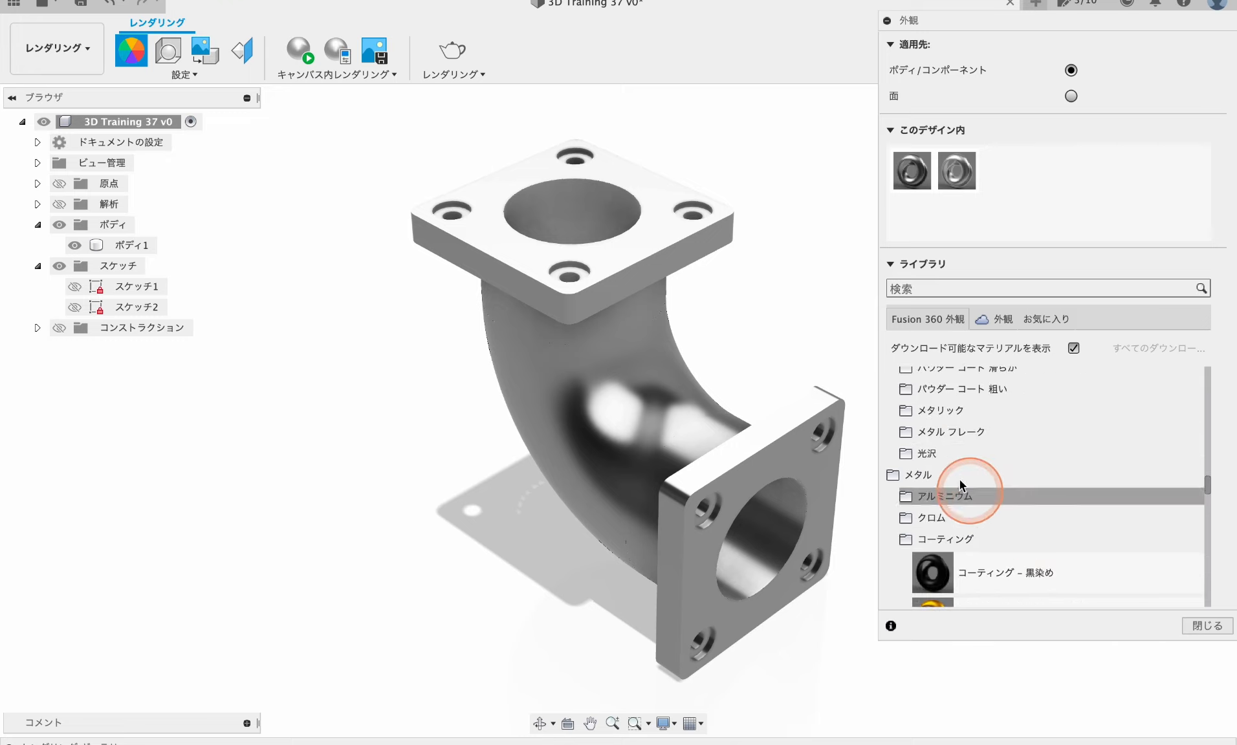
pyautogui.click(919, 432)
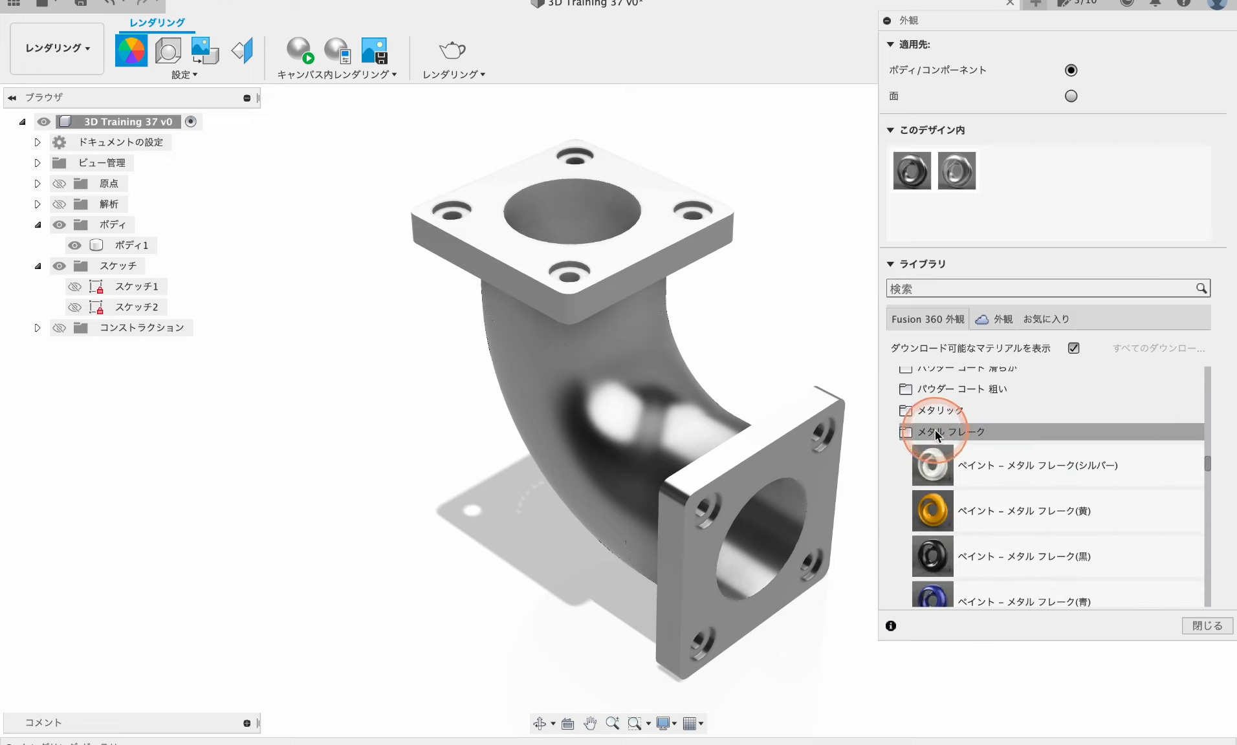
pyautogui.click(908, 408)
pyautogui.scroll(-10, 908, 408)
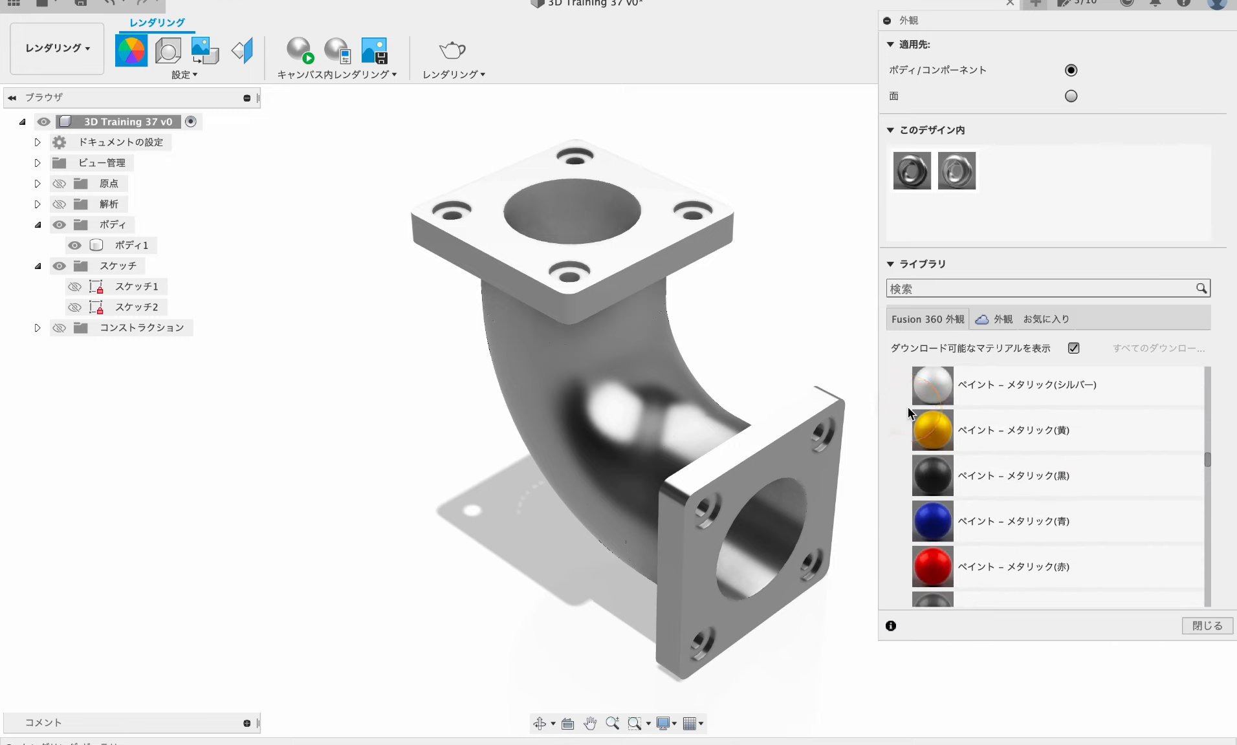
pyautogui.moveTo(907, 408); pyautogui.dragTo(621, 436)
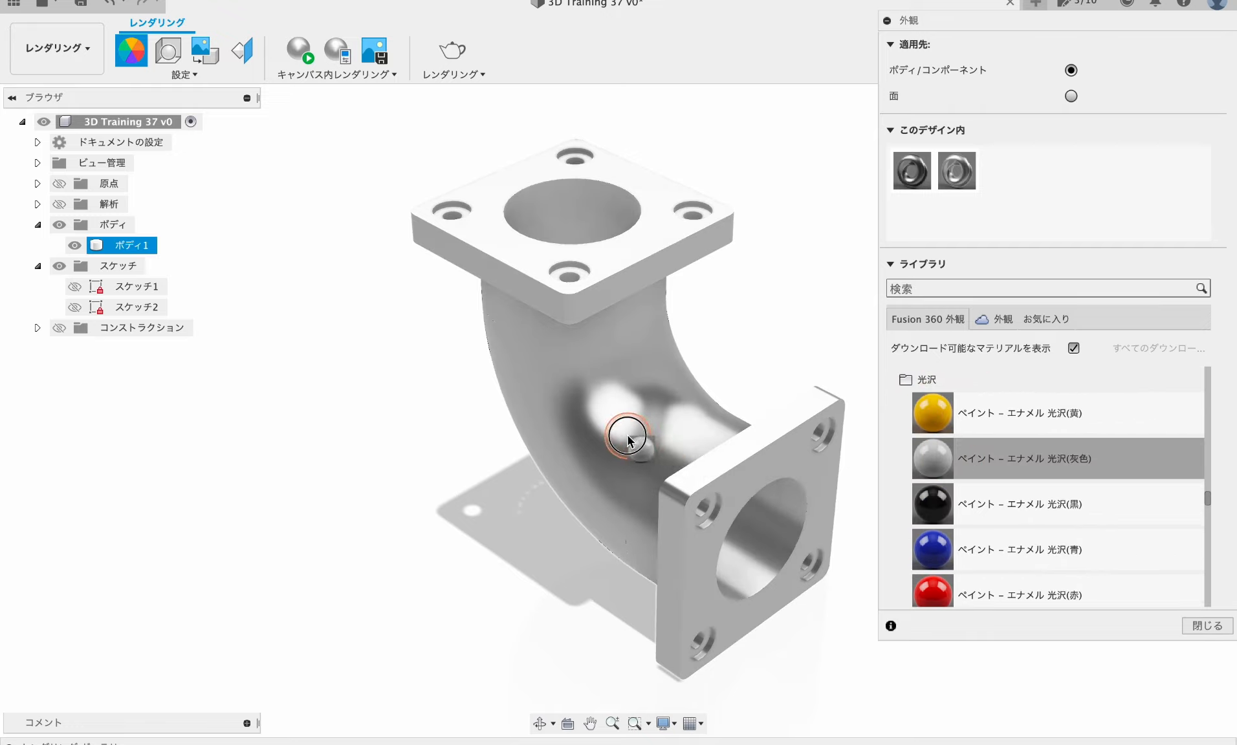
# - Apply ペイント - エナメル 光沢(緑) to the whole elbow body and mute its colour to about RGB 112, 155, 113
pyautogui.scroll(-4, 1062, 553)
pyautogui.click(954, 500)
pyautogui.moveTo(937, 485); pyautogui.dragTo(770, 492)
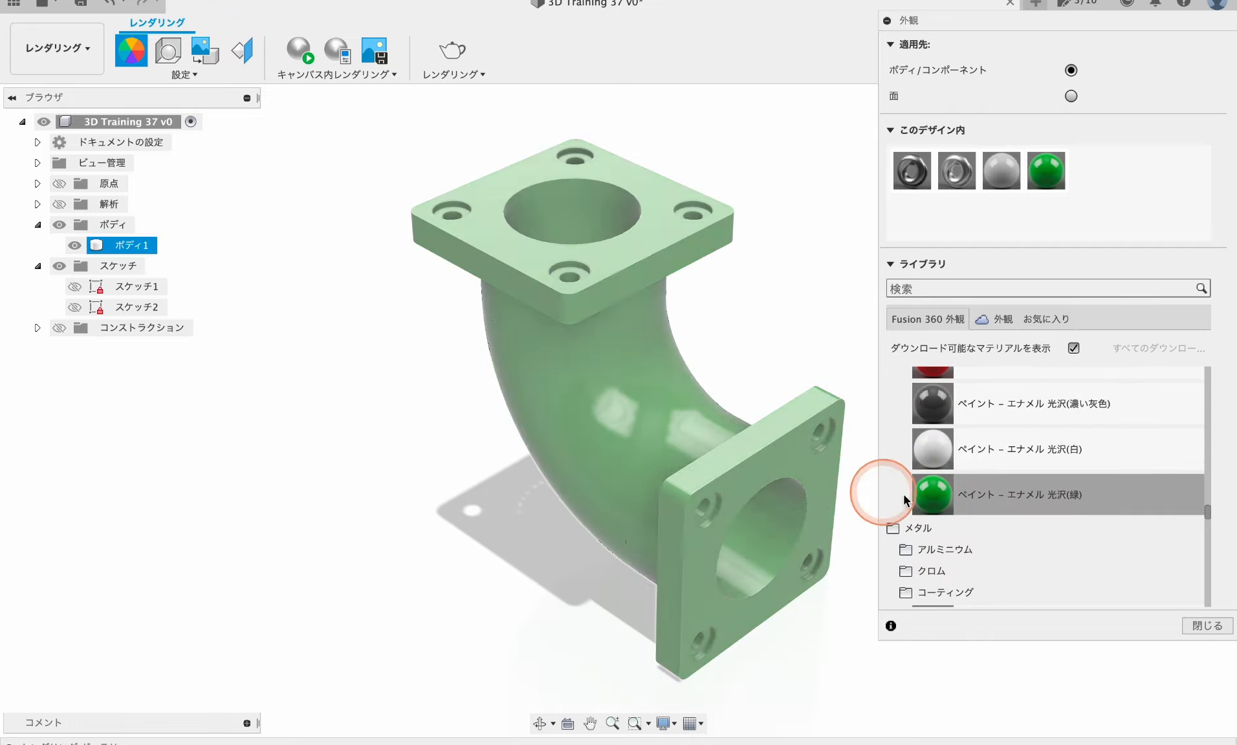
pyautogui.doubleClick(1051, 173)
pyautogui.click(760, 175)
pyautogui.moveTo(762, 180)
pyautogui.mouseDown()
pyautogui.moveTo(738, 140)
pyautogui.moveTo(814, 134)
pyautogui.moveTo(796, 137)
pyautogui.moveTo(797, 158)
pyautogui.moveTo(813, 151)
pyautogui.mouseUp()
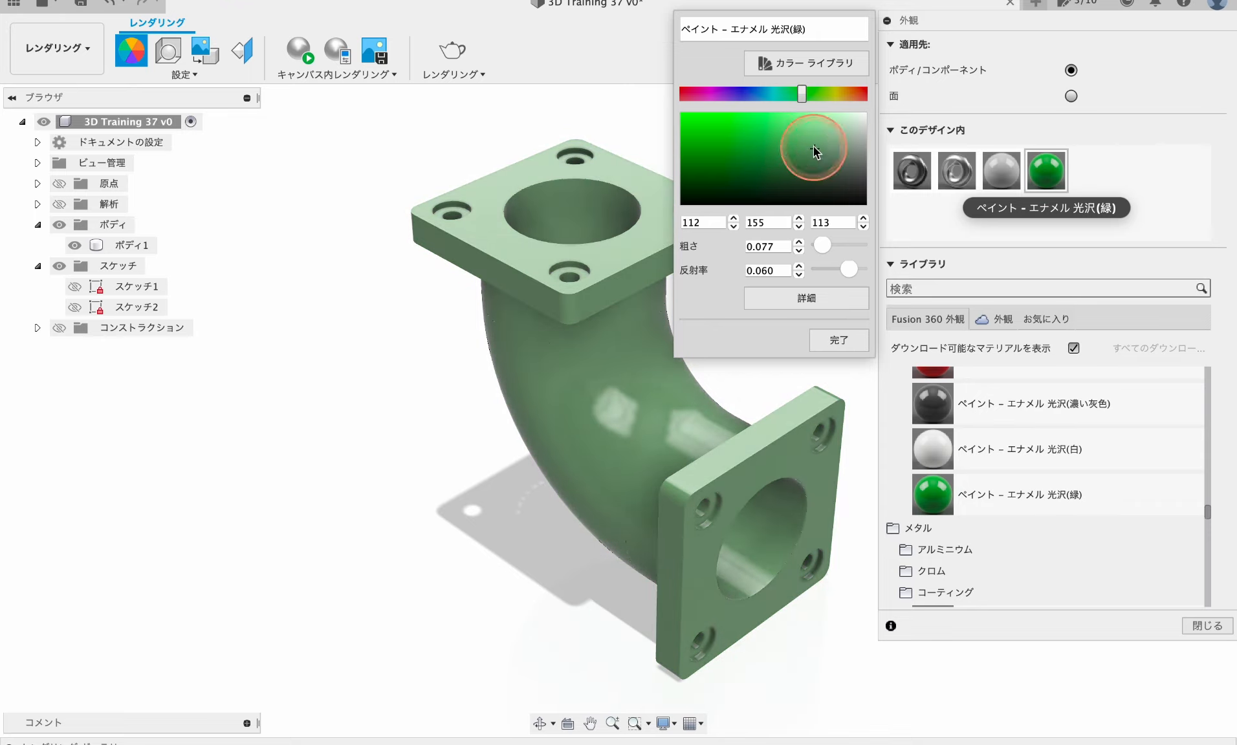
pyautogui.click(831, 343)
# - Apply ペイント - エナメル 光沢(白) to only the outer and inner faces of the curved pipe section and close the appearance settings
pyautogui.keyDown('shift'); pyautogui.moveTo(608, 475); pyautogui.dragTo(599, 456, button='middle'); pyautogui.keyUp('shift')
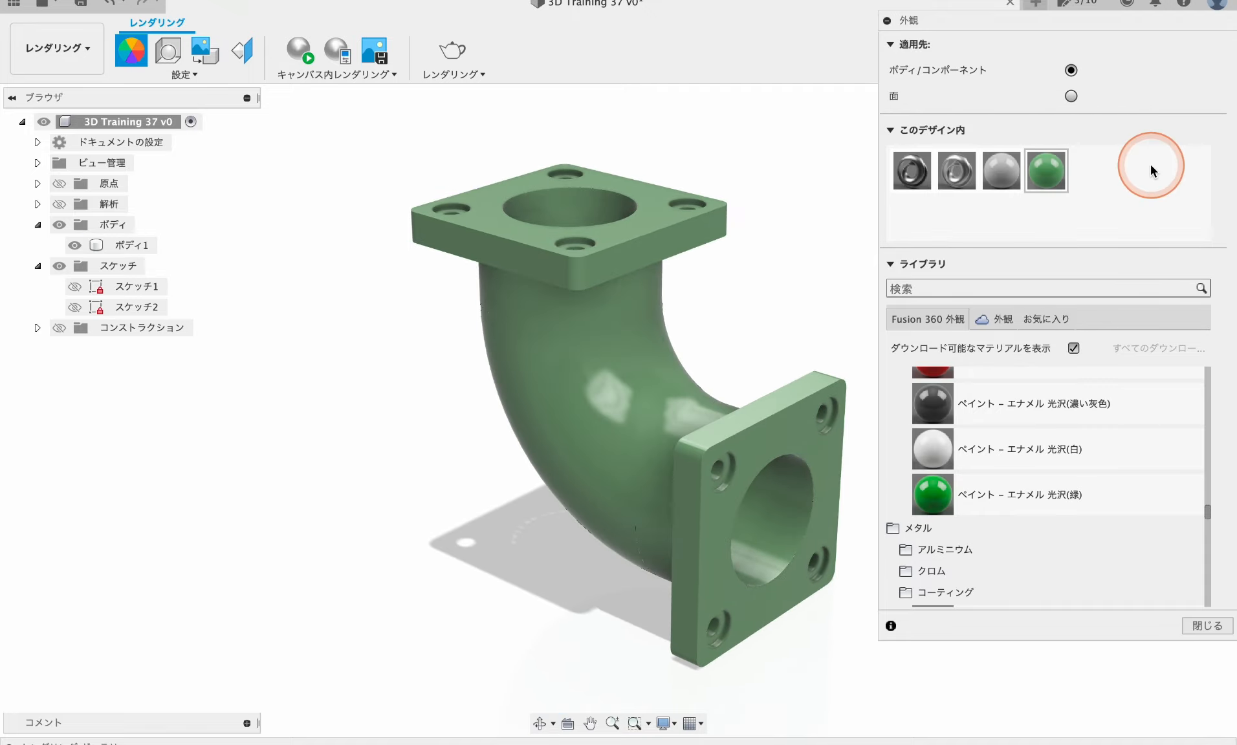
pyautogui.click(1070, 97)
pyautogui.scroll(3, 931, 453)
pyautogui.moveTo(919, 566)
pyautogui.mouseDown()
pyautogui.moveTo(640, 442)
pyautogui.moveTo(909, 565)
pyautogui.moveTo(773, 532)
pyautogui.mouseUp()
pyautogui.keyDown('shift'); pyautogui.moveTo(773, 532); pyautogui.dragTo(723, 499, button='middle'); pyautogui.keyUp('shift')
pyautogui.click(931, 576)
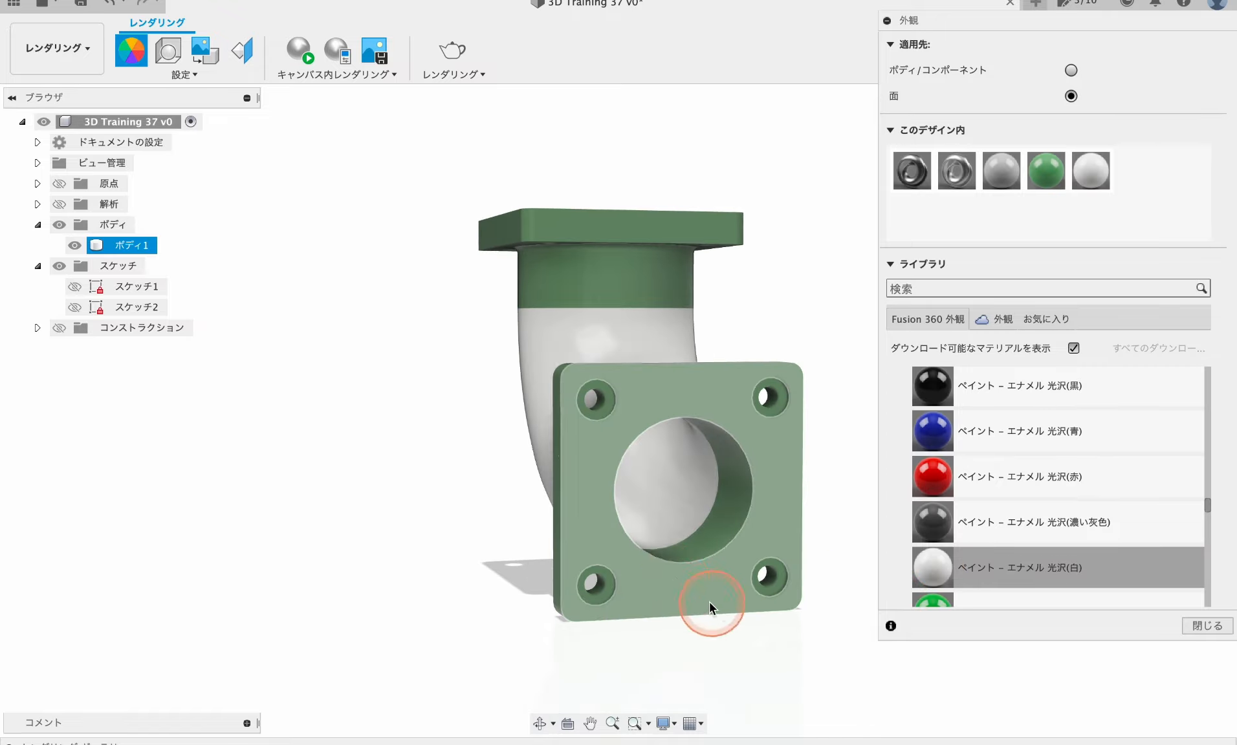
pyautogui.keyDown('shift'); pyautogui.moveTo(712, 608); pyautogui.dragTo(687, 564, button='middle'); pyautogui.keyUp('shift')
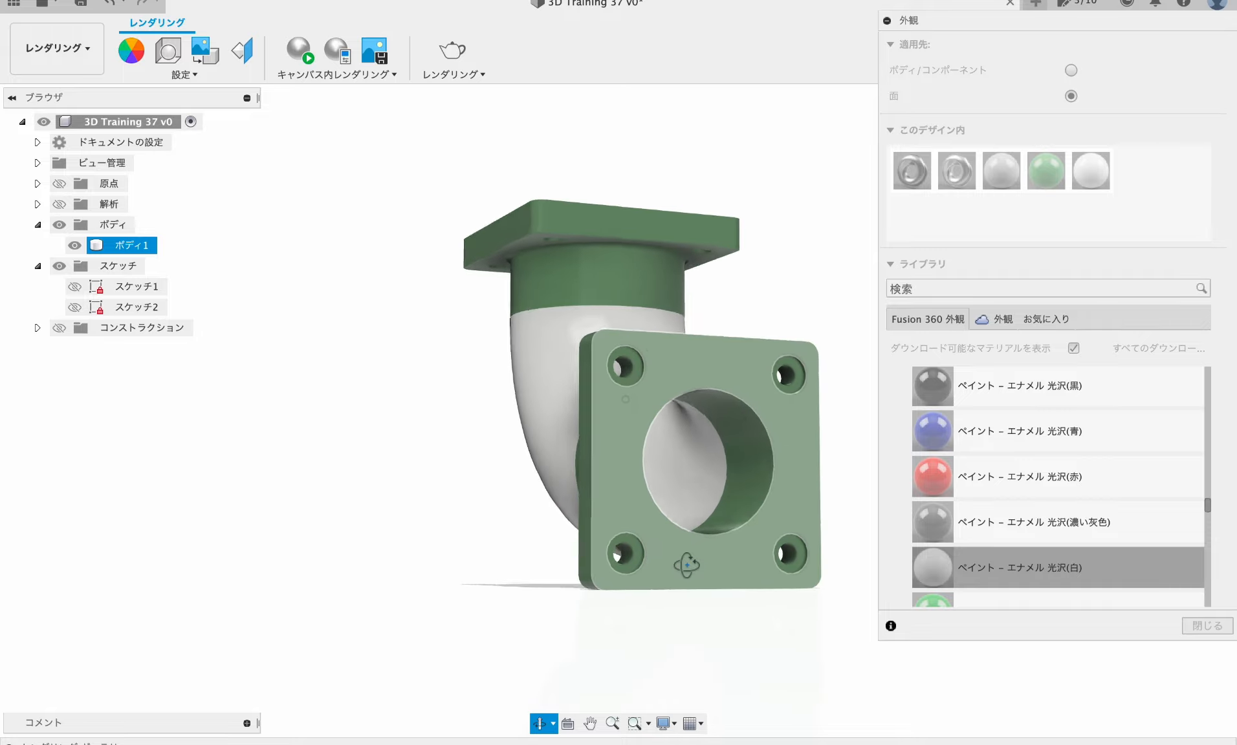
pyautogui.click(1207, 626)
pyautogui.moveTo(832, 508); pyautogui.dragTo(820, 514, button='middle')
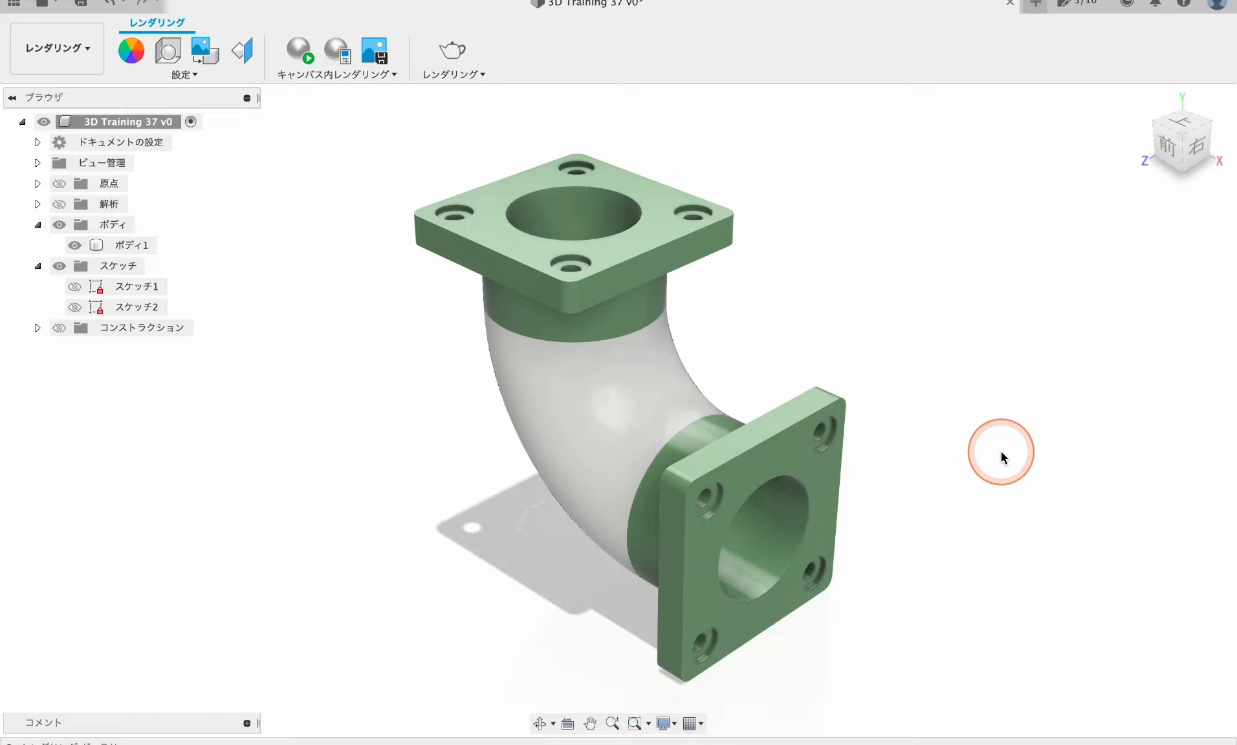